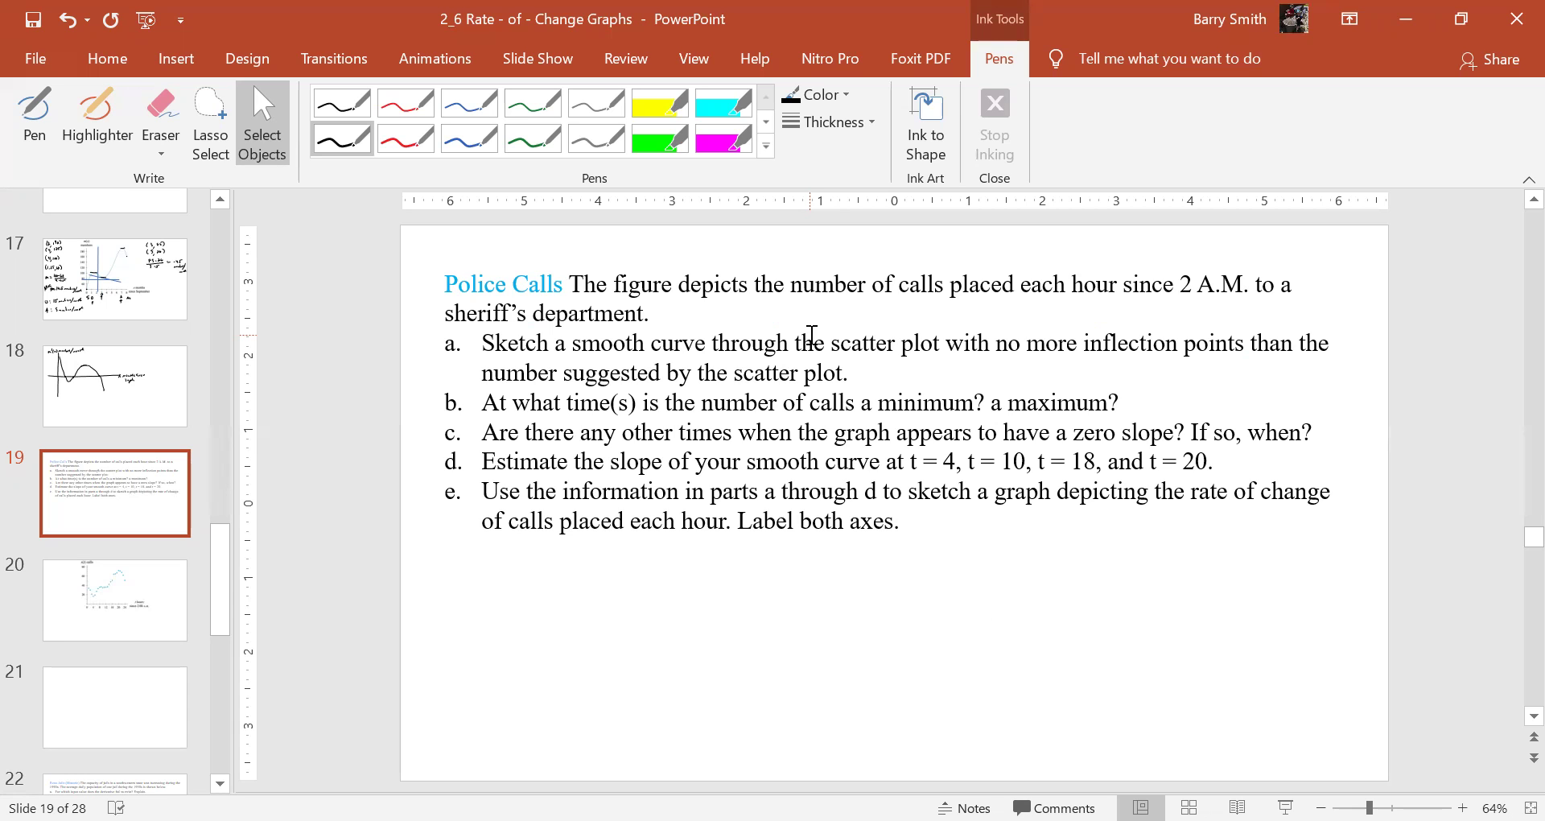
- Highlight the t-values in part d on slide 19, then switch on pen inking
left_click_drag(911, 462, 1197, 470)
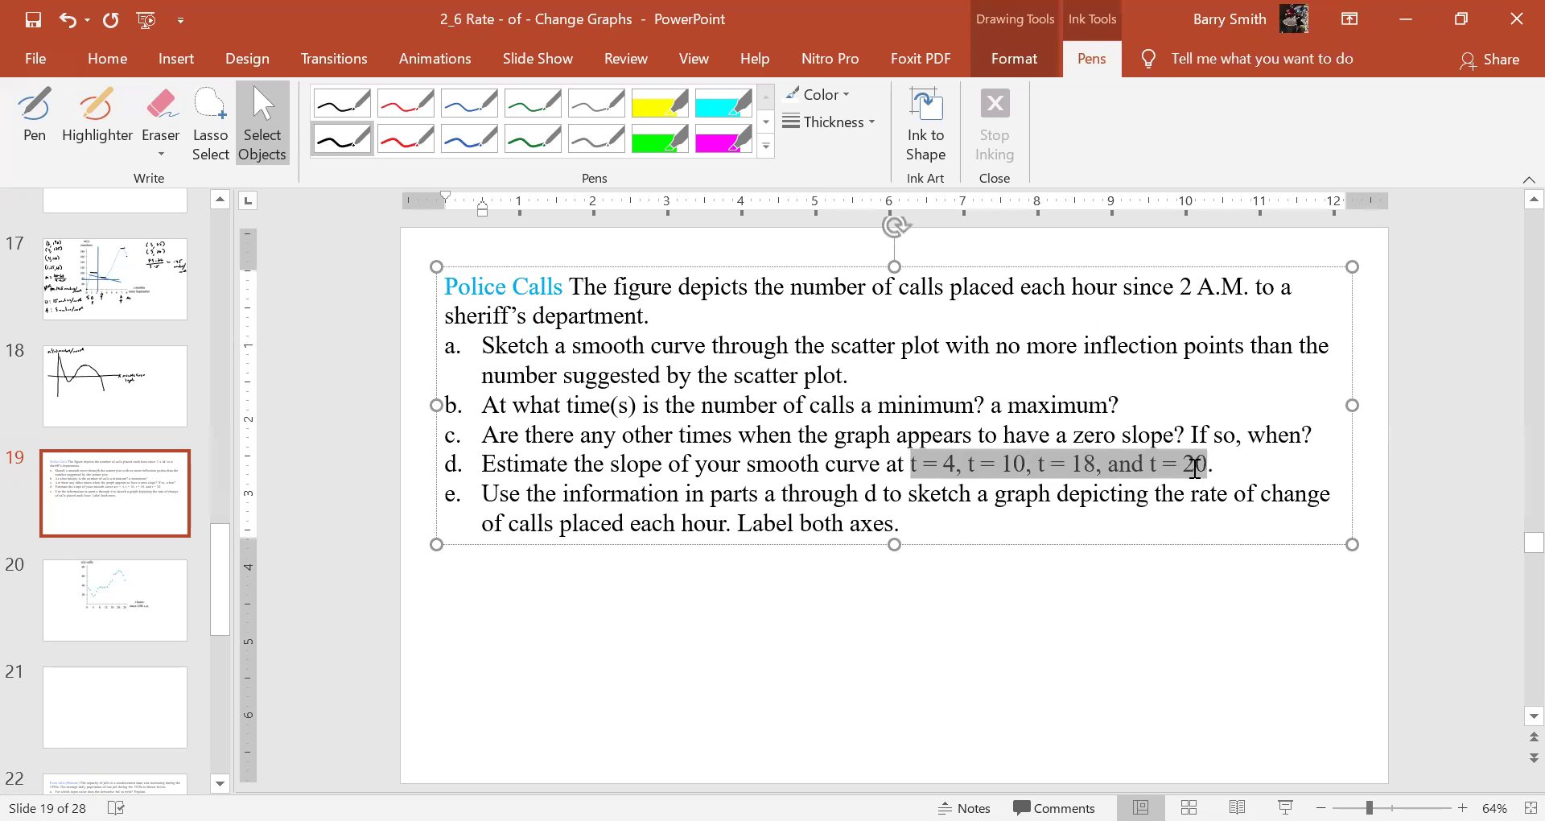
left_click(1219, 465)
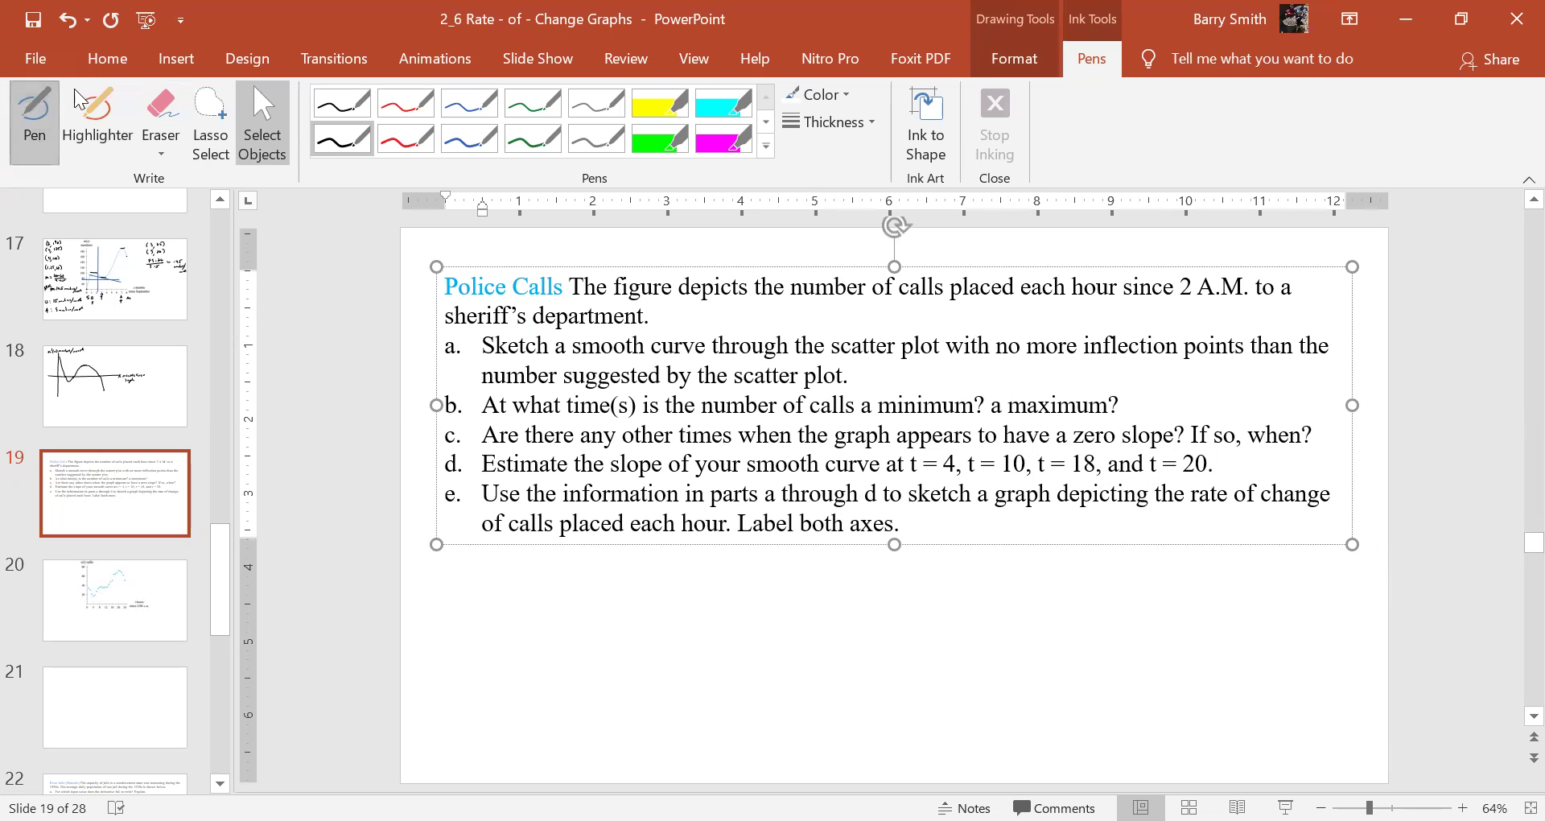
left_click(45, 103)
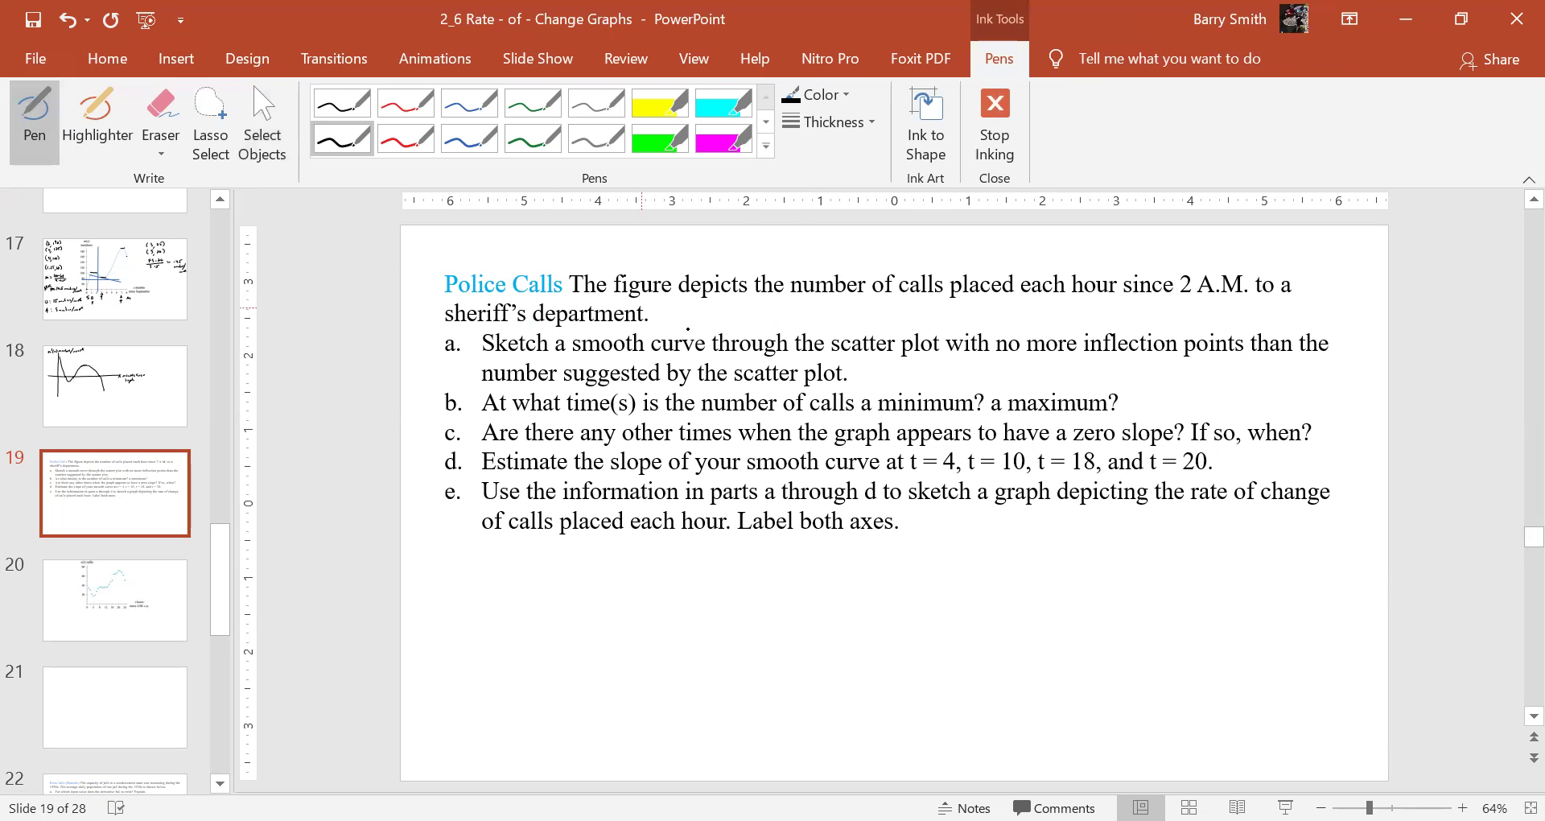
- Ink a smooth purple curve through slide 20's hourly-calls scatter points, then return to slide 19
key("Escape")
scroll(1384, 276, "down", 1)
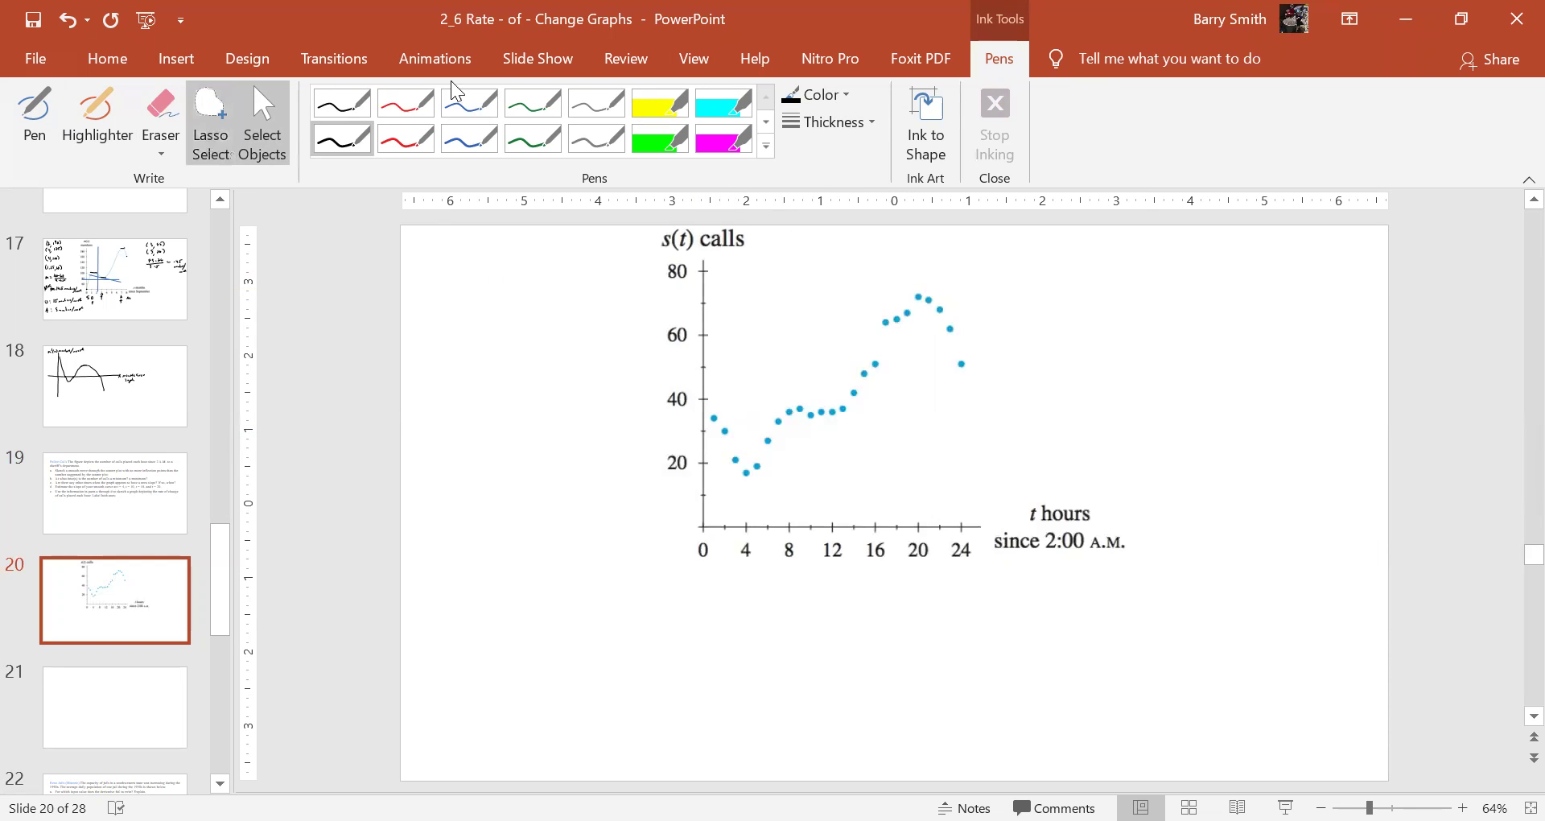
left_click(818, 94)
left_click(847, 285)
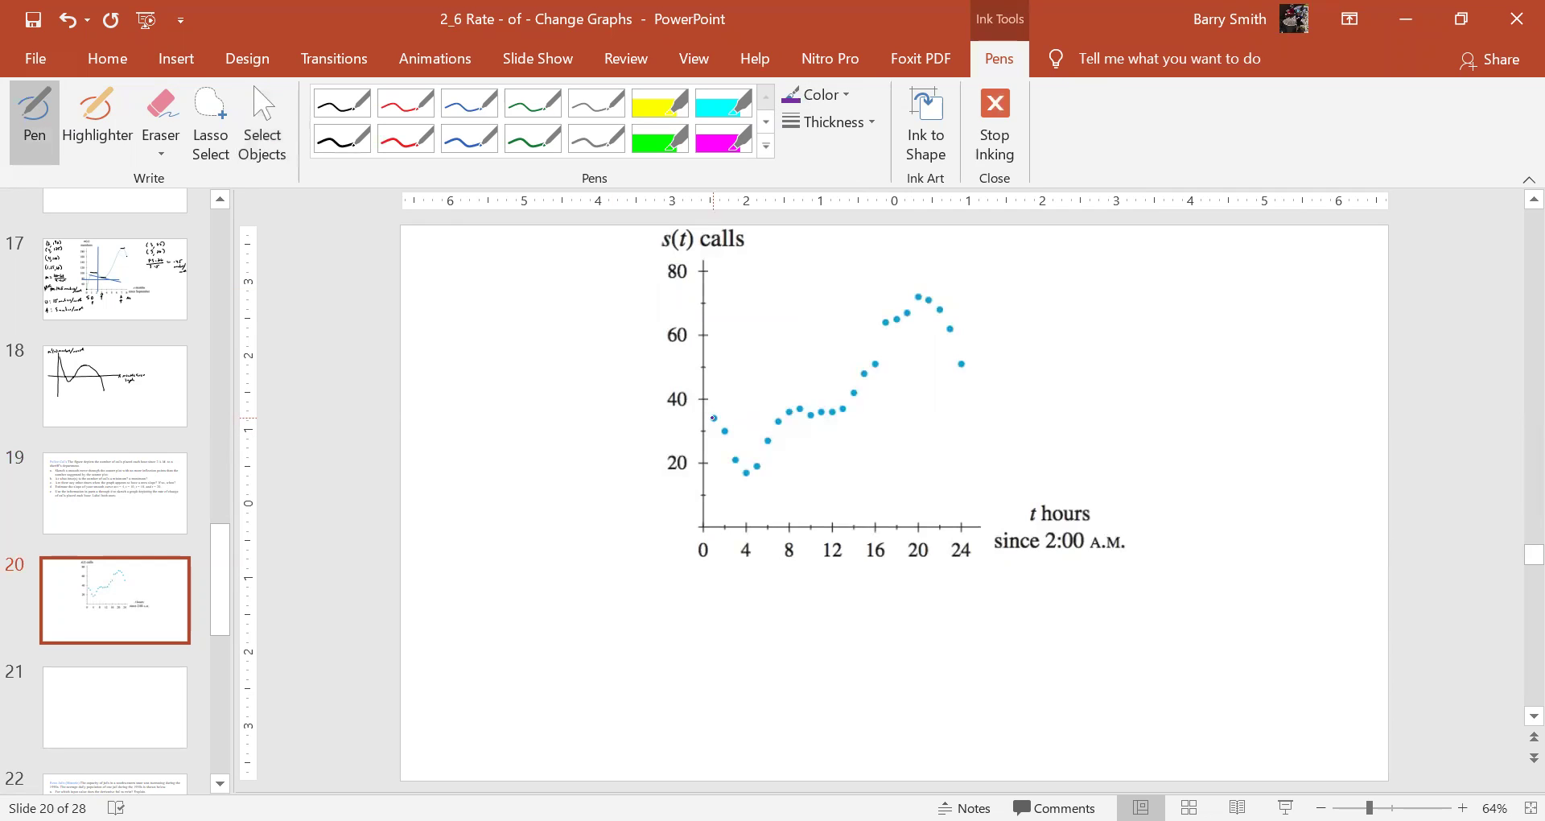
mouse_move(725, 428)
left_mouse_down()
mouse_move(746, 469)
mouse_move(777, 421)
mouse_move(836, 410)
mouse_move(916, 298)
mouse_move(966, 370)
left_mouse_up()
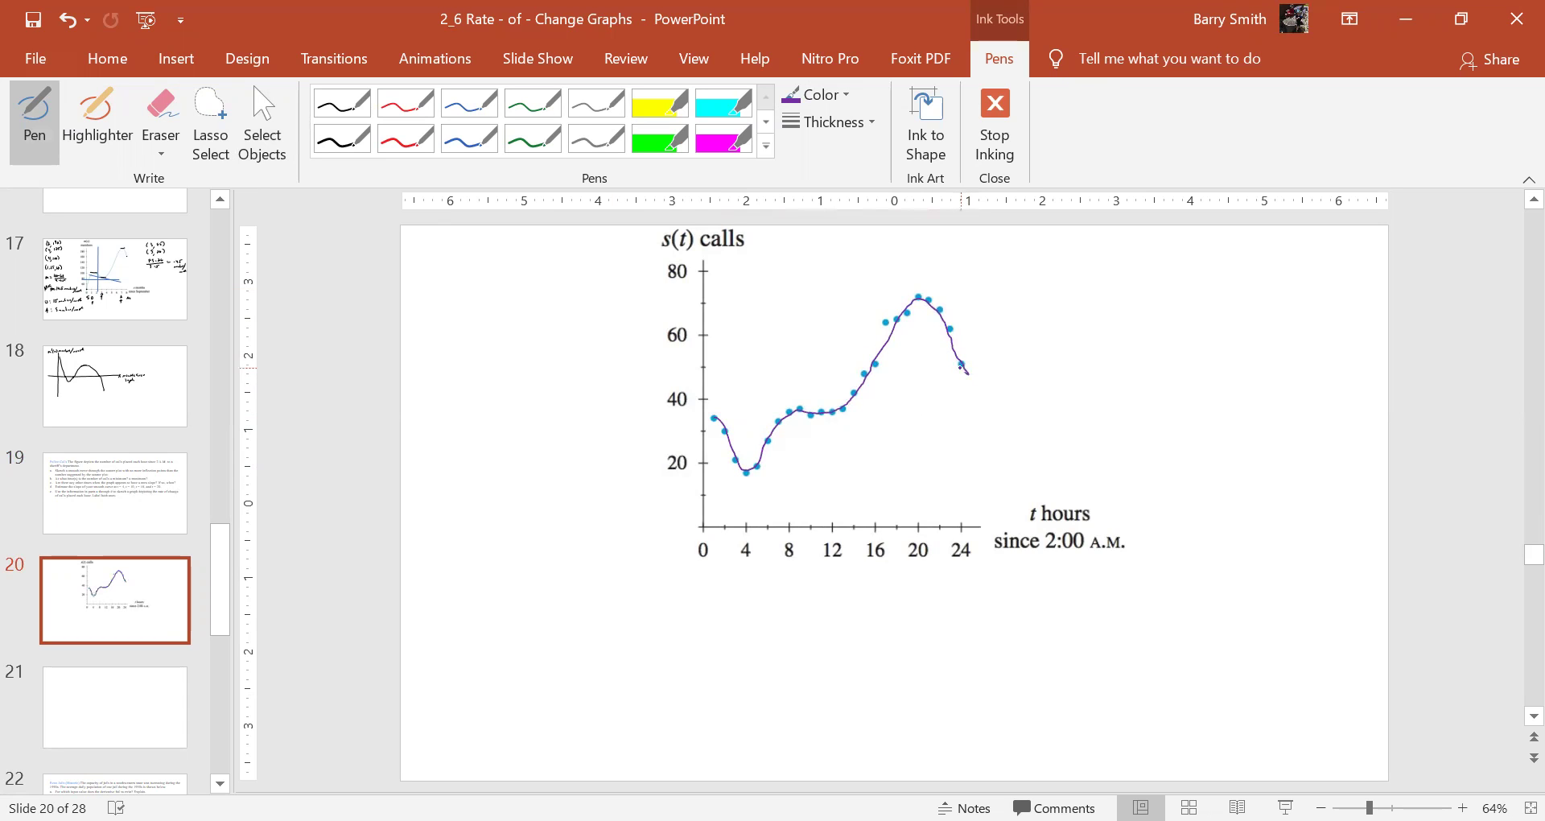
key("Escape")
key("Page_Up")
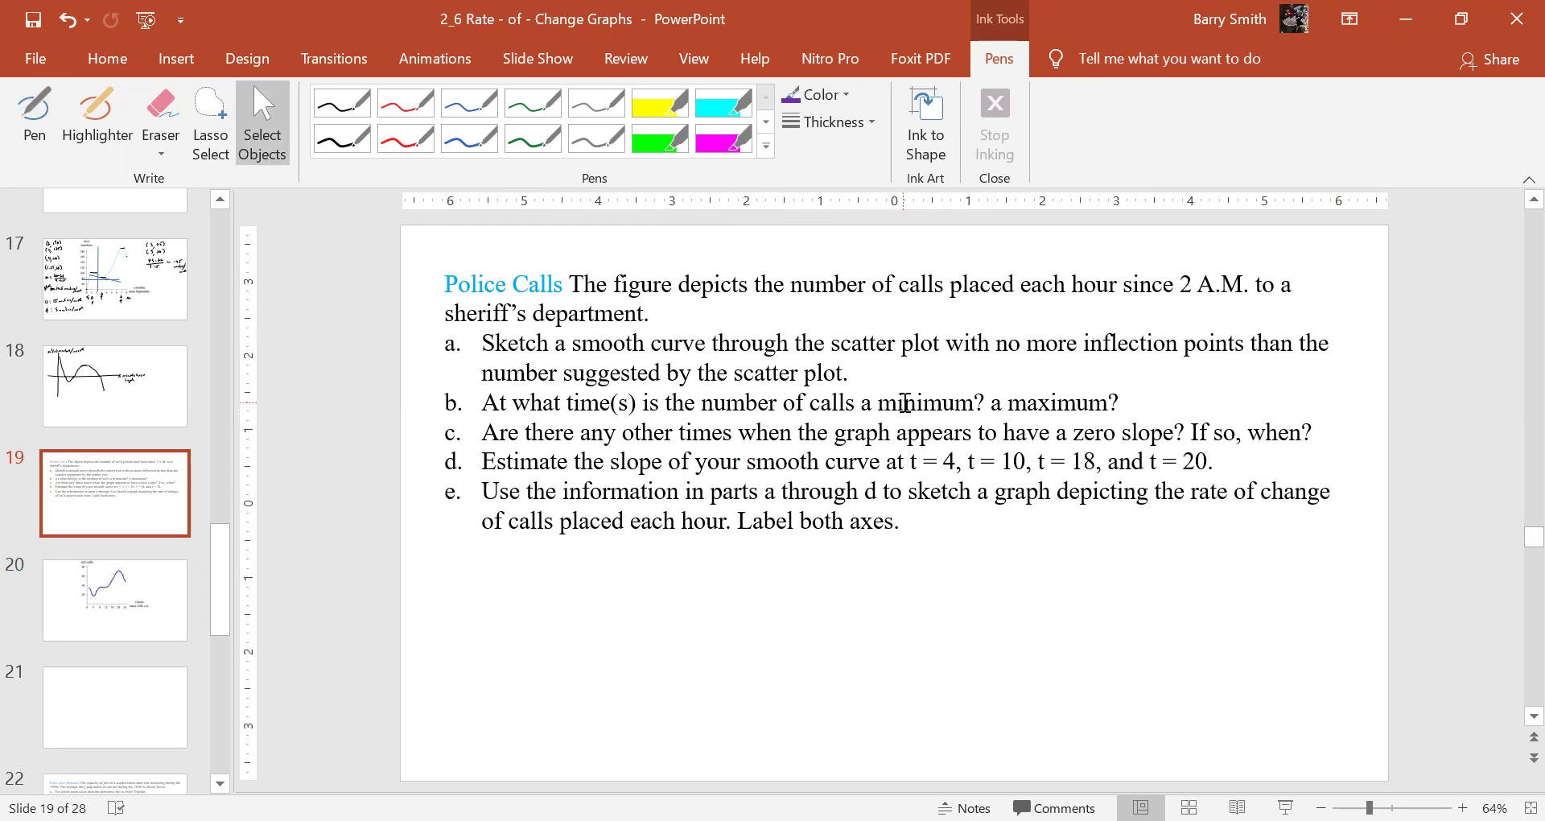
- On slide 20, handwrite 'min = 6am' at the top-left beside the graph
key("Page_Down")
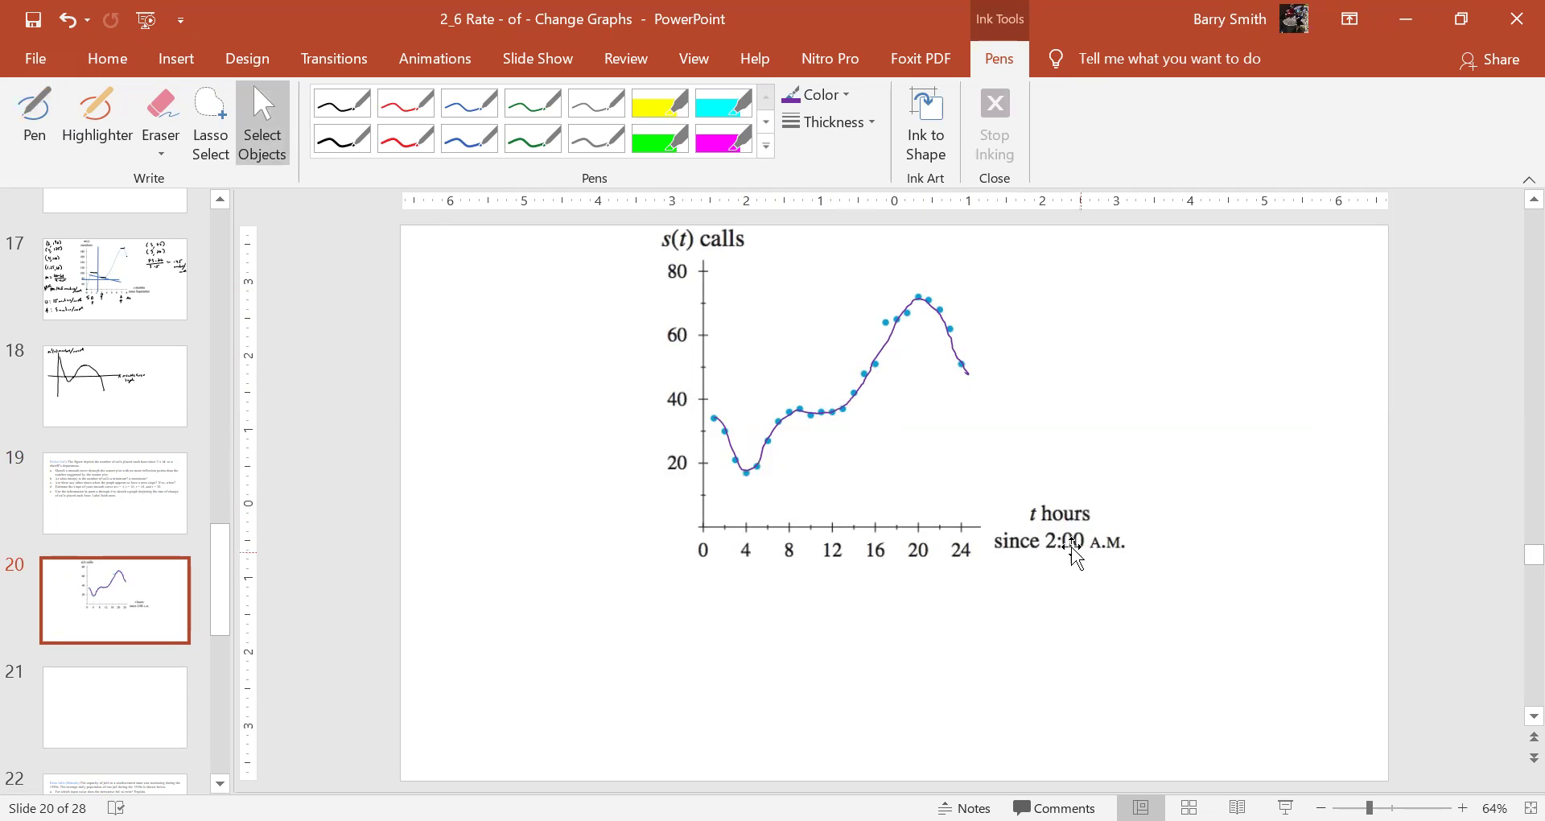
left_click(35, 117)
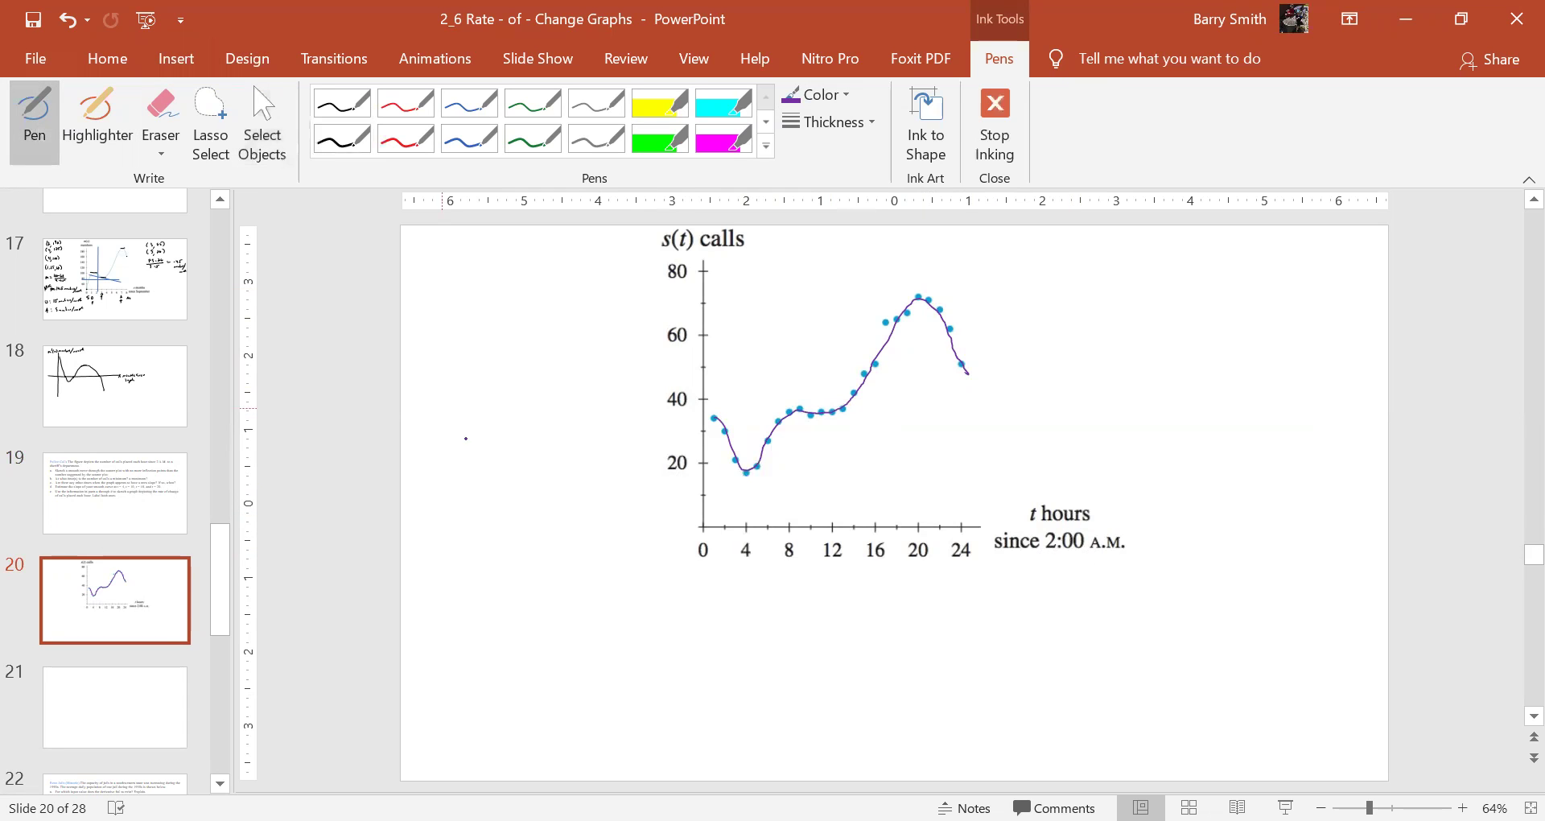
left_click_drag(415, 275, 430, 275)
left_click_drag(439, 268, 475, 266)
left_click_drag(466, 274, 516, 276)
- Handwrite 'max = 10pm' below it, mark the curve's peak, and return to slide 19
left_click_drag(413, 320, 452, 307)
left_click_drag(494, 303, 495, 318)
left_click_drag(503, 306, 544, 309)
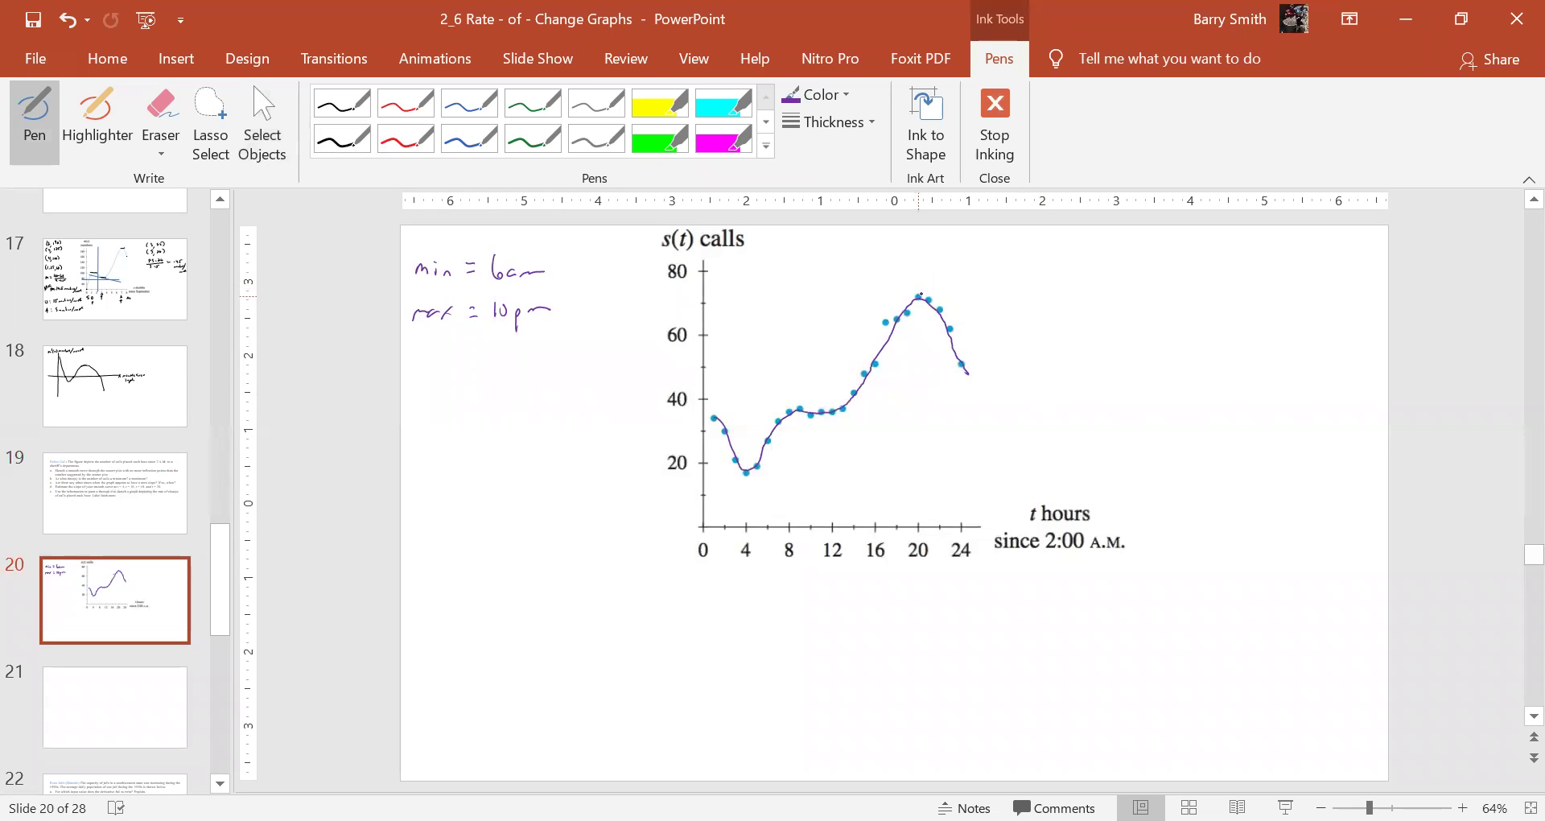
left_click_drag(923, 288, 932, 296)
key("Escape")
scroll(607, 722, "up", 1)
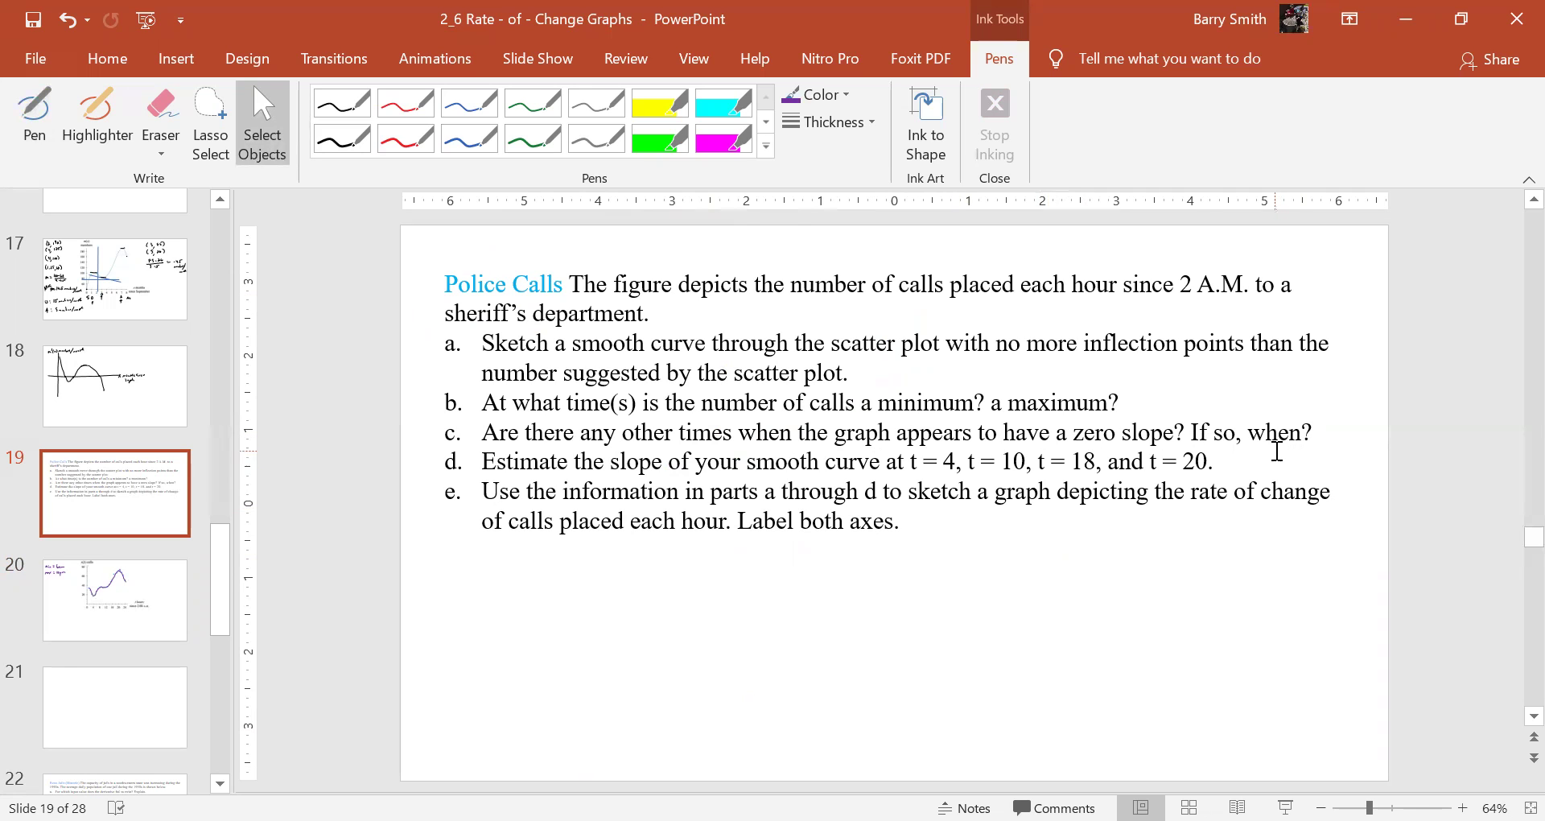
- Ink horizontal tangent marks at the curve's minimum and near t = 10 on slide 20
scroll(1274, 451, "down", 1)
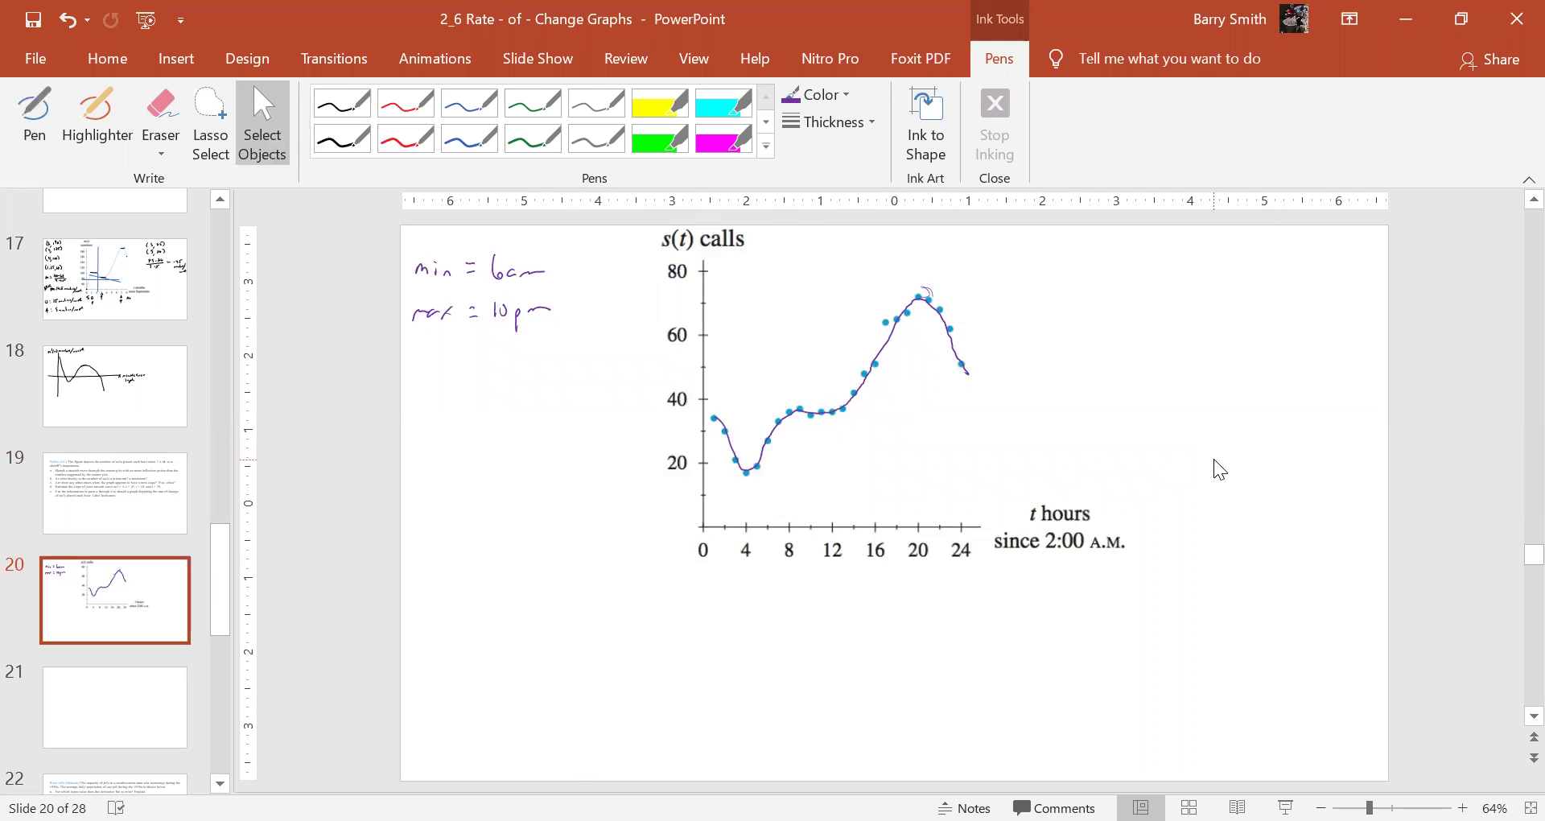
left_click(35, 121)
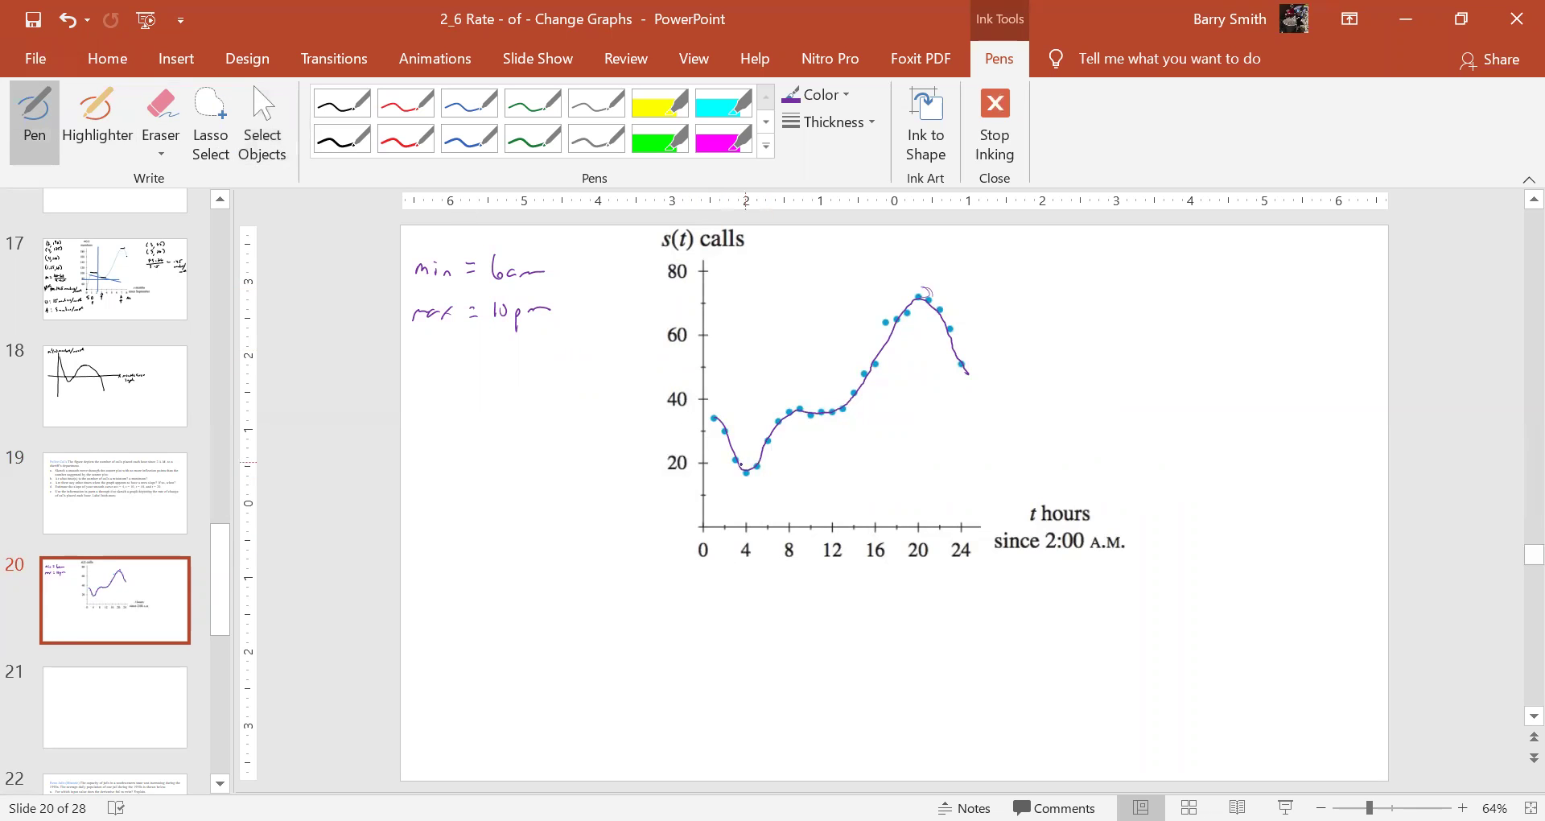
left_click_drag(742, 474, 773, 476)
left_click_drag(785, 405, 809, 405)
- Handwrite 'zero slope' under the max note, with '11am' beneath it
left_click_drag(415, 375, 469, 385)
left_click_drag(473, 370, 496, 392)
left_click_drag(502, 384, 509, 375)
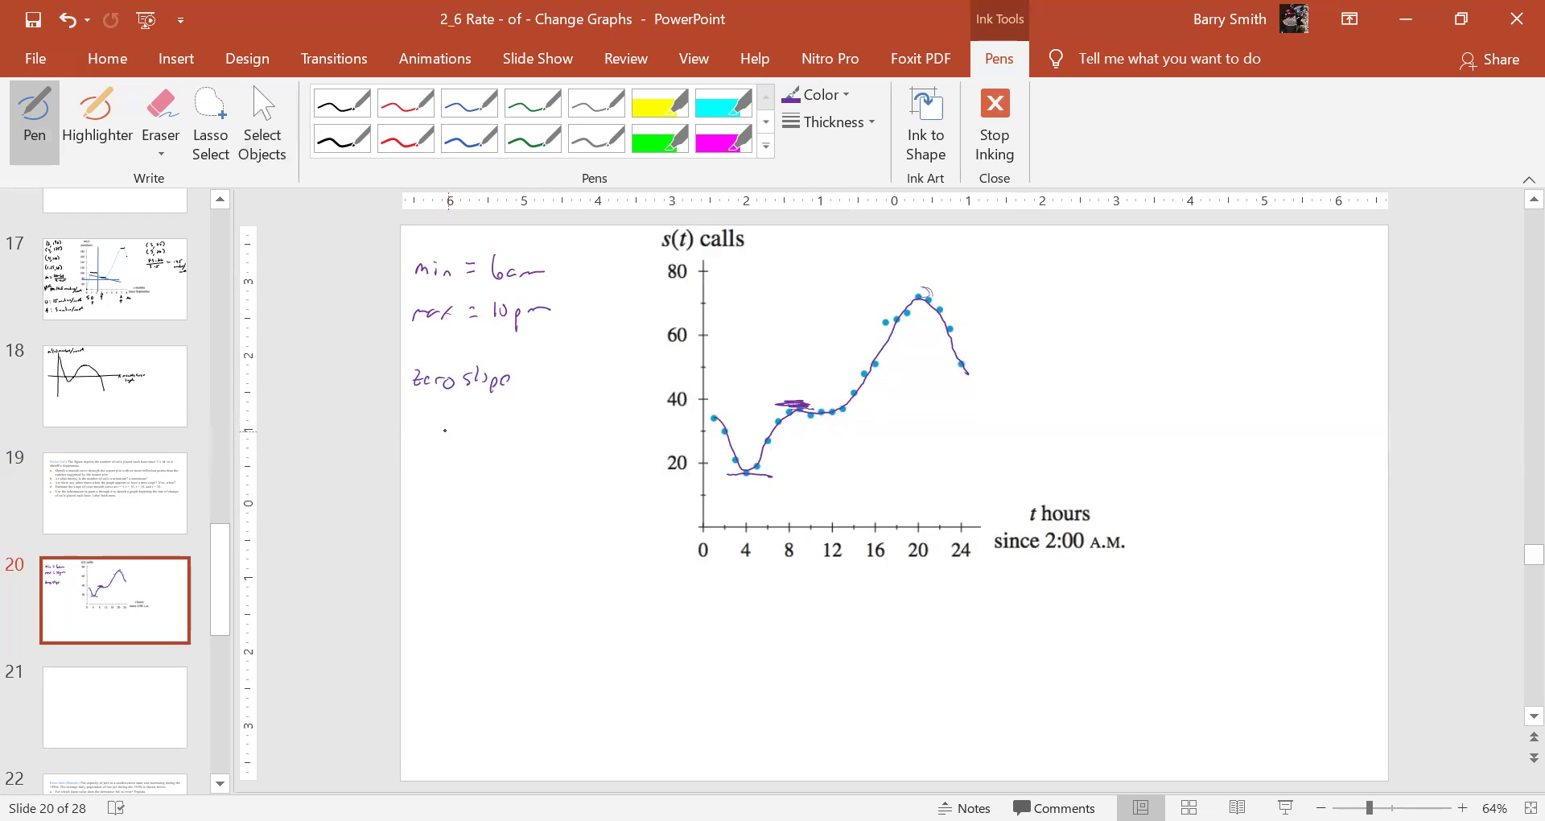
left_click_drag(425, 408, 424, 427)
mouse_move(431, 409)
left_mouse_down()
mouse_move(430, 427)
mouse_move(452, 426)
left_mouse_up()
left_click_drag(453, 426, 464, 423)
- Handwrite '2pm' under '11am' in the zero-slope list
mouse_move(426, 454)
left_mouse_down()
mouse_move(432, 469)
mouse_move(490, 455)
left_mouse_up()
key("Escape")
key("Page_Up")
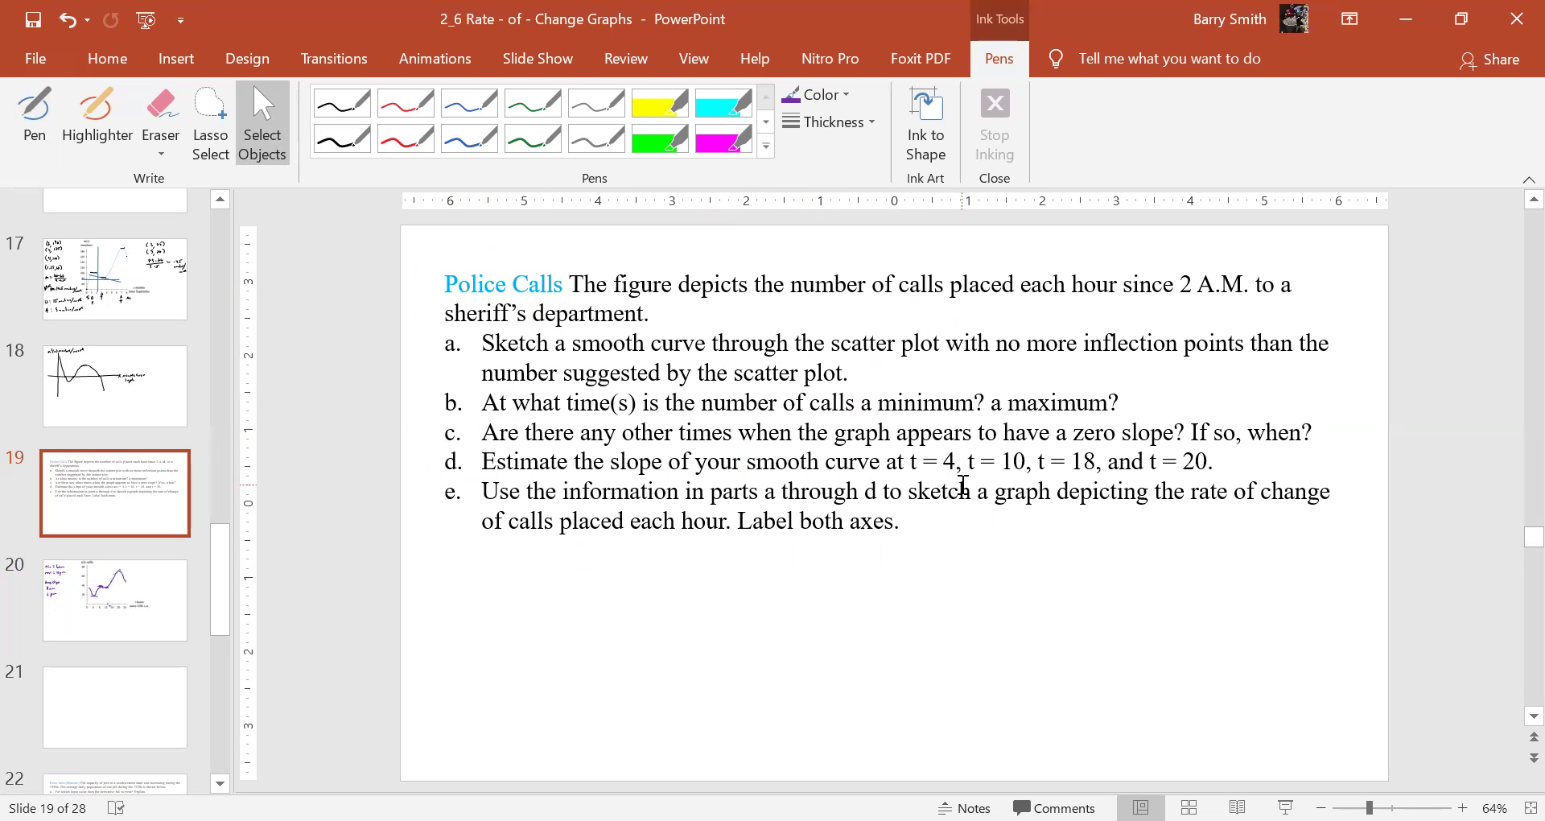
scroll(962, 486, "down", 1)
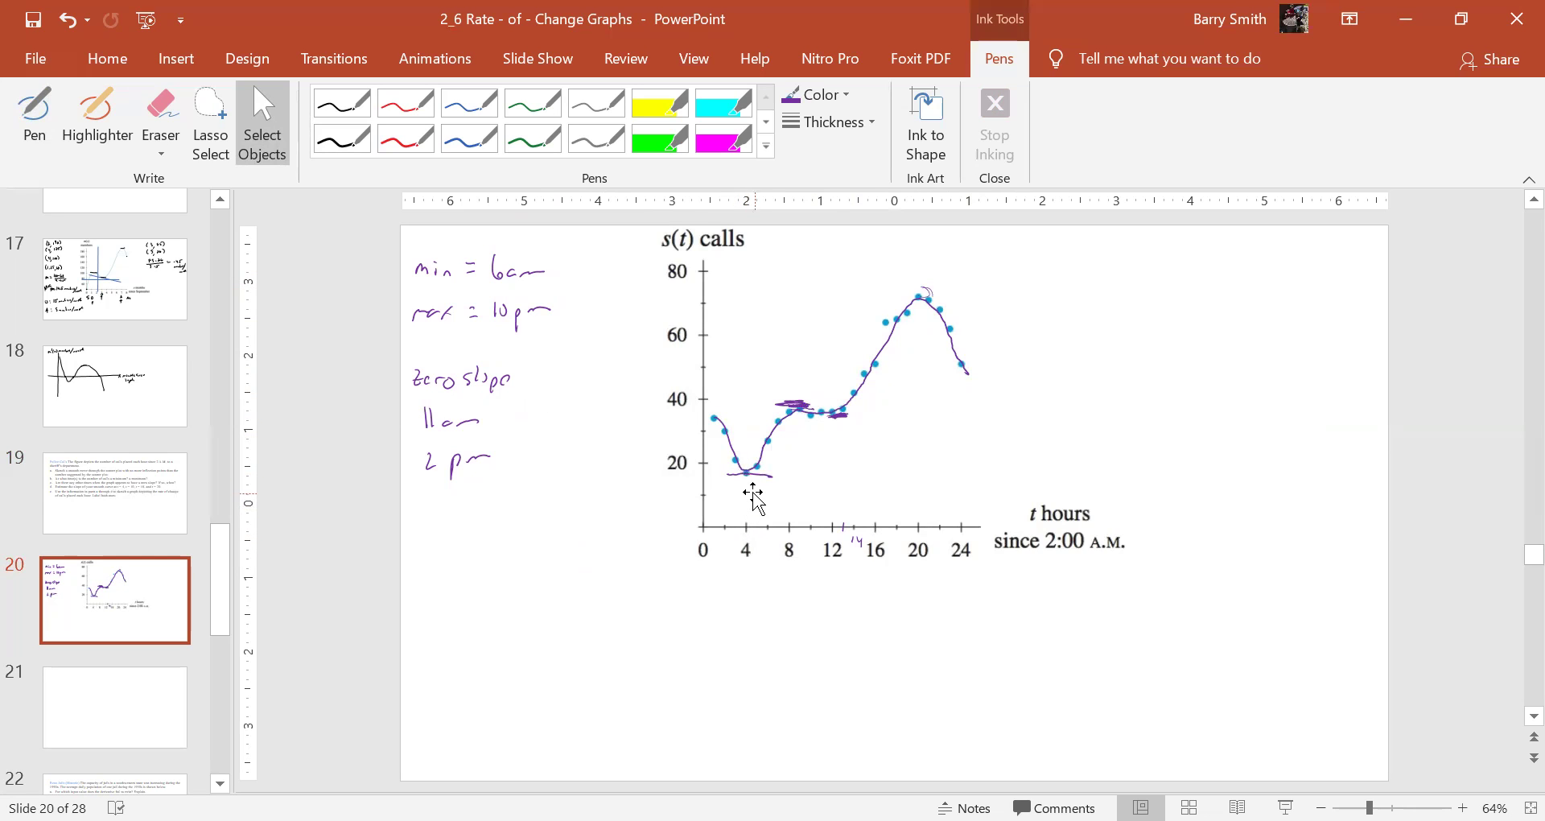
scroll(780, 482, "up", 1)
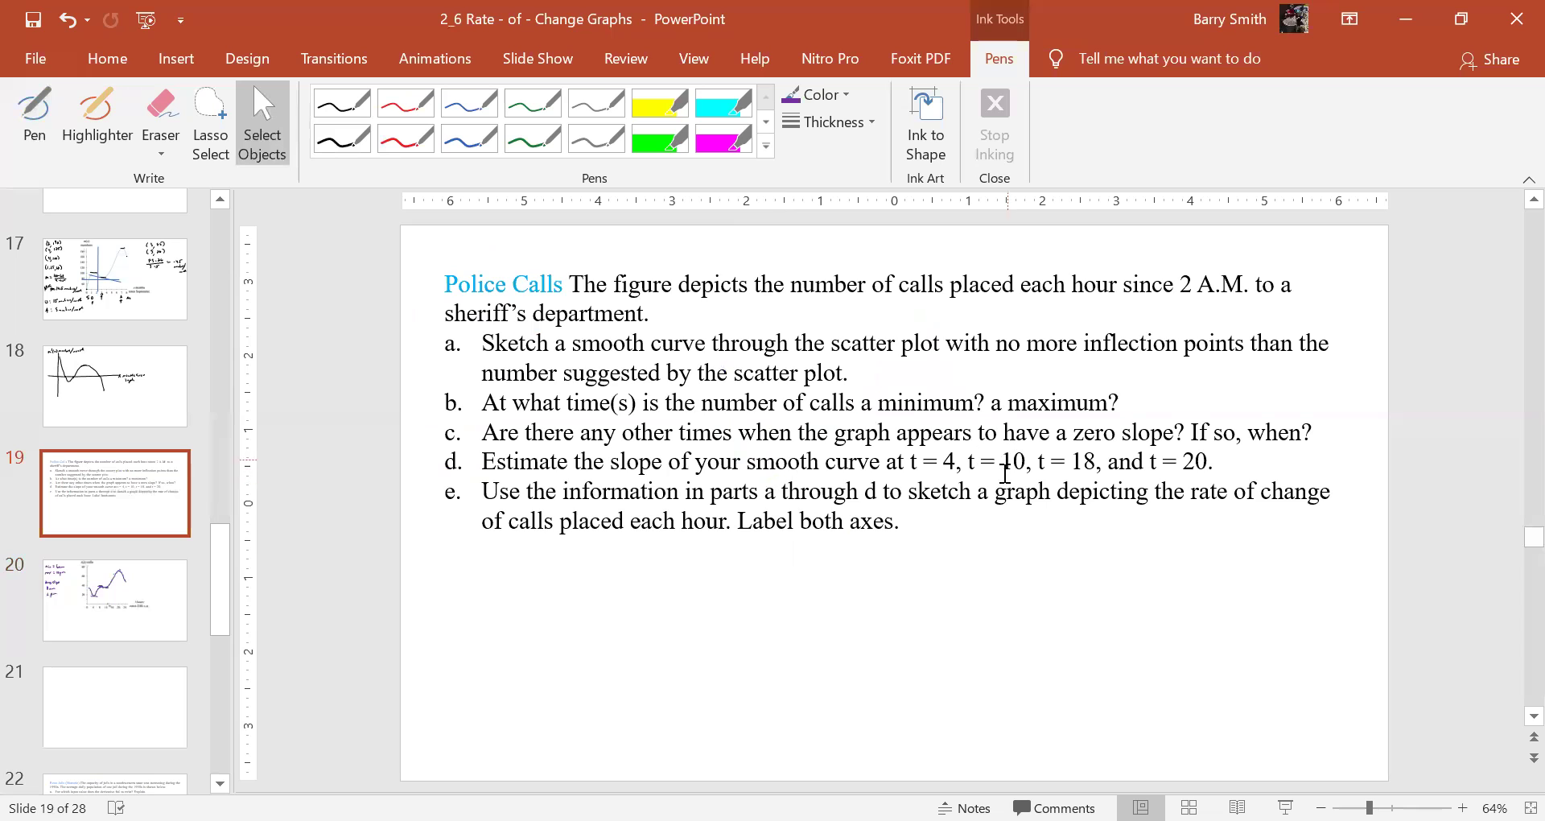
scroll(995, 490, "down", 1)
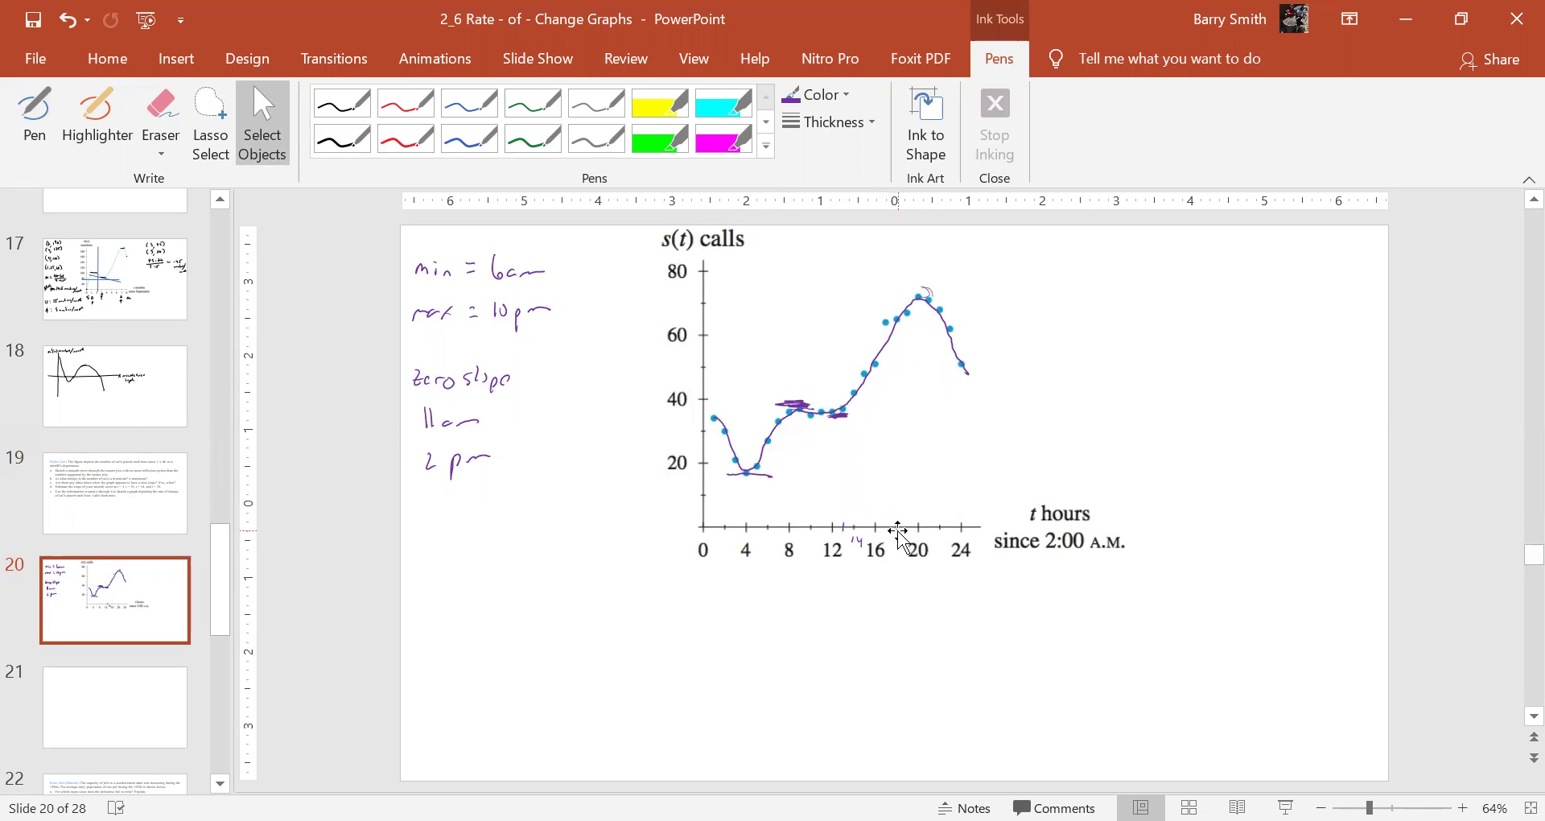
- Draw vertical line shapes on the chart at t = 10 and t = 18
left_click(175, 57)
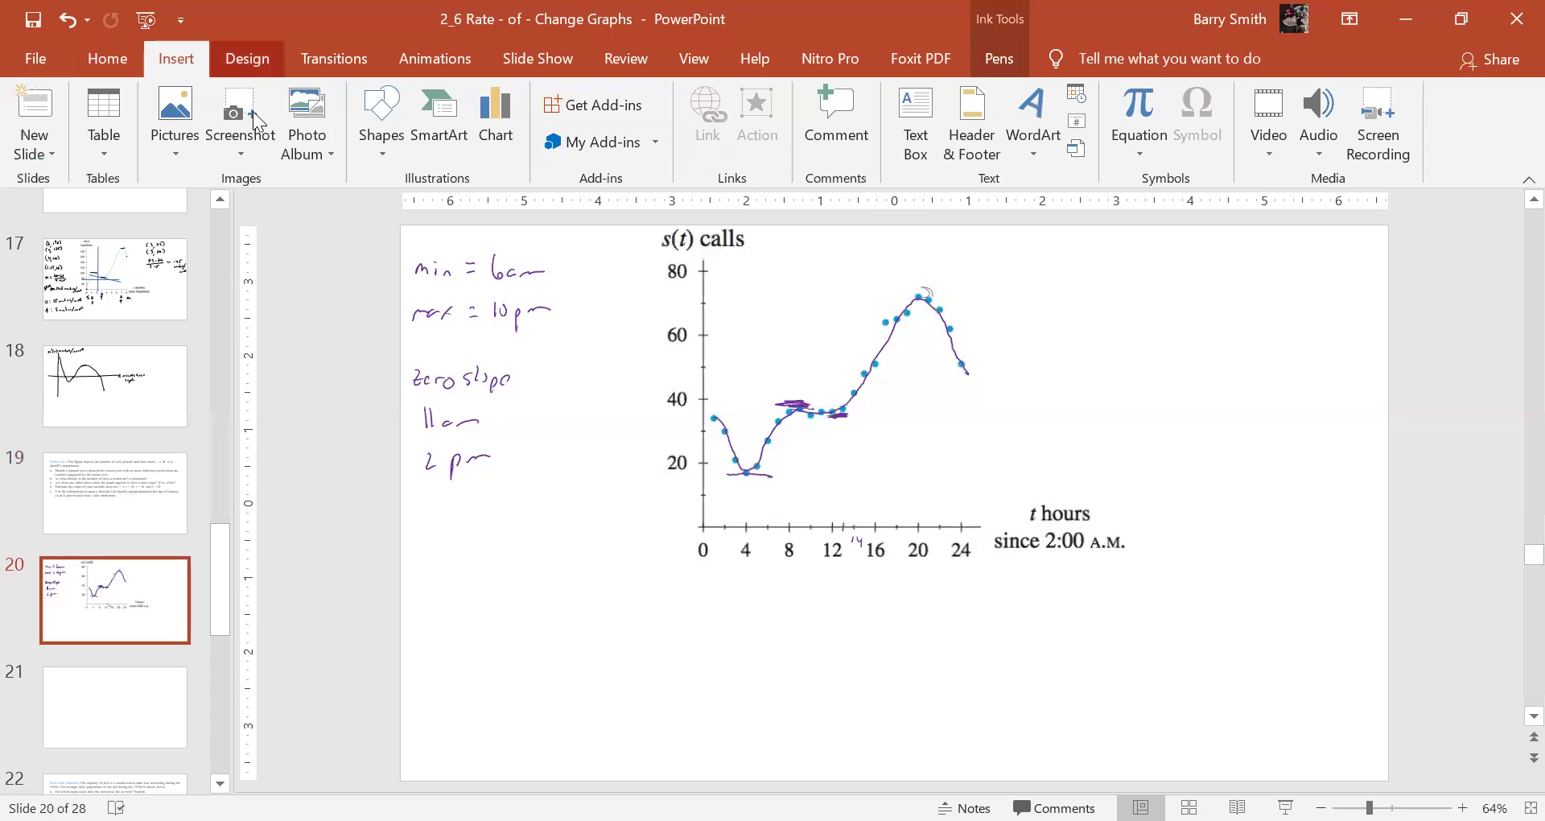
left_click(383, 122)
left_click(131, 209)
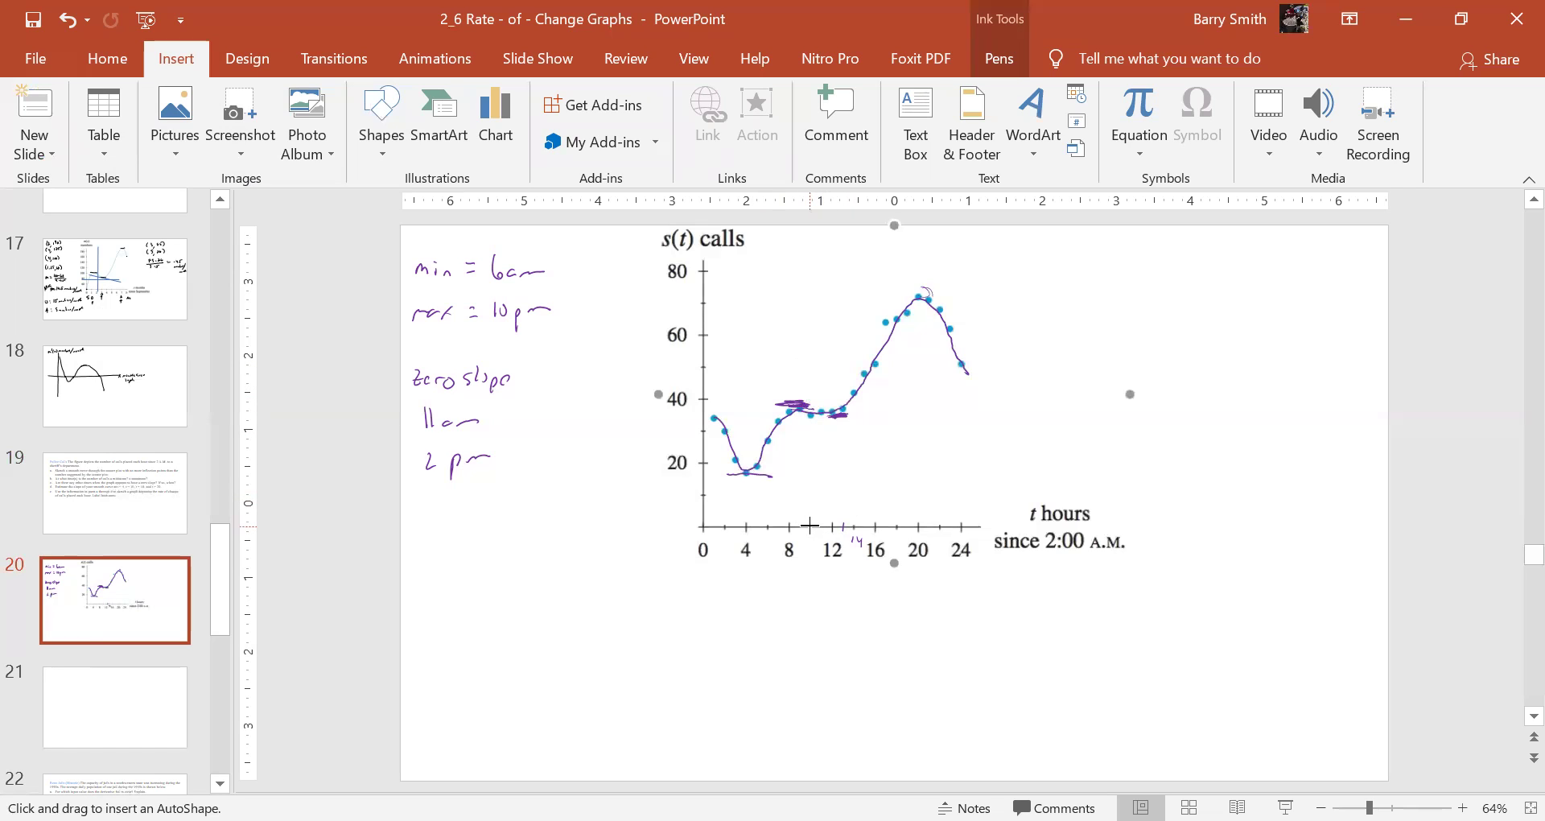
left_click_drag(808, 525, 808, 332)
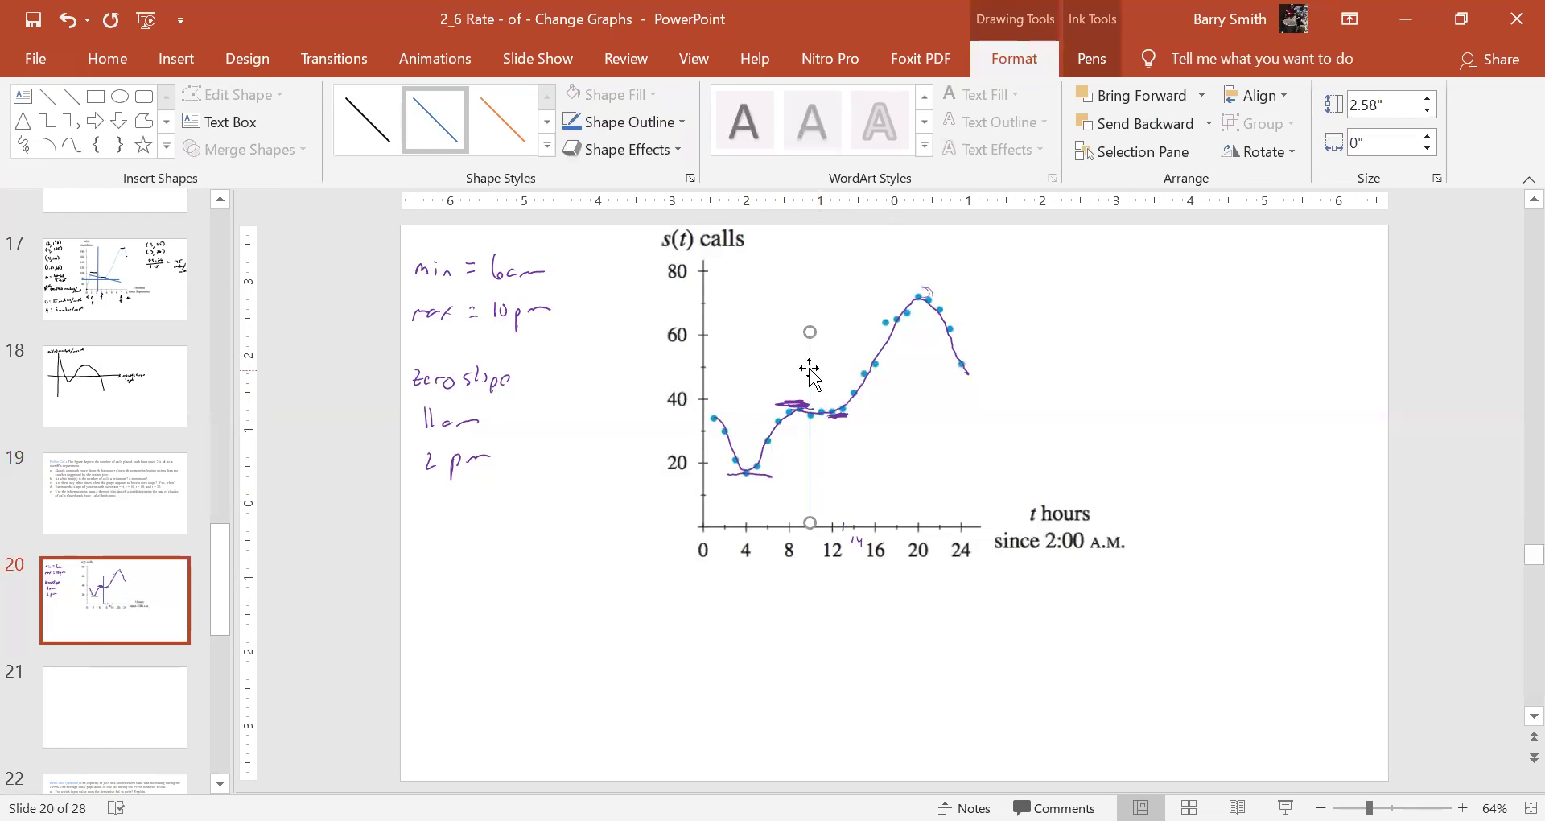
left_click(48, 96)
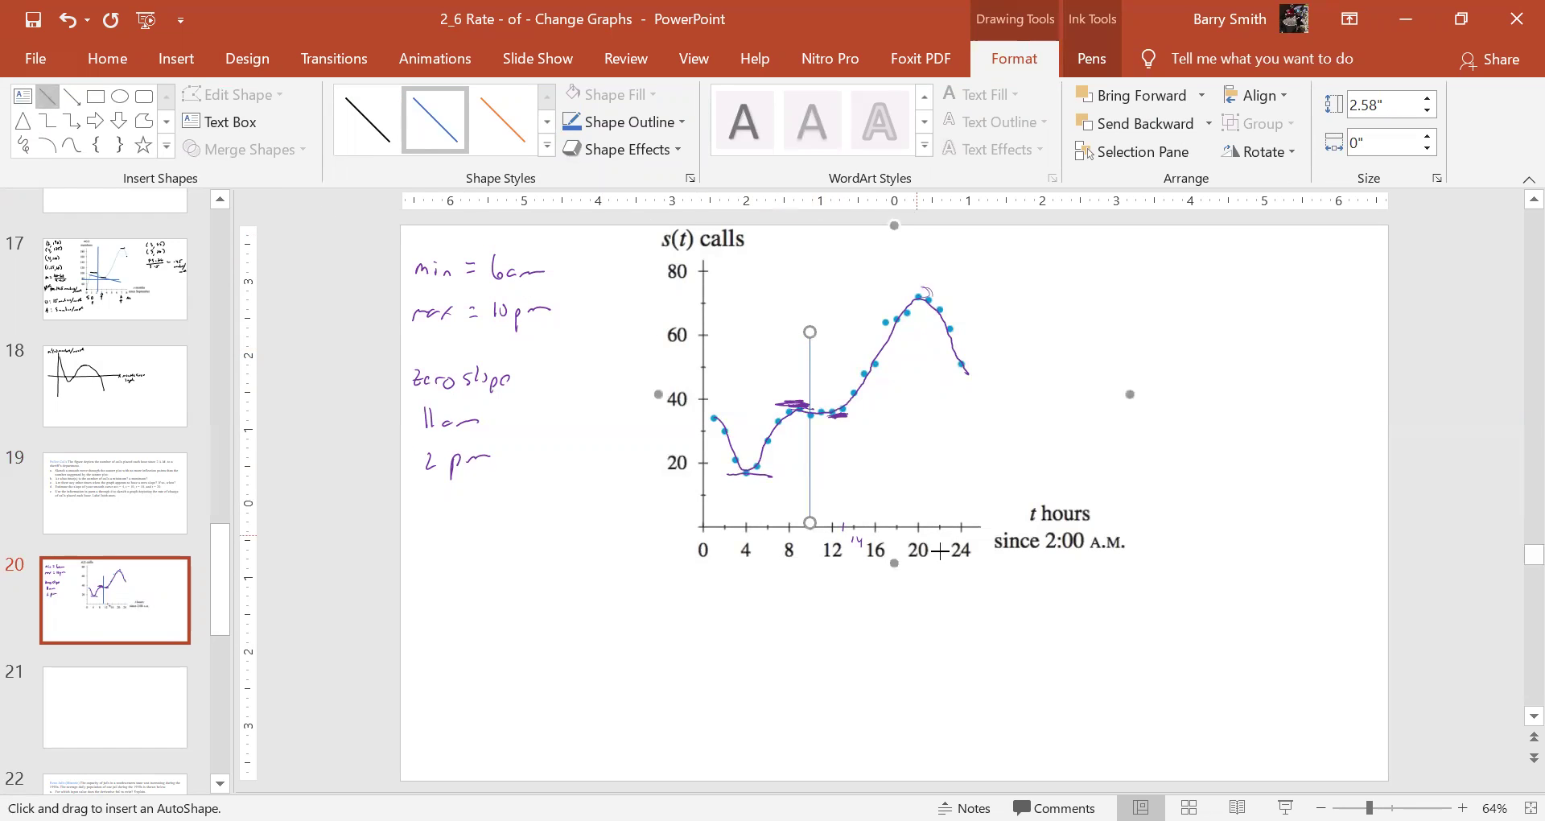
left_click_drag(895, 525, 894, 275)
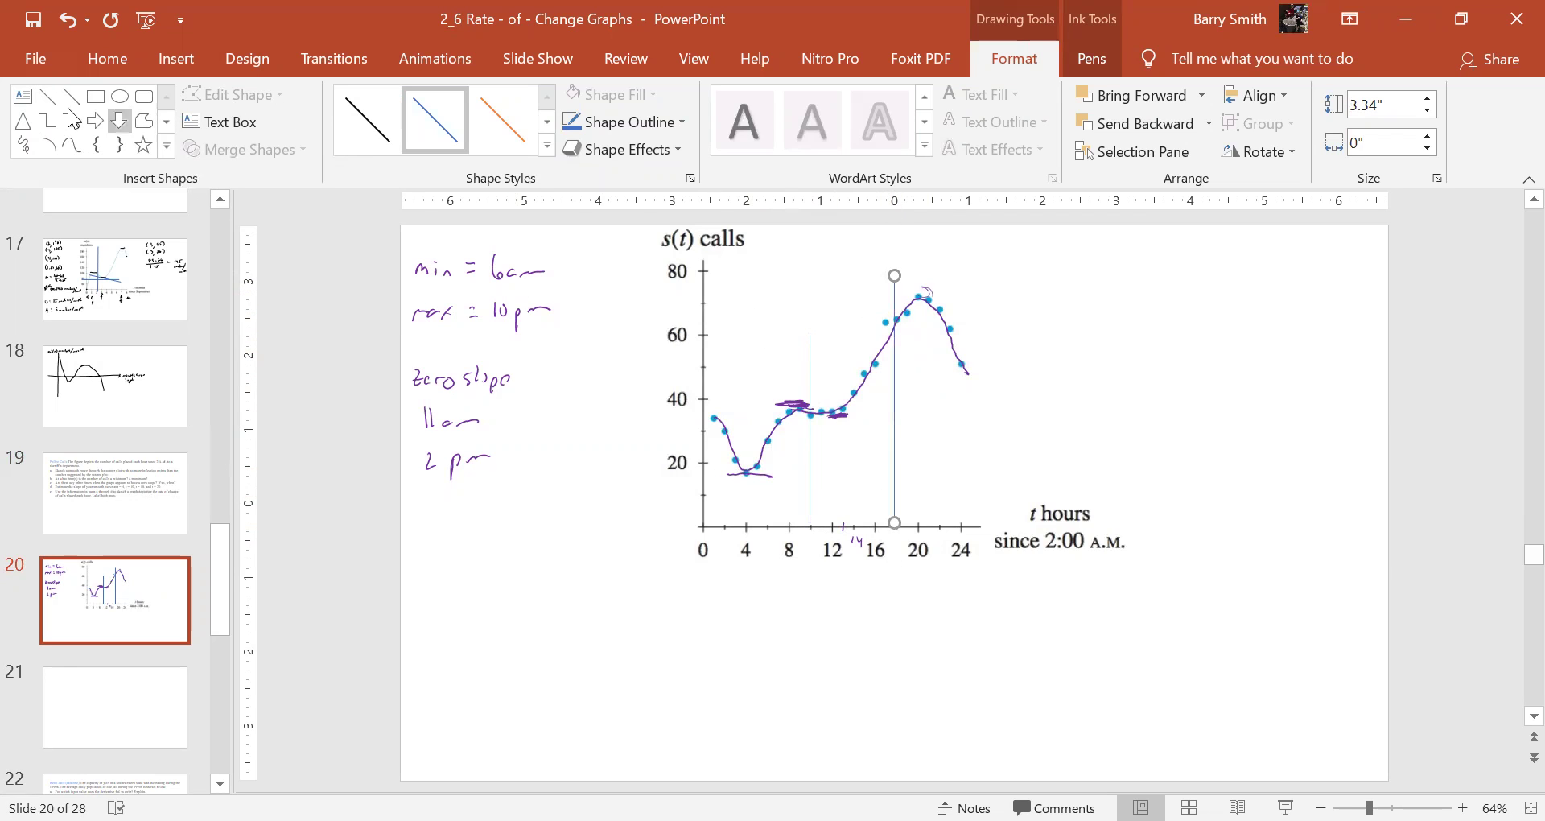
- Add a short line and tilt it to lie tangent along the curve near t = 10
left_click(47, 96)
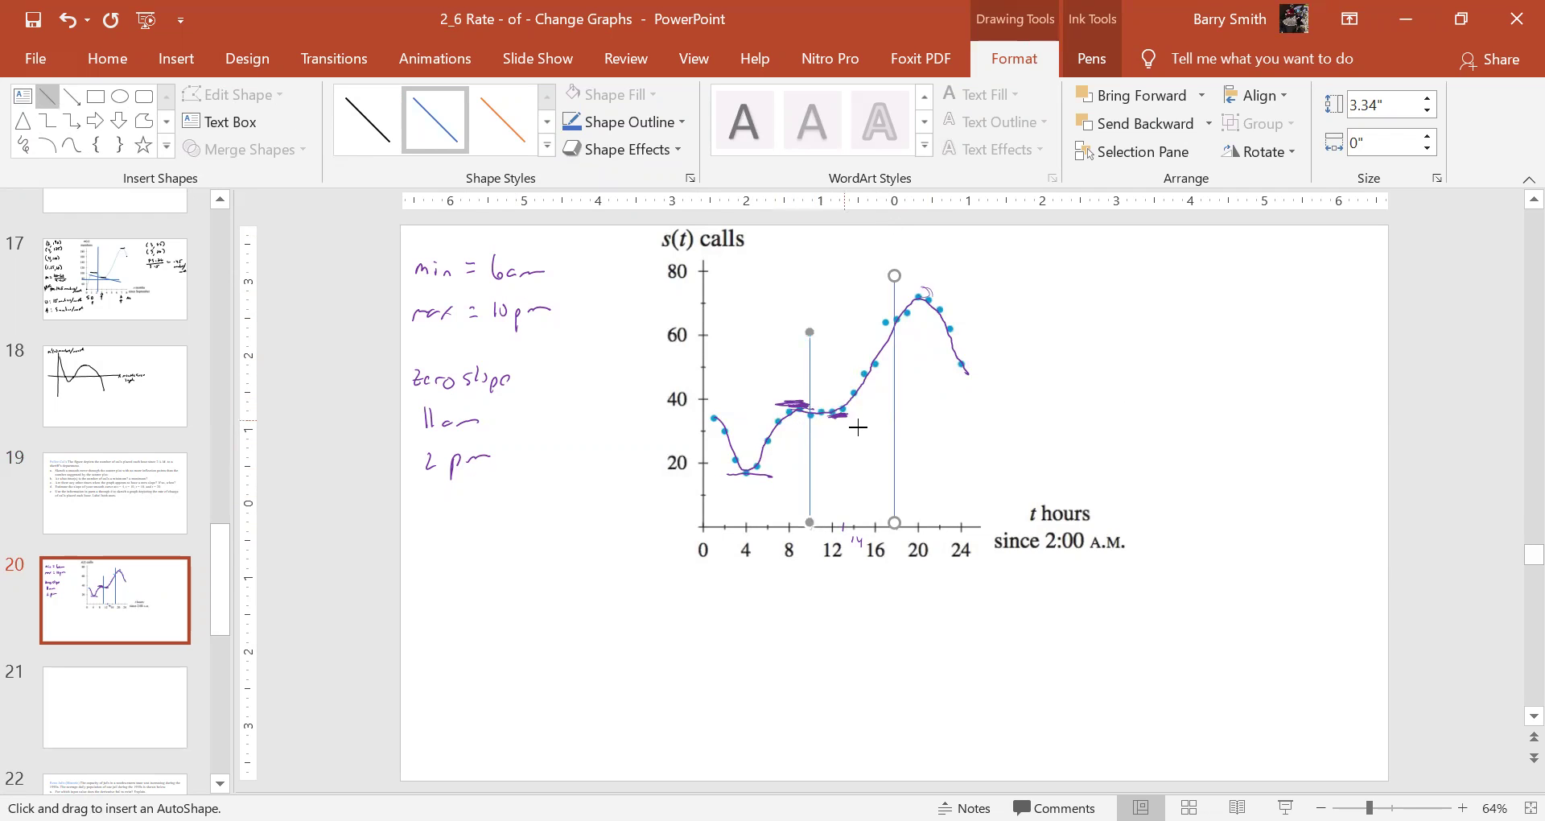
left_click(766, 408)
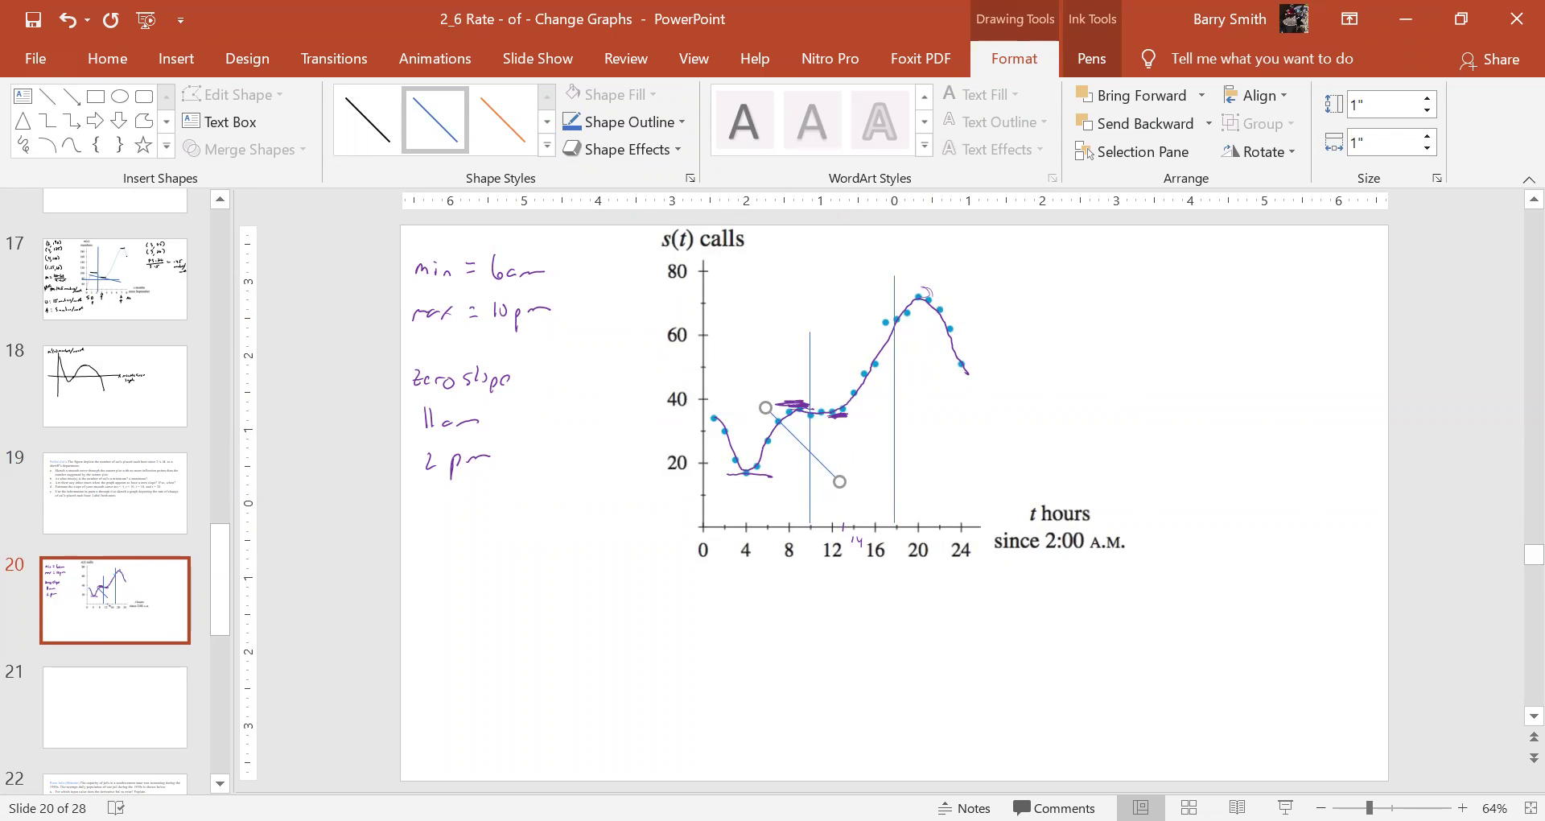
left_click(833, 485)
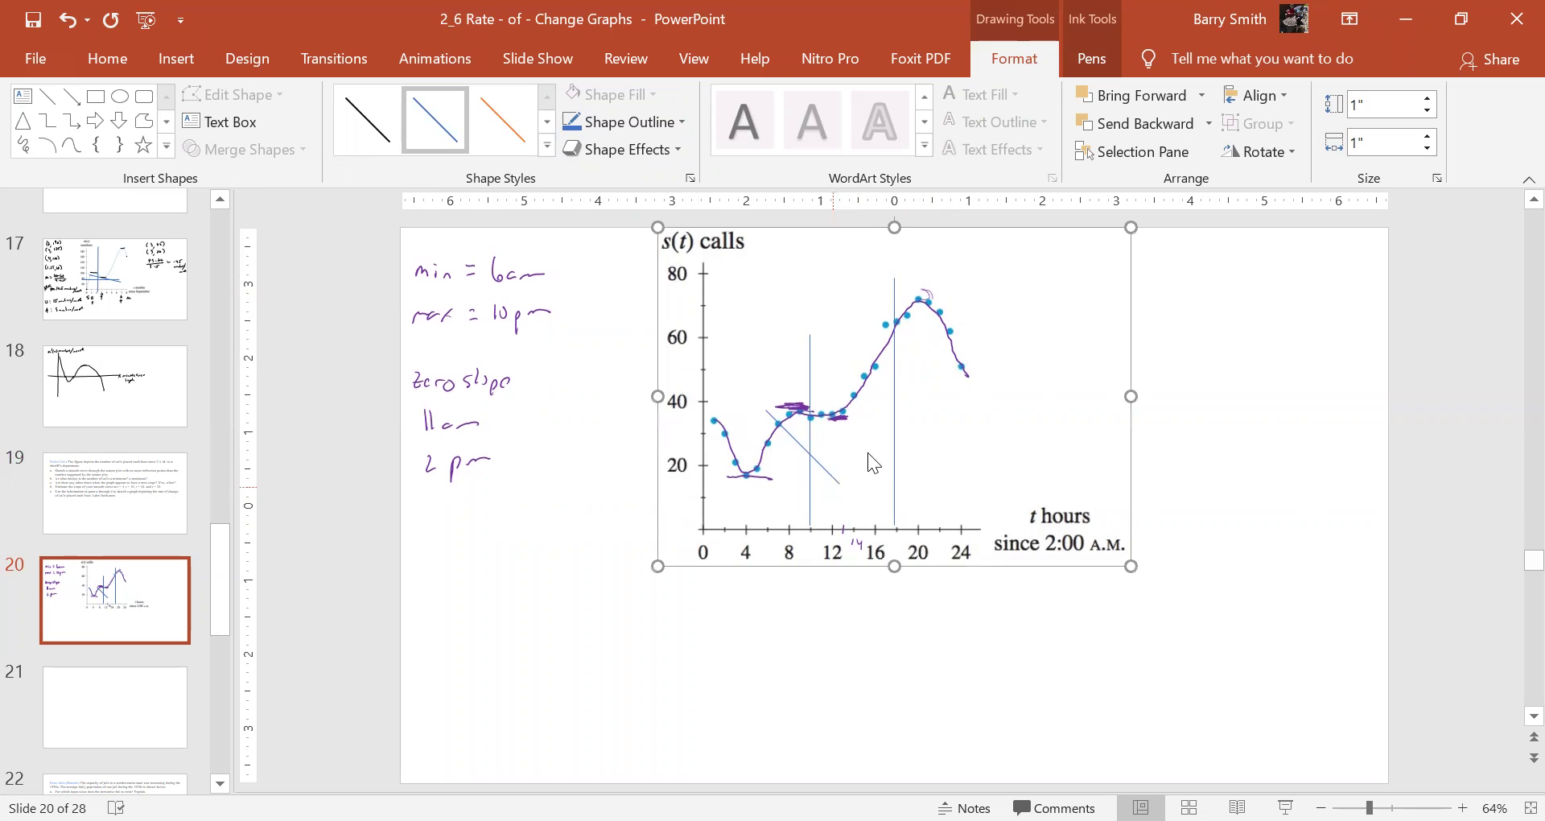
left_click(814, 459)
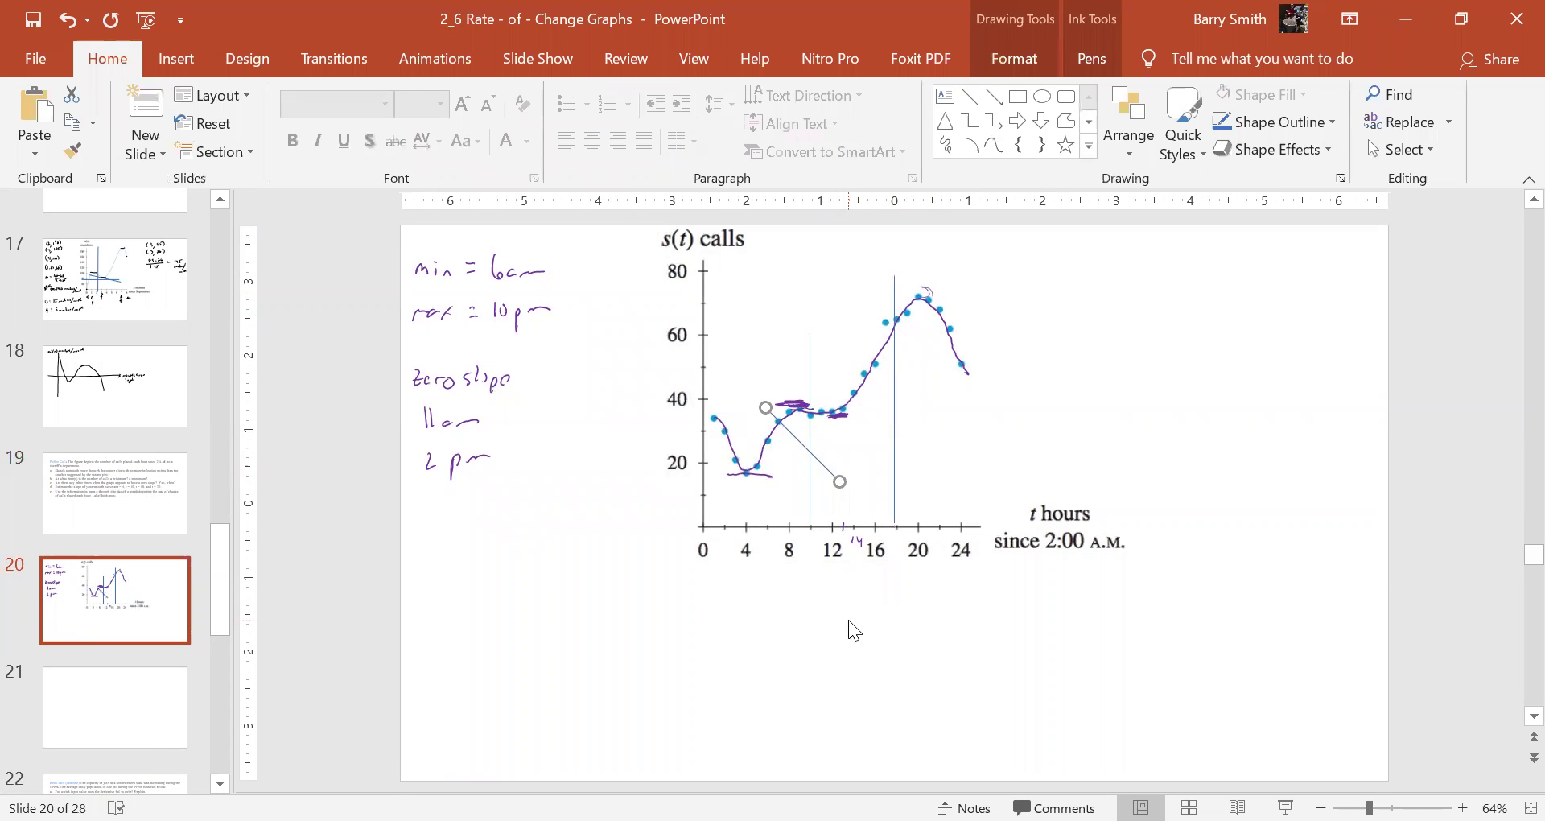
left_click(855, 459)
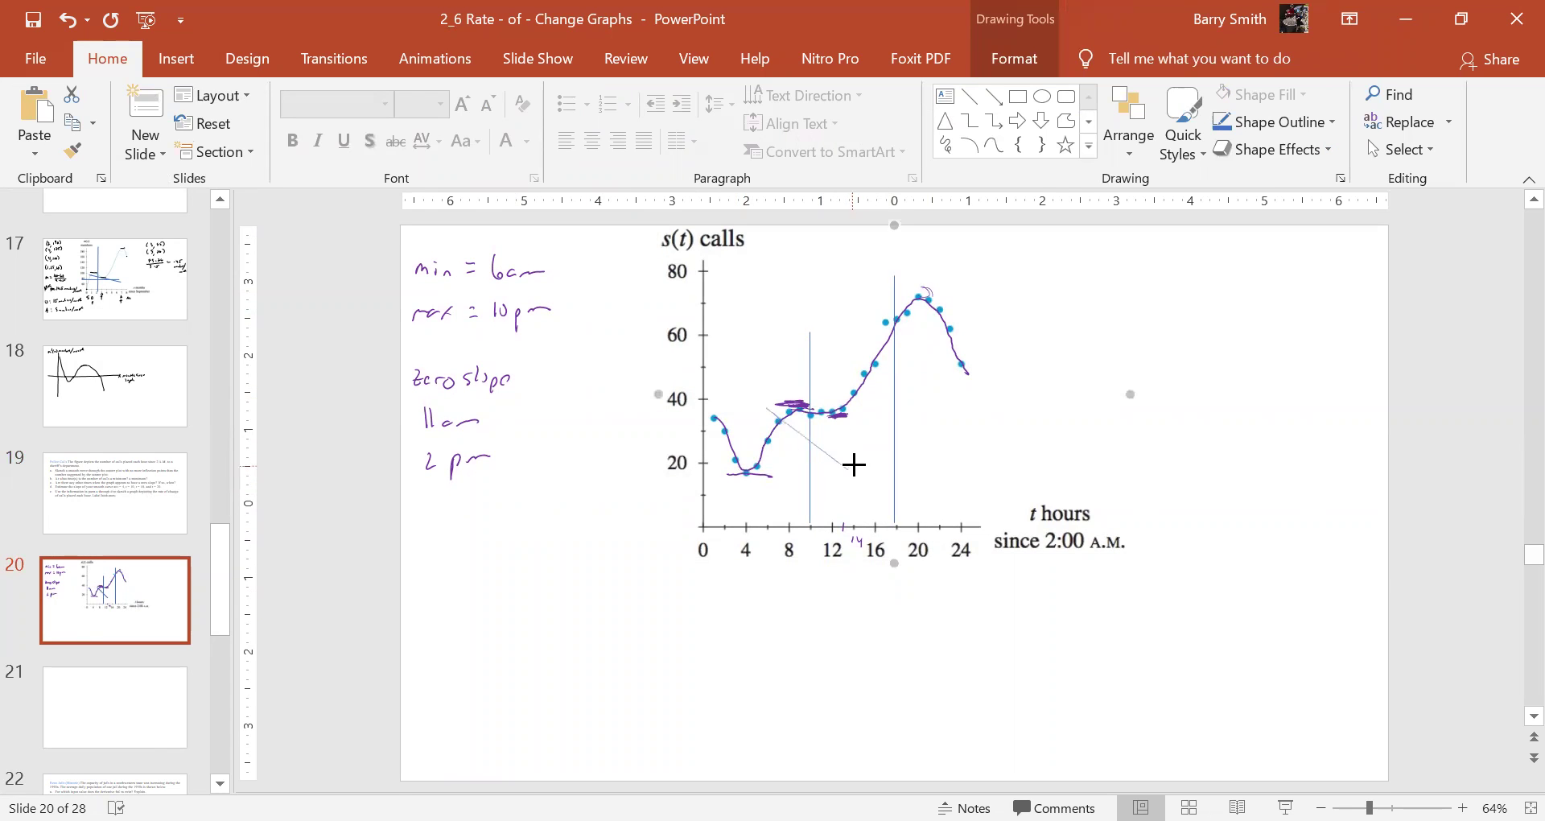
left_click_drag(855, 460, 847, 415)
- Draw a long horizontal line across the whole chart at about 35 calls
left_click(187, 59)
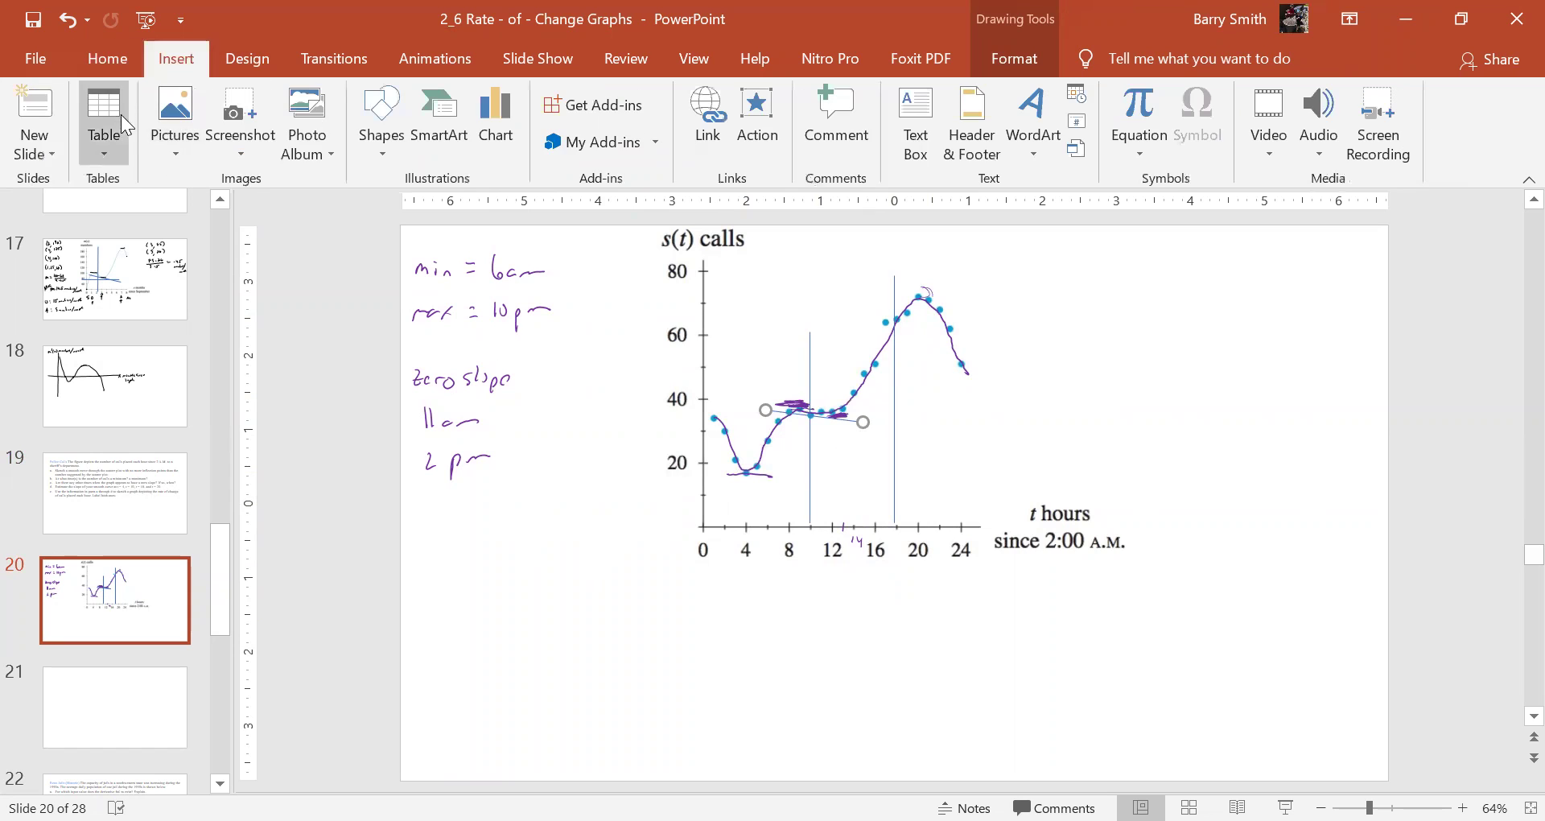
left_click(380, 129)
left_click(400, 213)
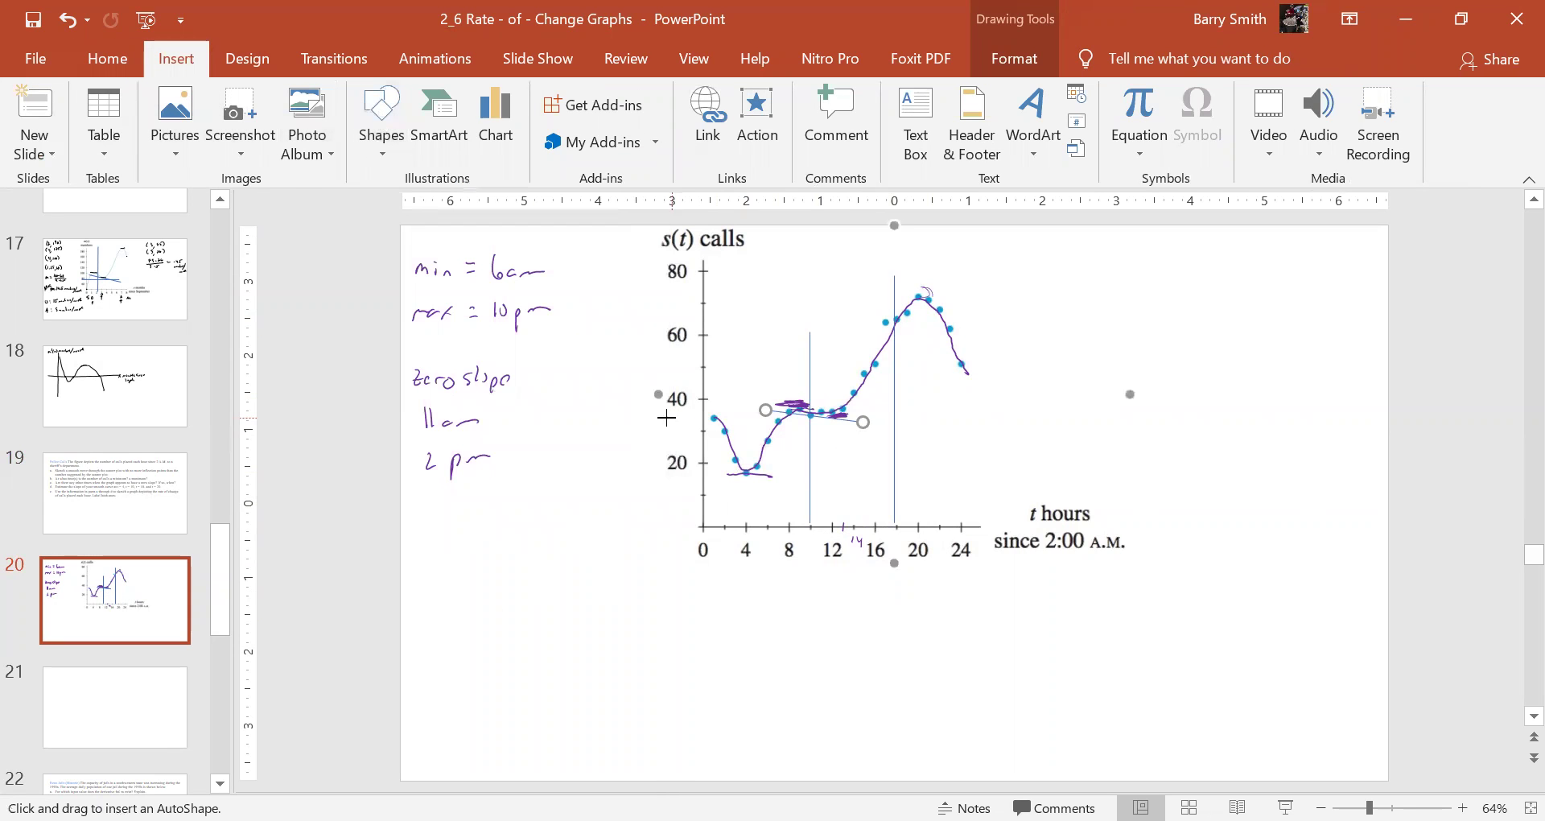
mouse_move(652, 411)
left_mouse_down()
mouse_move(952, 421)
mouse_move(970, 397)
mouse_move(975, 412)
left_mouse_up()
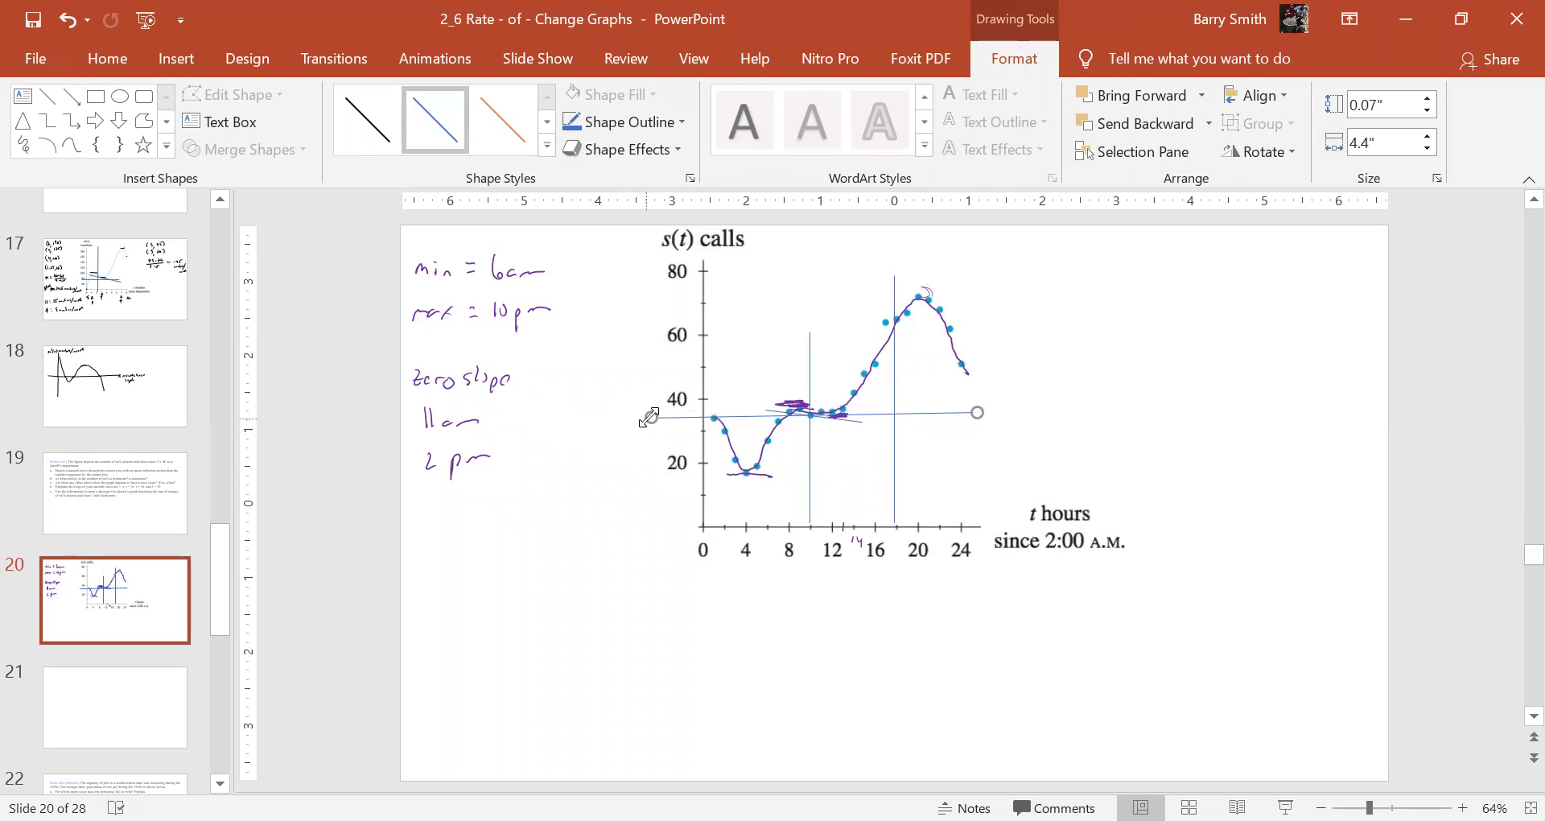
left_click_drag(649, 417, 647, 412)
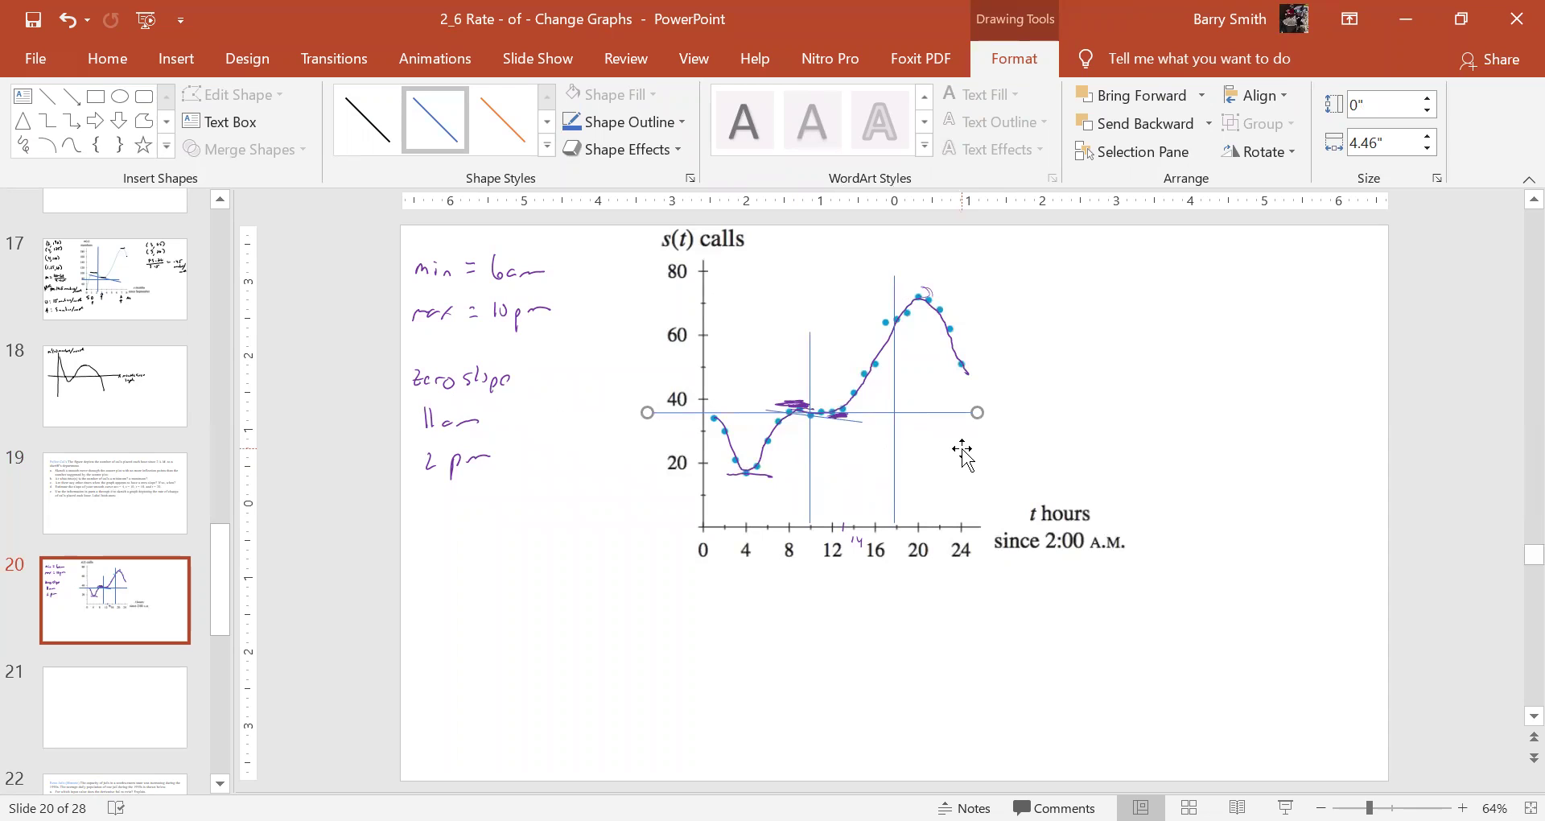
key("ctrl+z")
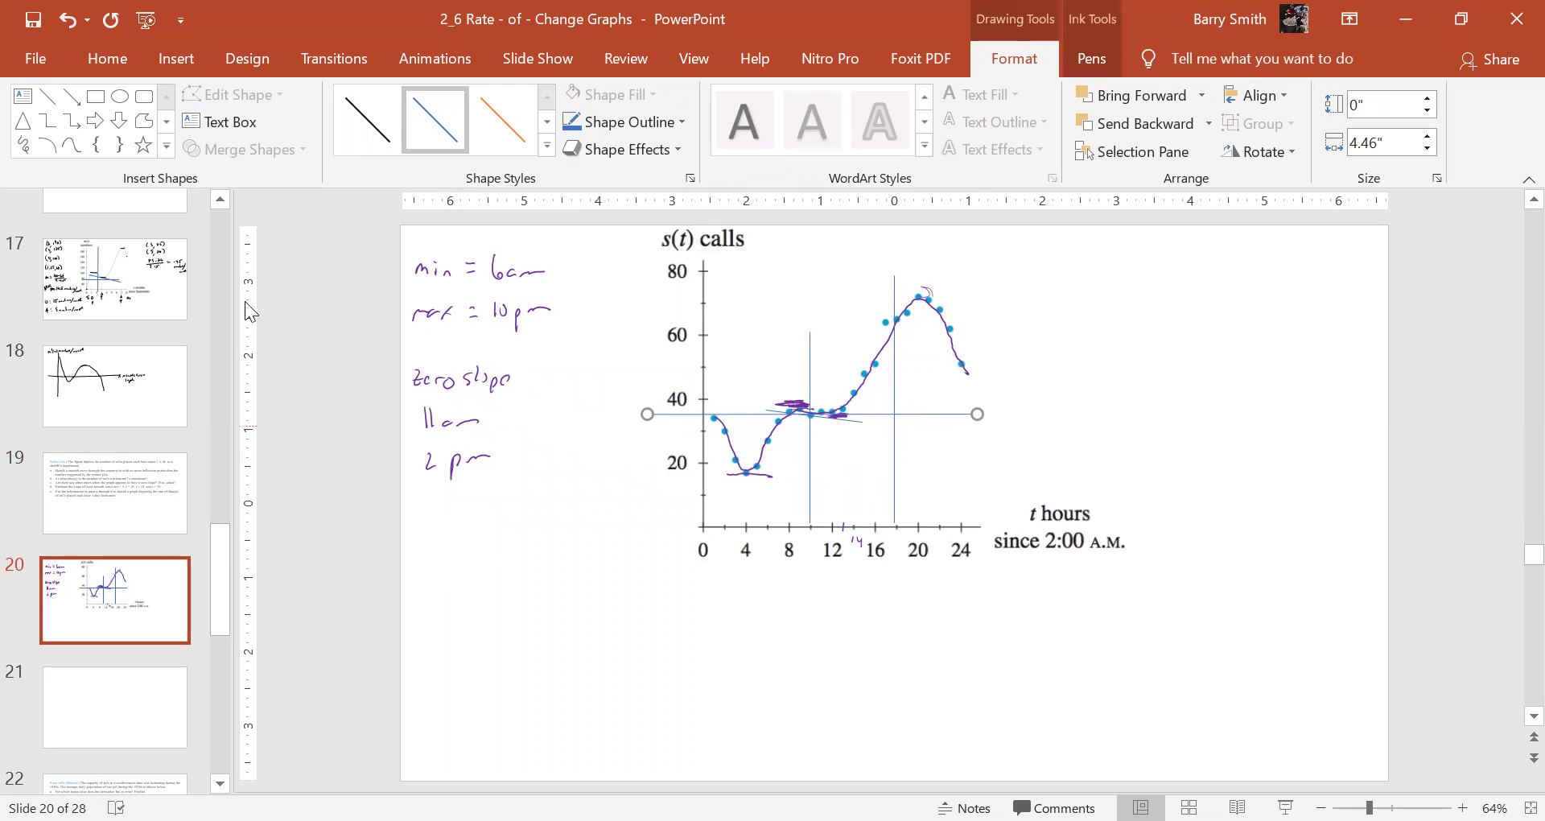
- Handwrite the point '(10, 35' below 2pm, then stop inking
left_click(1091, 58)
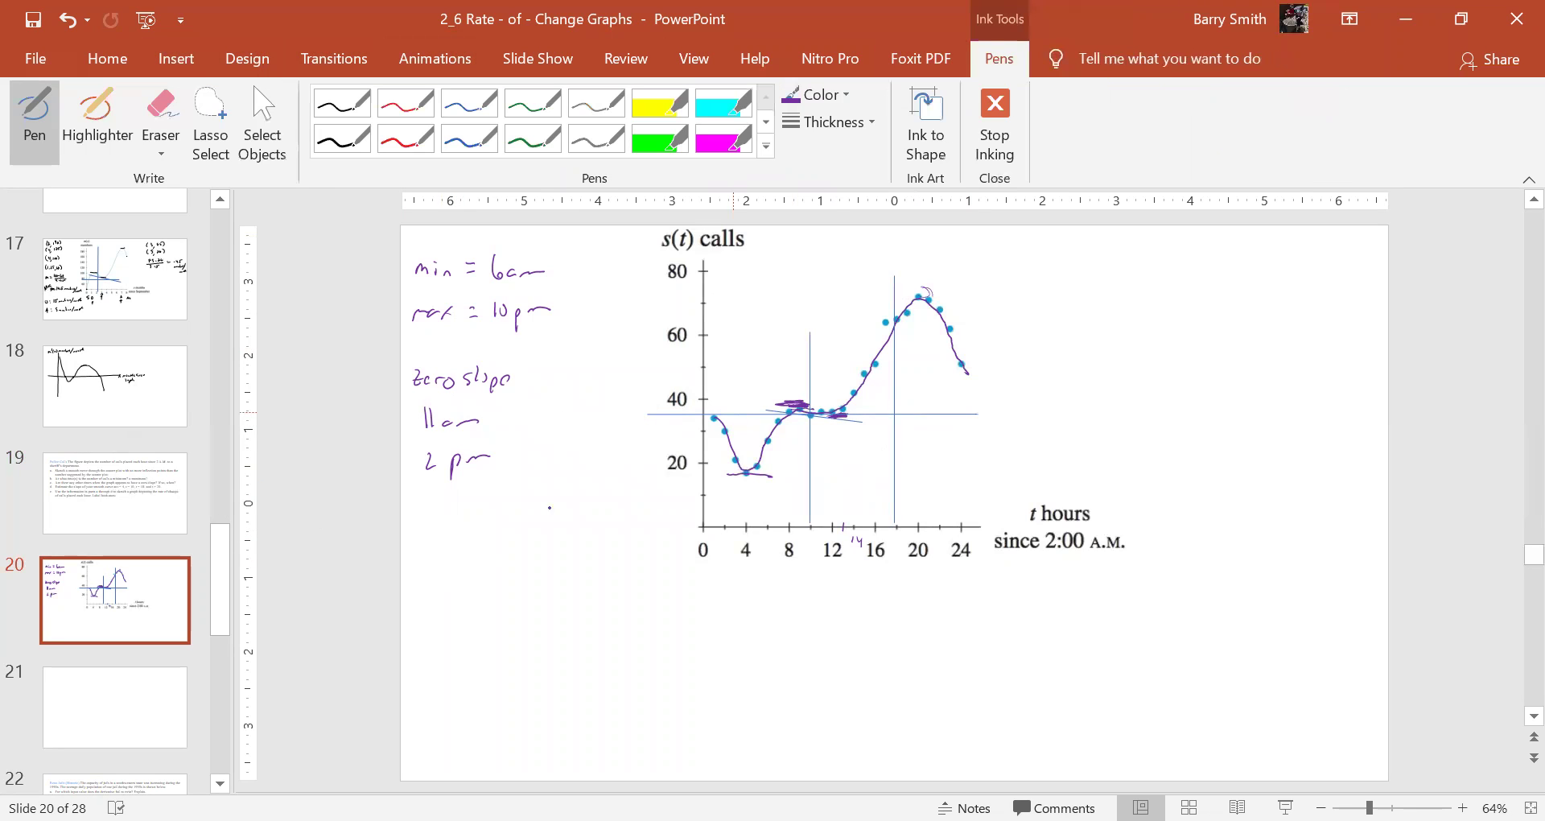
mouse_move(427, 529)
left_mouse_down()
mouse_move(431, 507)
mouse_move(444, 526)
left_mouse_up()
left_click_drag(452, 513, 461, 514)
left_click_drag(509, 506, 531, 503)
left_click(1008, 101)
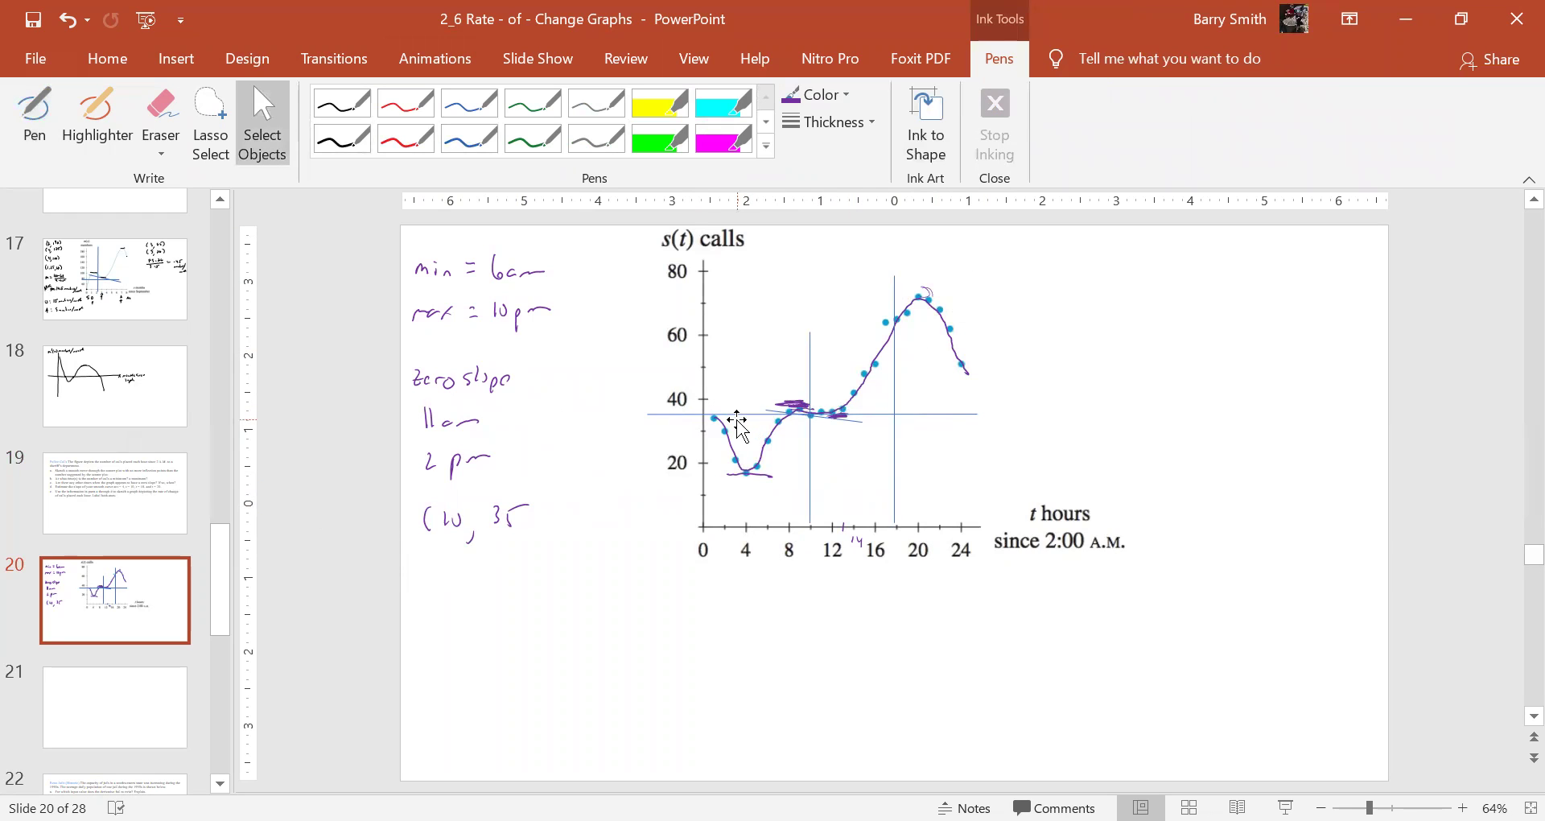
- Move the first vertical line from t = 10 to t = 12 and adjust the horizontal line slightly
left_click_drag(737, 416, 734, 421)
left_click(808, 483)
left_click_drag(808, 483, 825, 483)
left_click(825, 483)
left_click(732, 422)
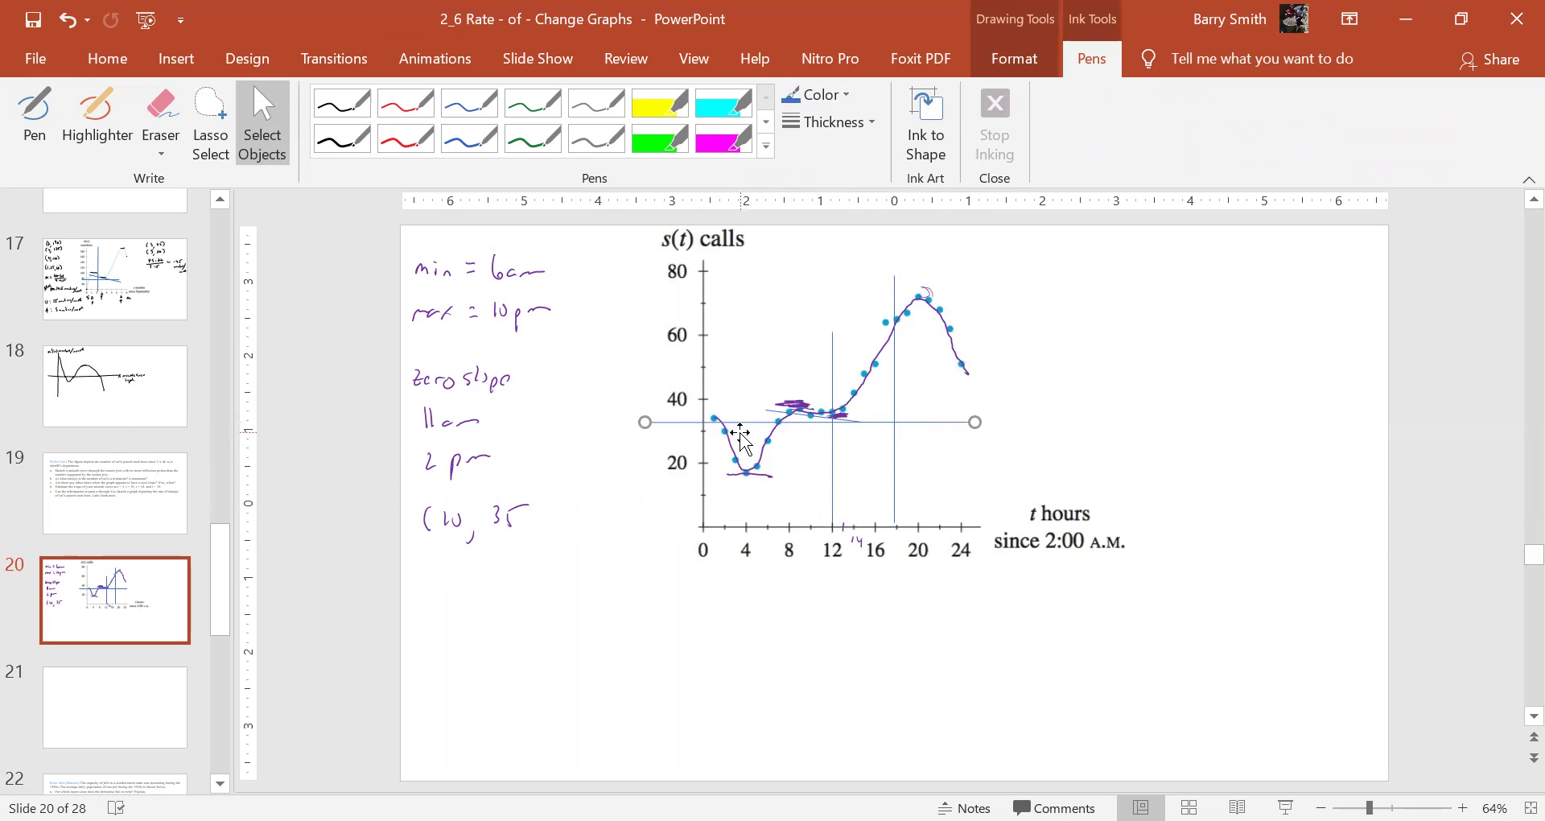
key("ctrl+z")
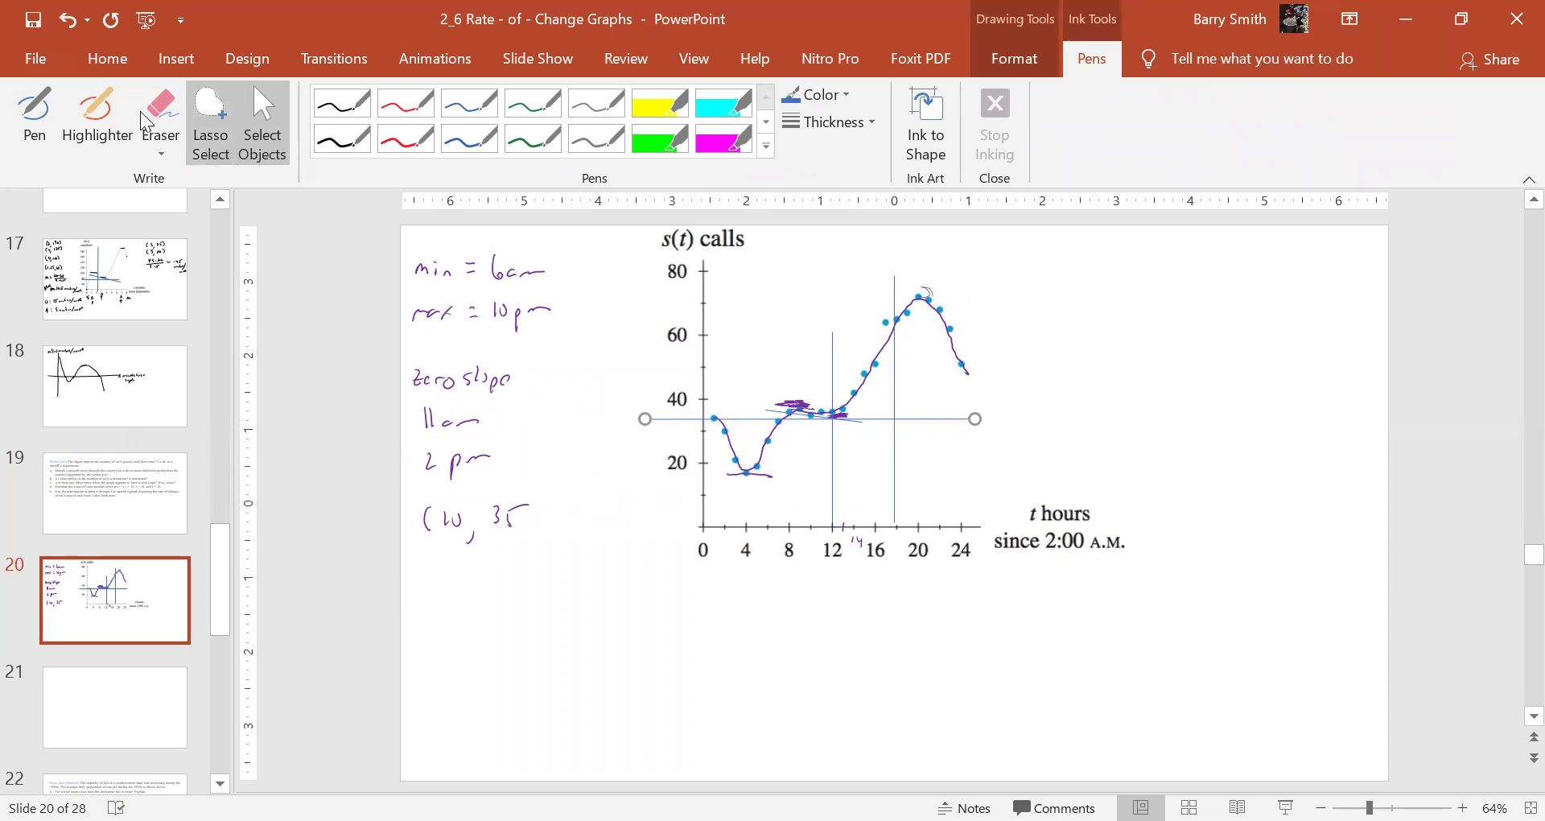
- Handwrite the point (12, 32) and close the parenthesis on (10, 35)
left_click(34, 121)
left_click_drag(427, 561, 436, 581)
left_click_drag(448, 570, 456, 581)
mouse_move(465, 574)
left_mouse_down()
mouse_move(461, 593)
mouse_move(494, 572)
left_mouse_up()
left_click_drag(527, 498, 533, 533)
- Handwrite the slope m = (35−32)/(10−12) = −3/2 calls per hour
left_click_drag(413, 638, 424, 626)
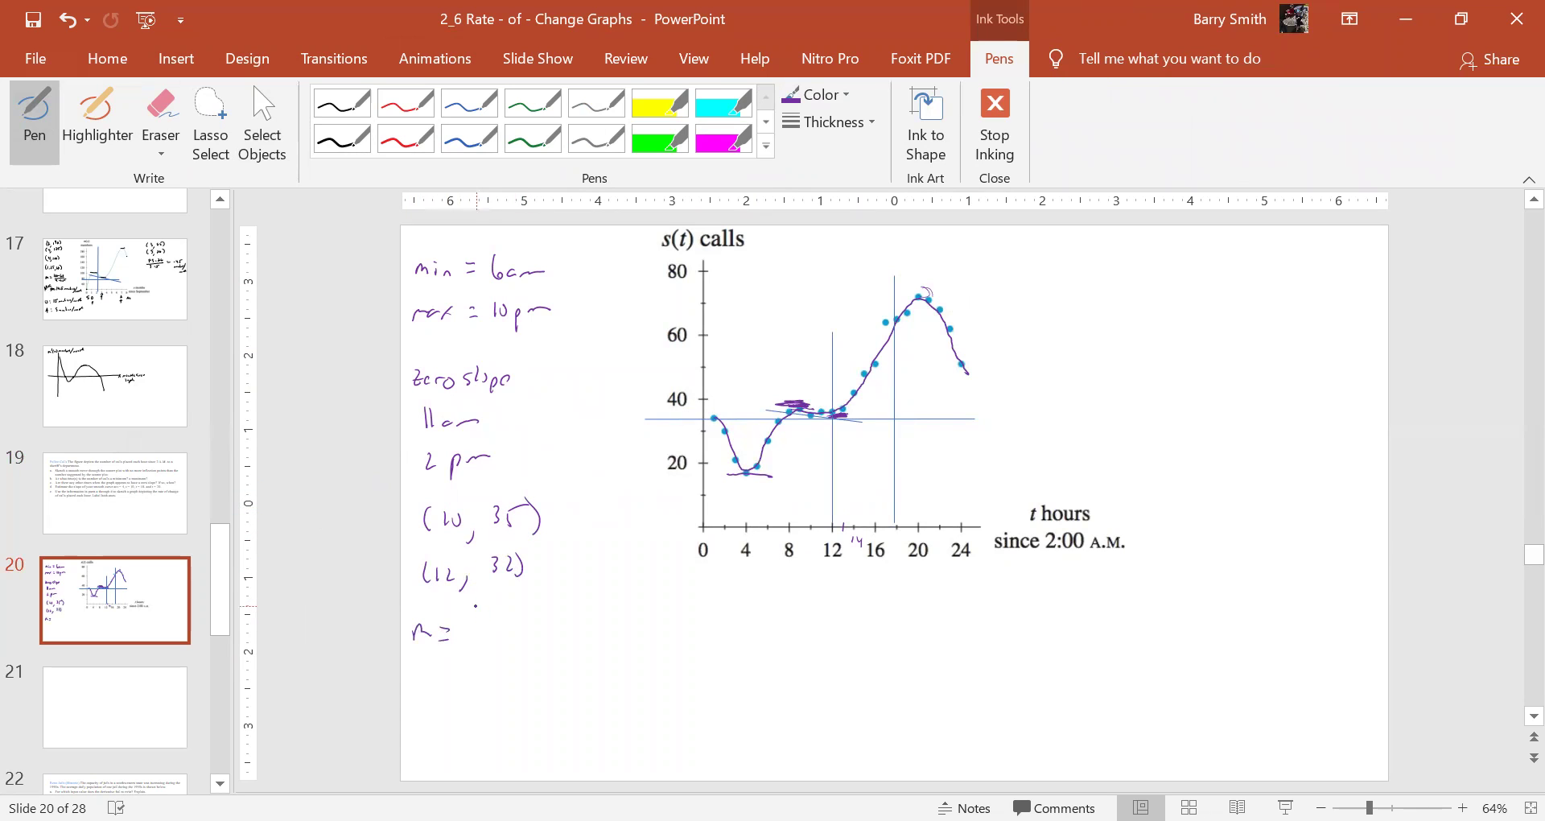
left_click_drag(476, 605, 476, 622)
mouse_move(500, 613)
left_mouse_down()
mouse_move(509, 631)
mouse_move(558, 625)
left_mouse_up()
left_click_drag(479, 647, 505, 648)
mouse_move(512, 653)
left_mouse_down()
mouse_move(536, 659)
mouse_move(516, 662)
left_mouse_up()
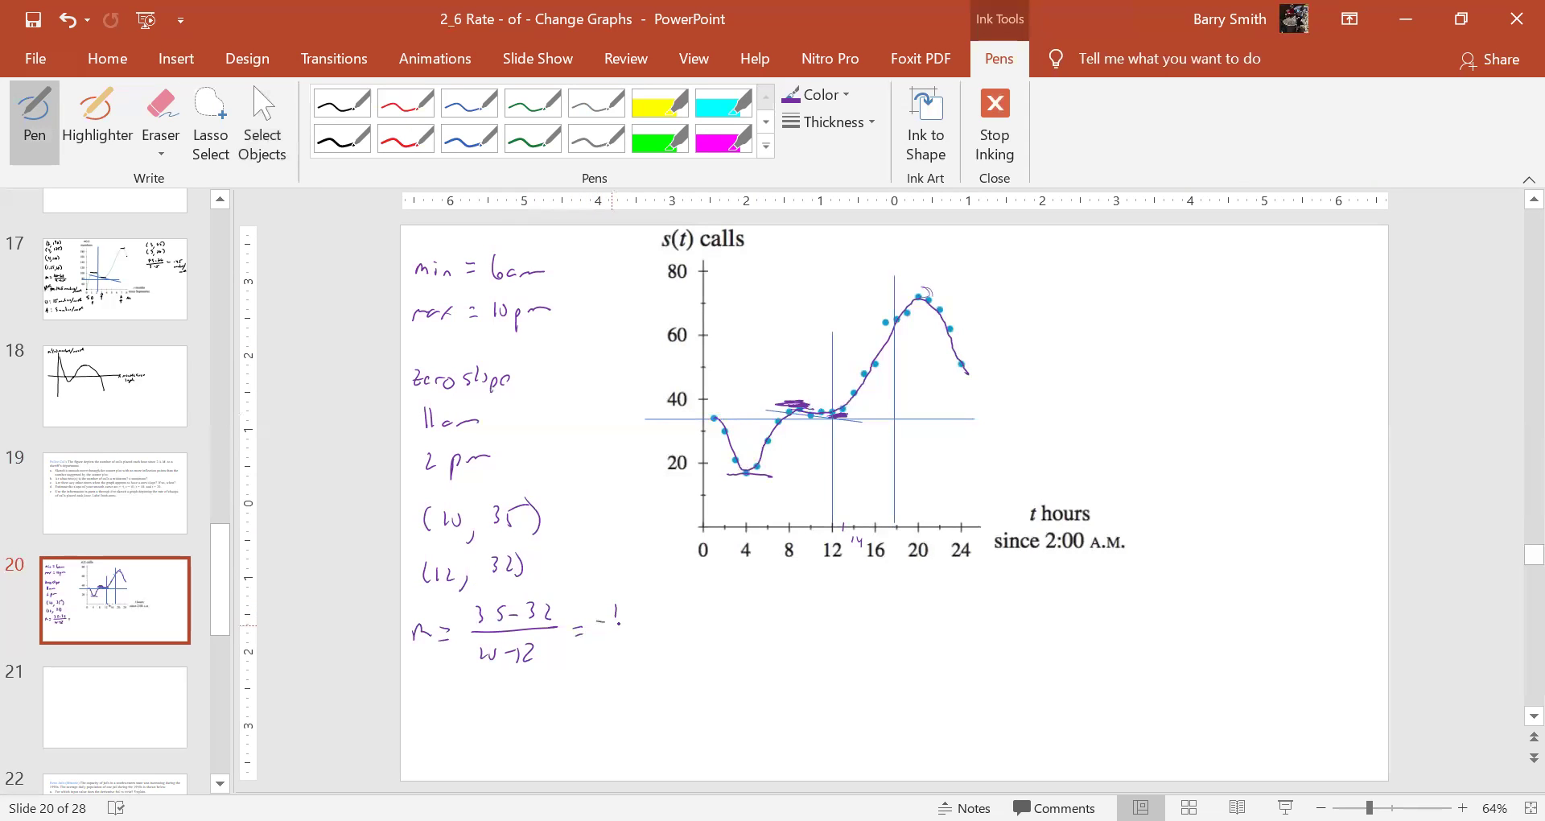
mouse_move(609, 604)
left_mouse_down()
mouse_move(605, 648)
mouse_move(636, 648)
left_mouse_up()
left_click_drag(665, 626, 668, 637)
left_click_drag(676, 618, 675, 634)
mouse_move(684, 615)
left_mouse_down()
mouse_move(713, 653)
mouse_move(729, 631)
mouse_move(780, 625)
left_mouse_up()
- Stop inking and raise the horizontal line to about the 60-call level
left_click(994, 121)
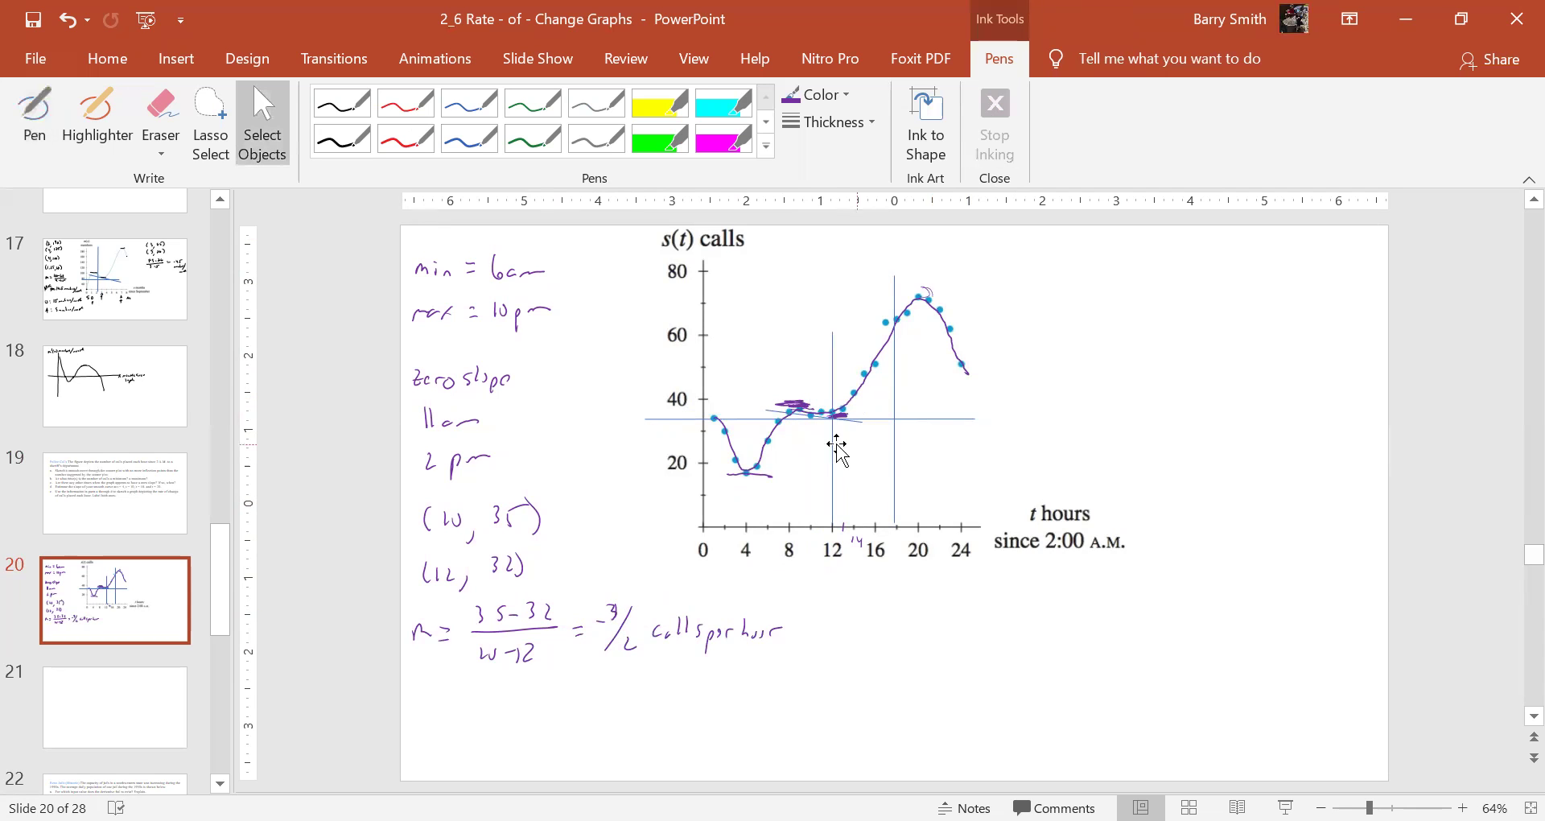
left_click(857, 421)
left_click_drag(890, 421, 879, 326)
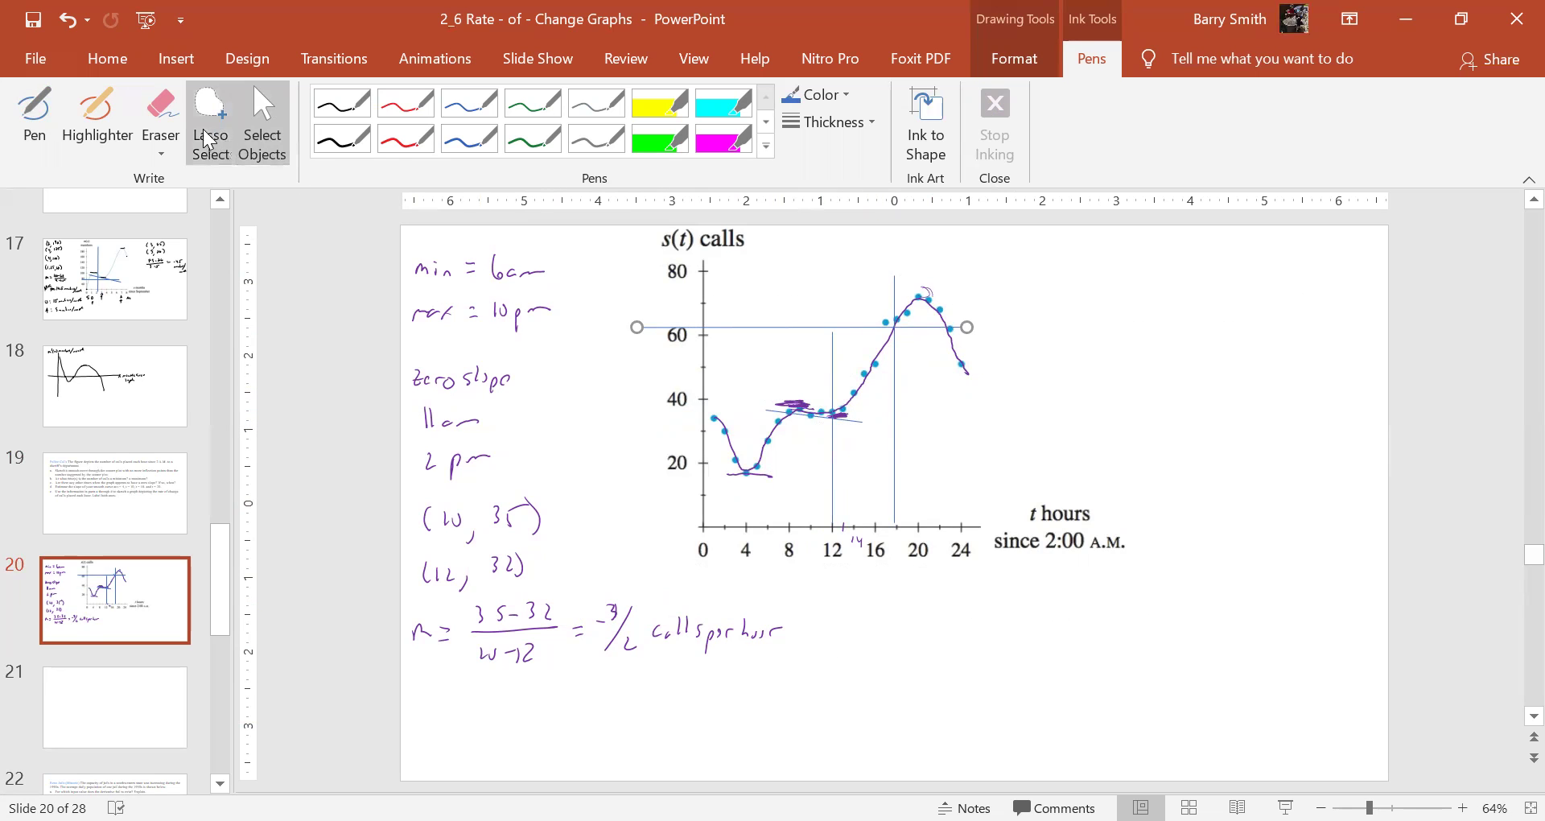
- Position the vertical line at t = 18 and nudge the horizontal line just above 60
left_click(34, 117)
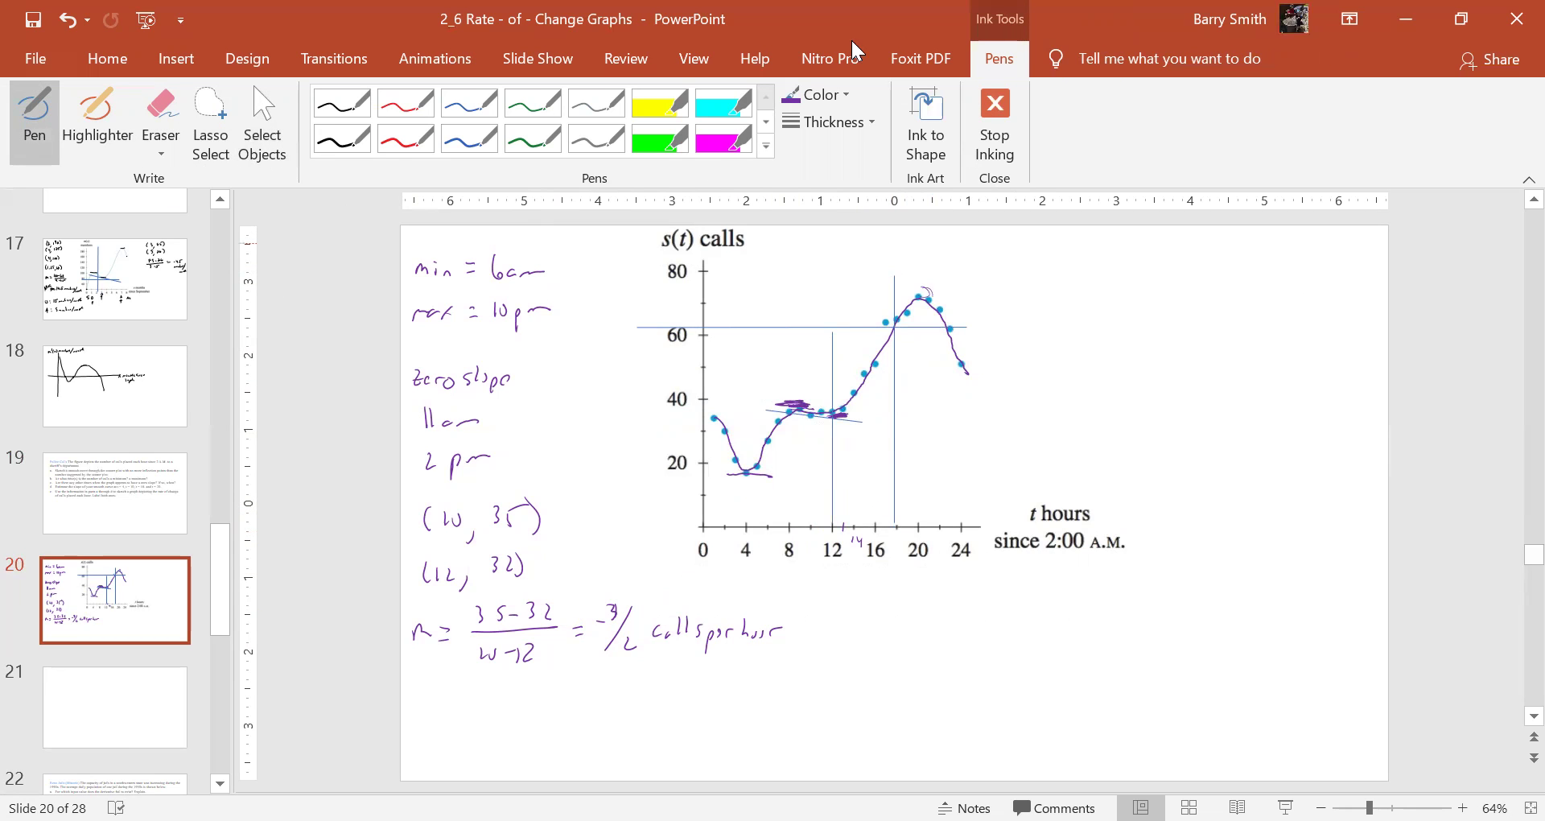
key("Escape")
left_click_drag(894, 473, 900, 476)
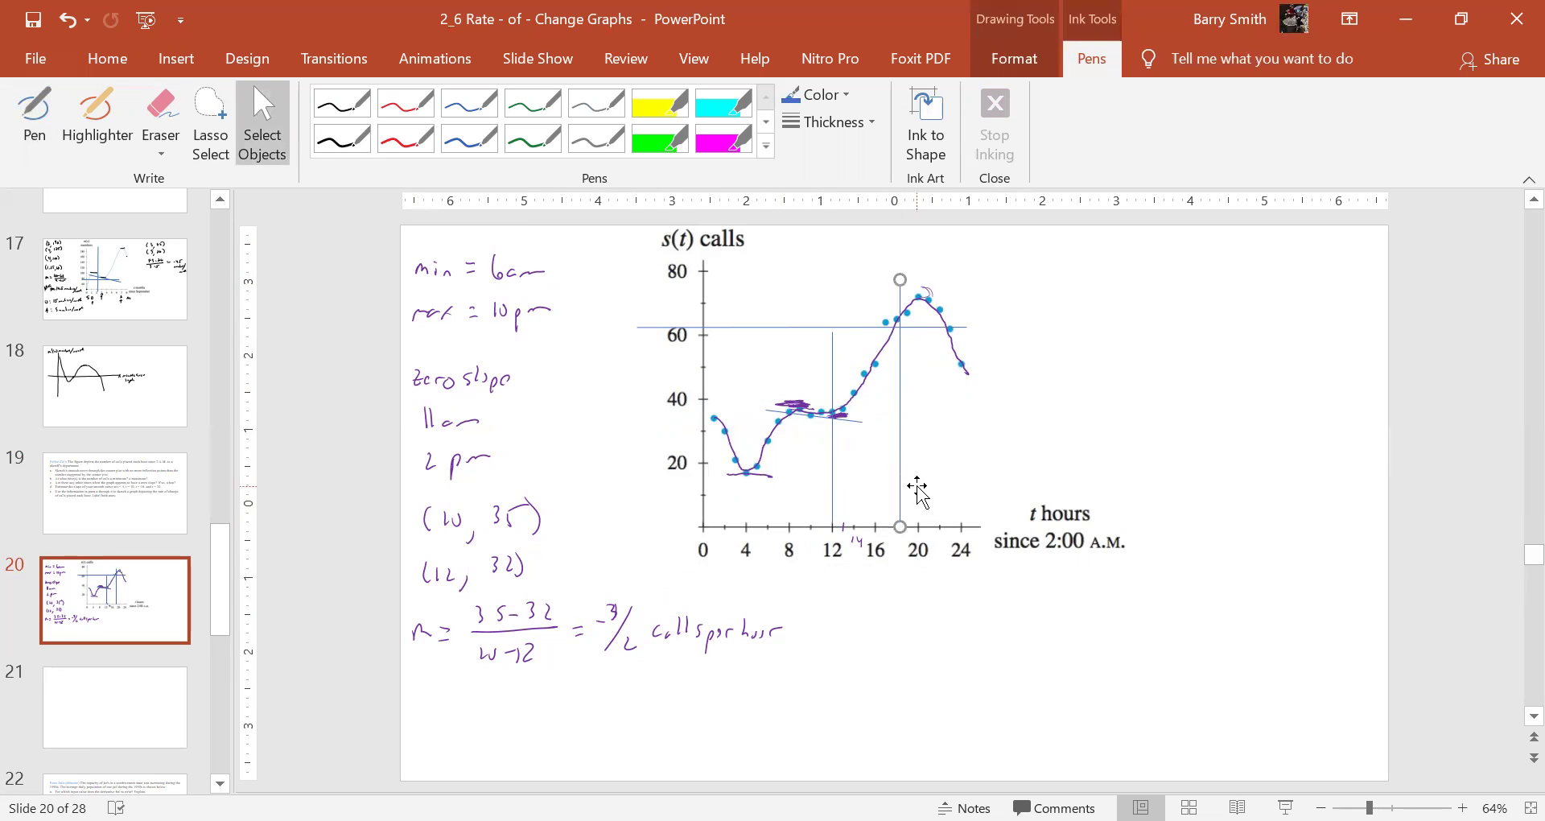
key("ctrl+z")
key("Left")
left_click(963, 472)
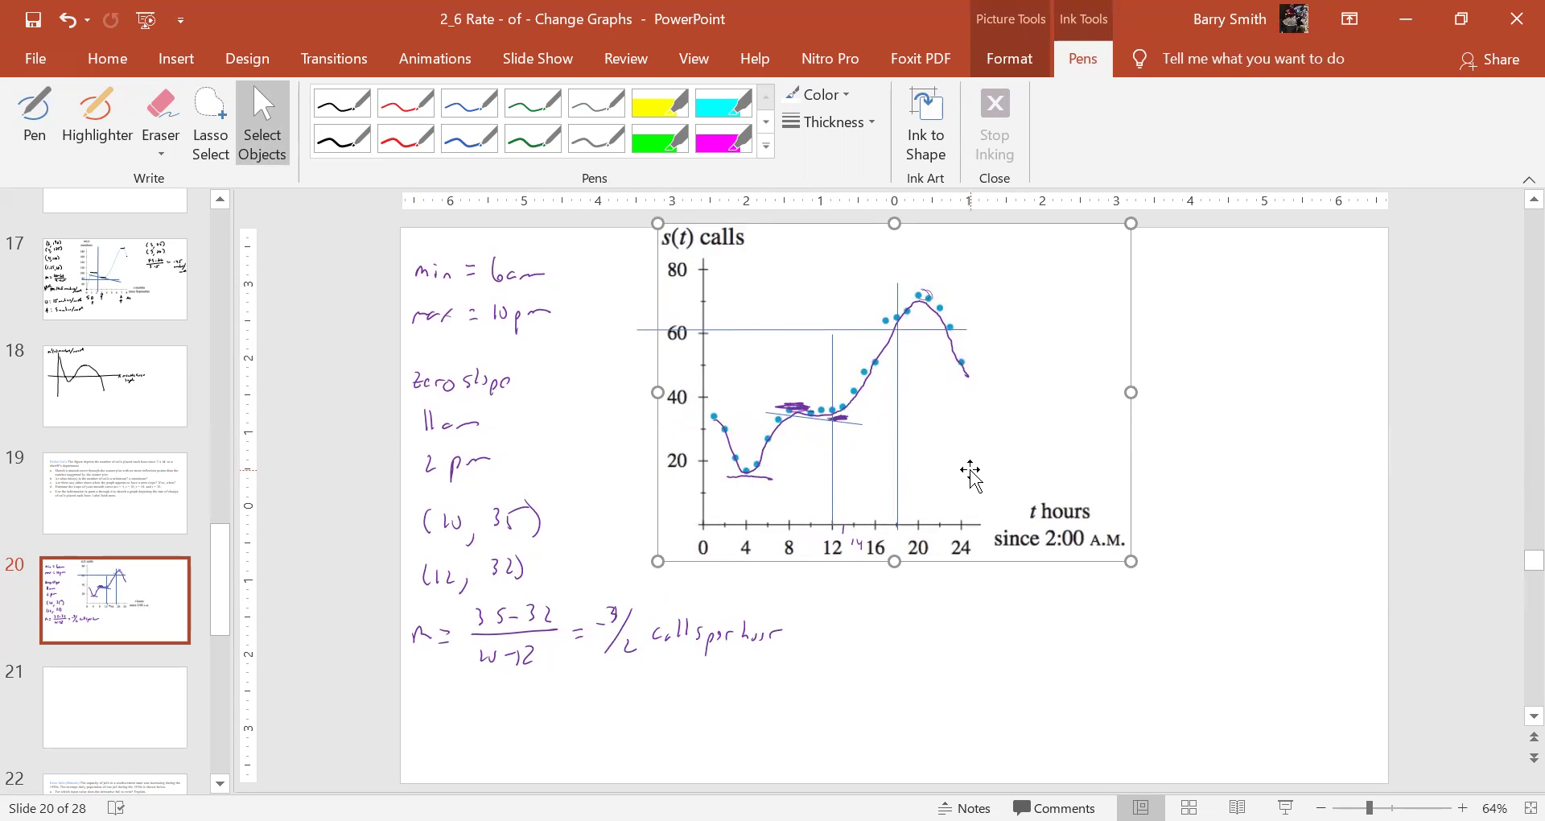
left_click(752, 327)
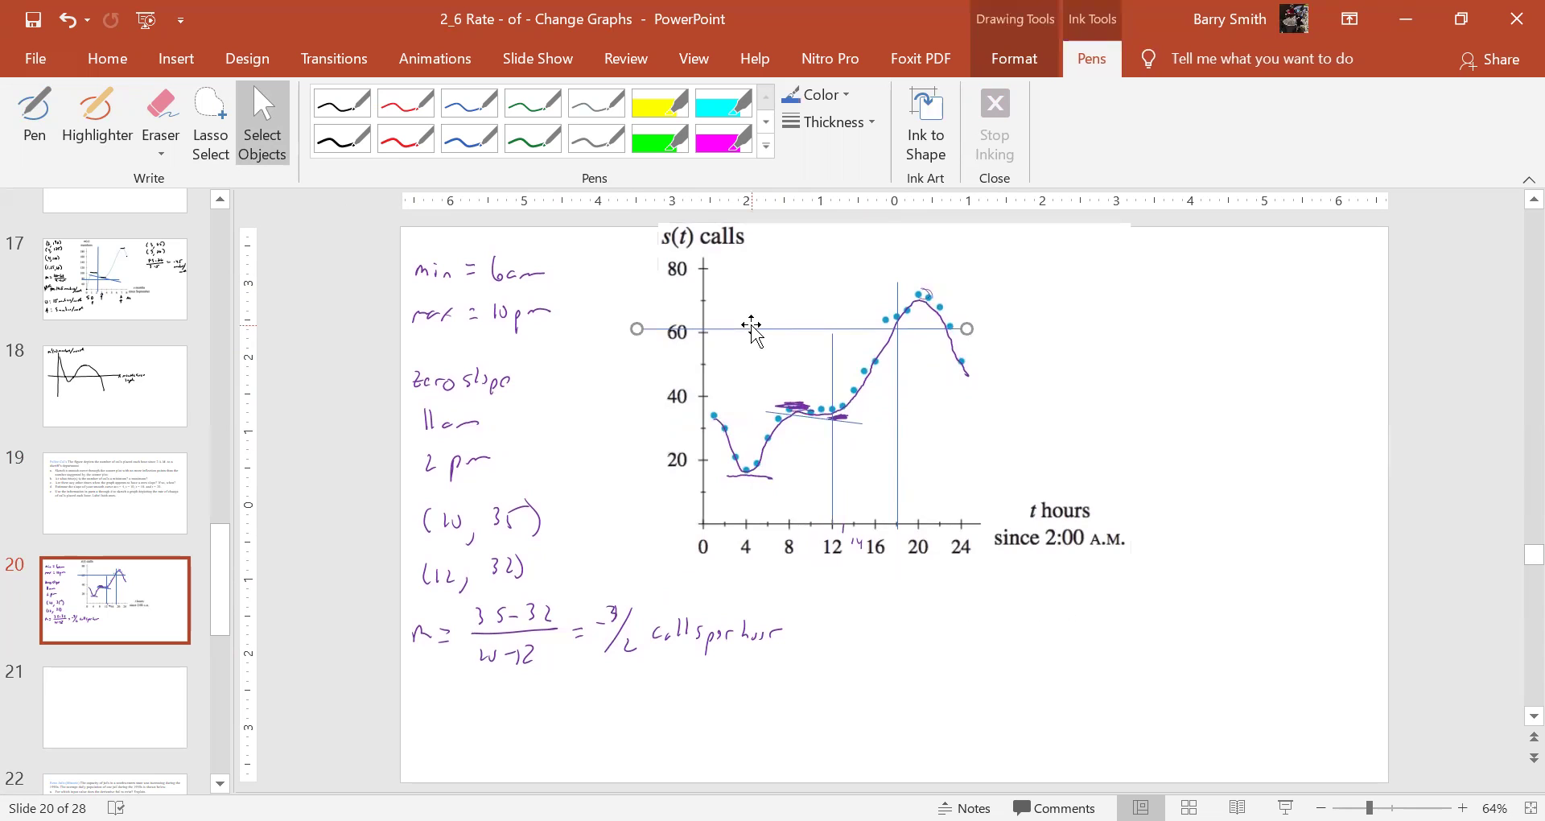
key("Up")
key("Up")
key("Up")
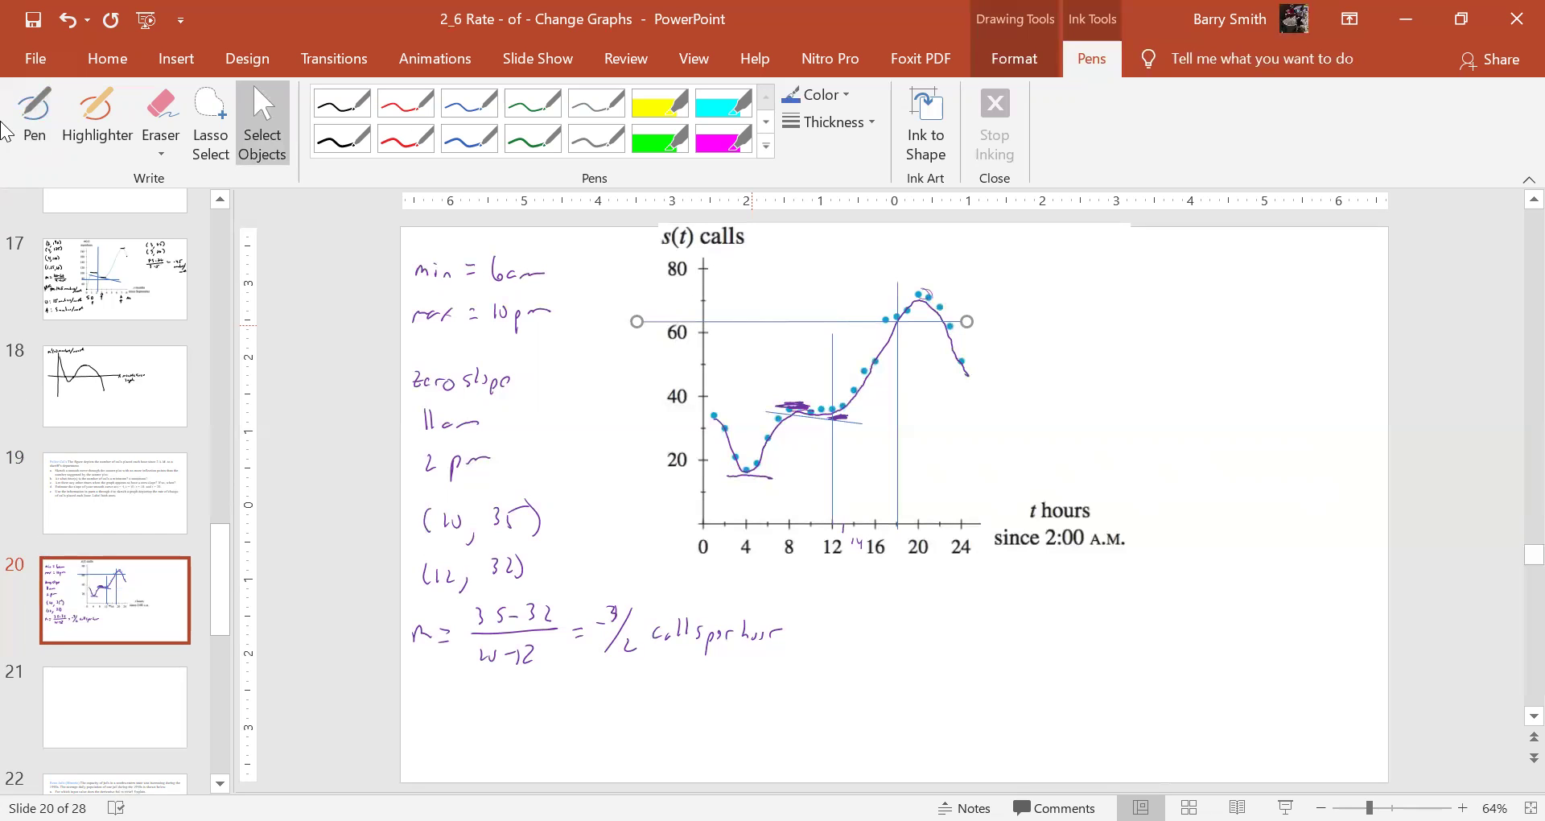
- Handwrite the point (18, 61) on slide 20 with the pen
left_click(33, 120)
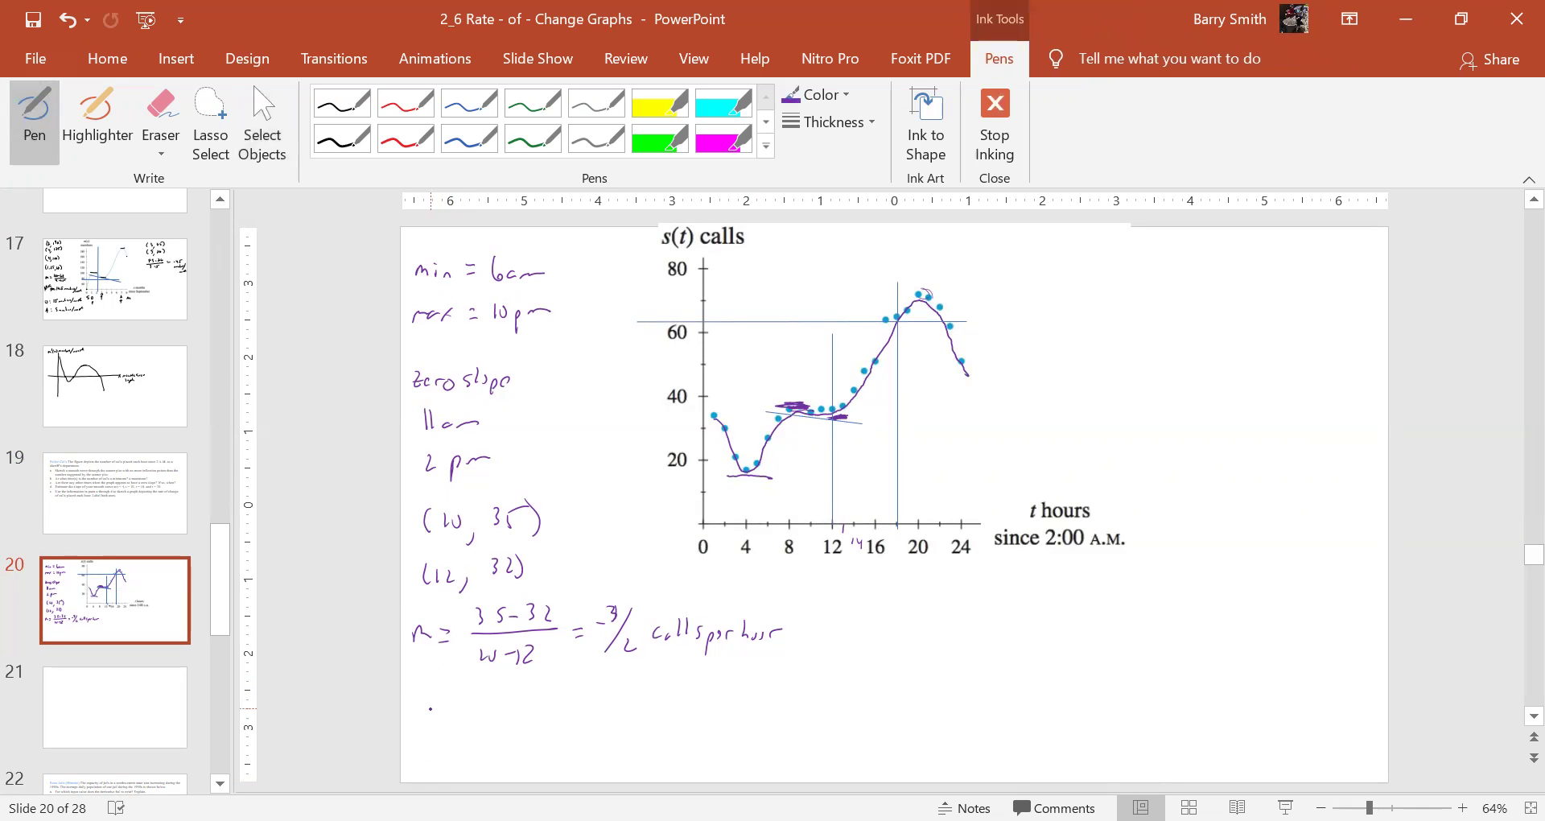
mouse_move(435, 699)
left_mouse_down()
mouse_move(434, 723)
mouse_move(454, 720)
left_mouse_up()
left_click_drag(463, 703, 476, 707)
left_click_drag(483, 713, 481, 733)
mouse_move(504, 703)
left_mouse_down()
mouse_move(498, 716)
mouse_move(511, 703)
left_mouse_up()
left_click_drag(522, 693, 530, 712)
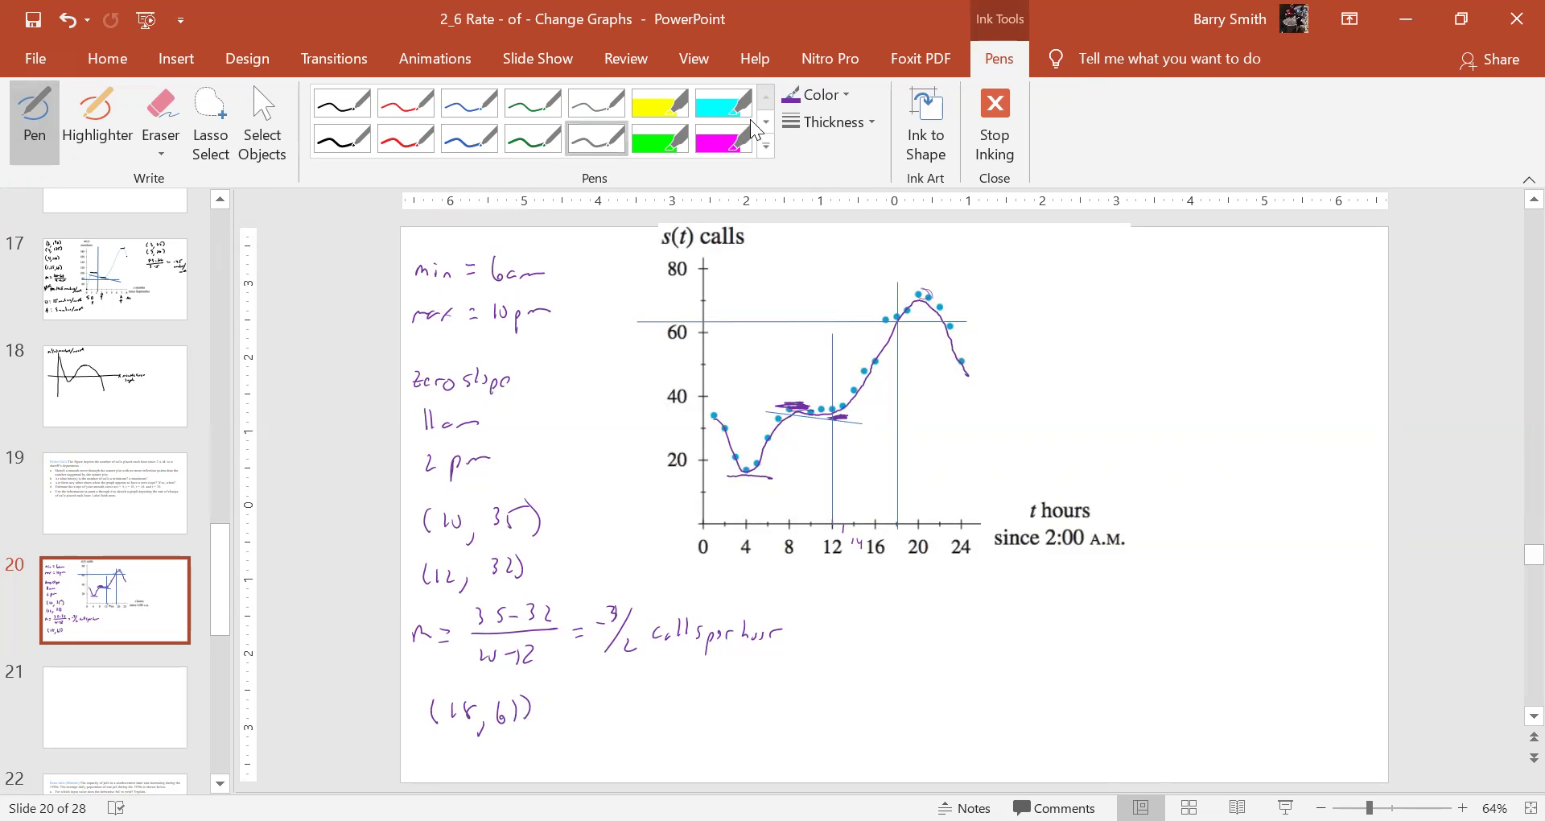
- Reposition the thin tangent line so it runs steeply along the rising curve near t = 18
left_click(994, 120)
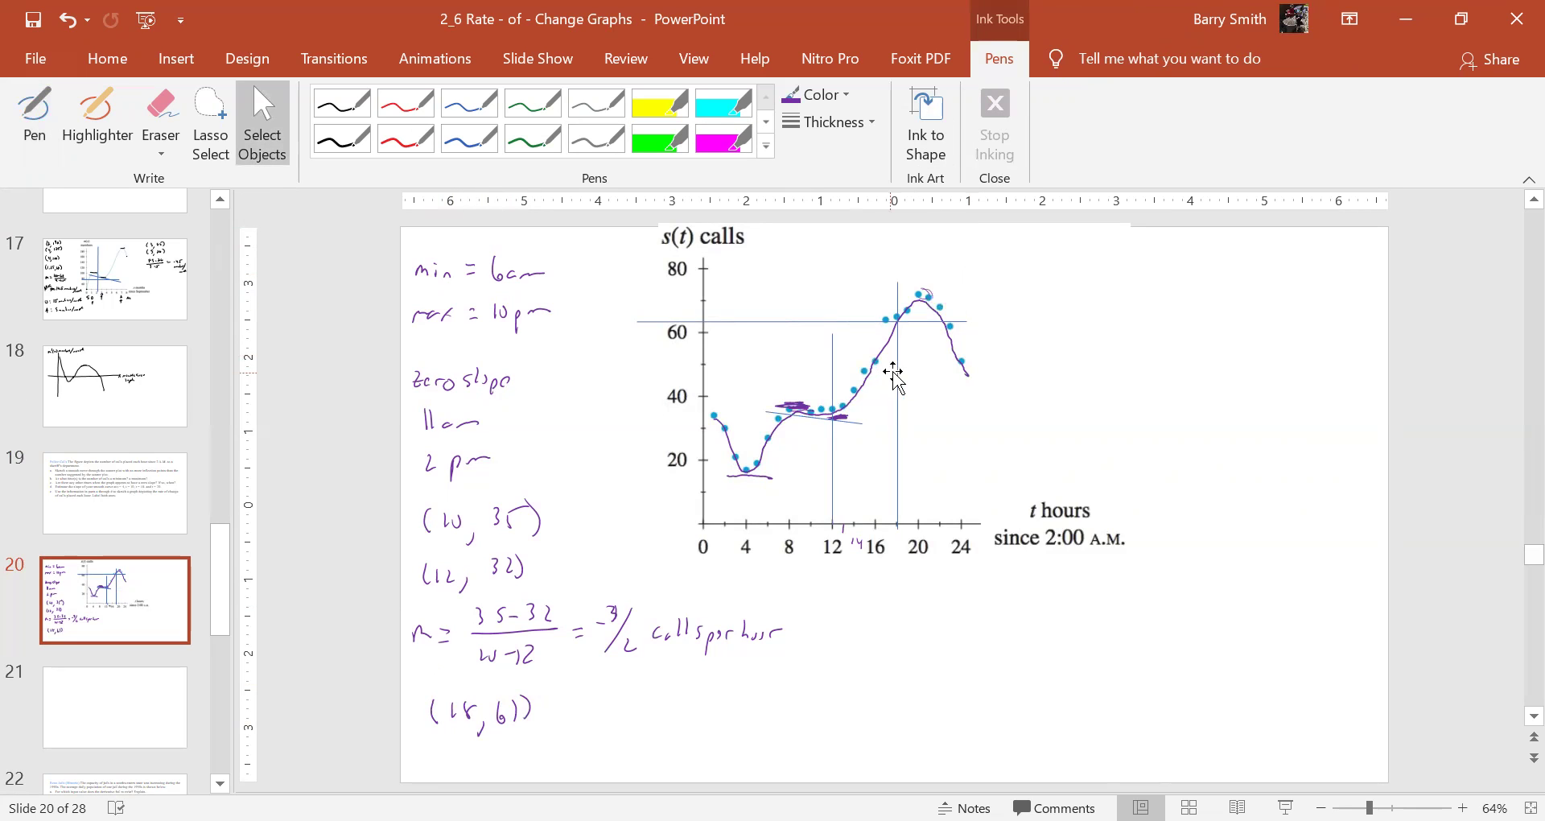
left_click(858, 423)
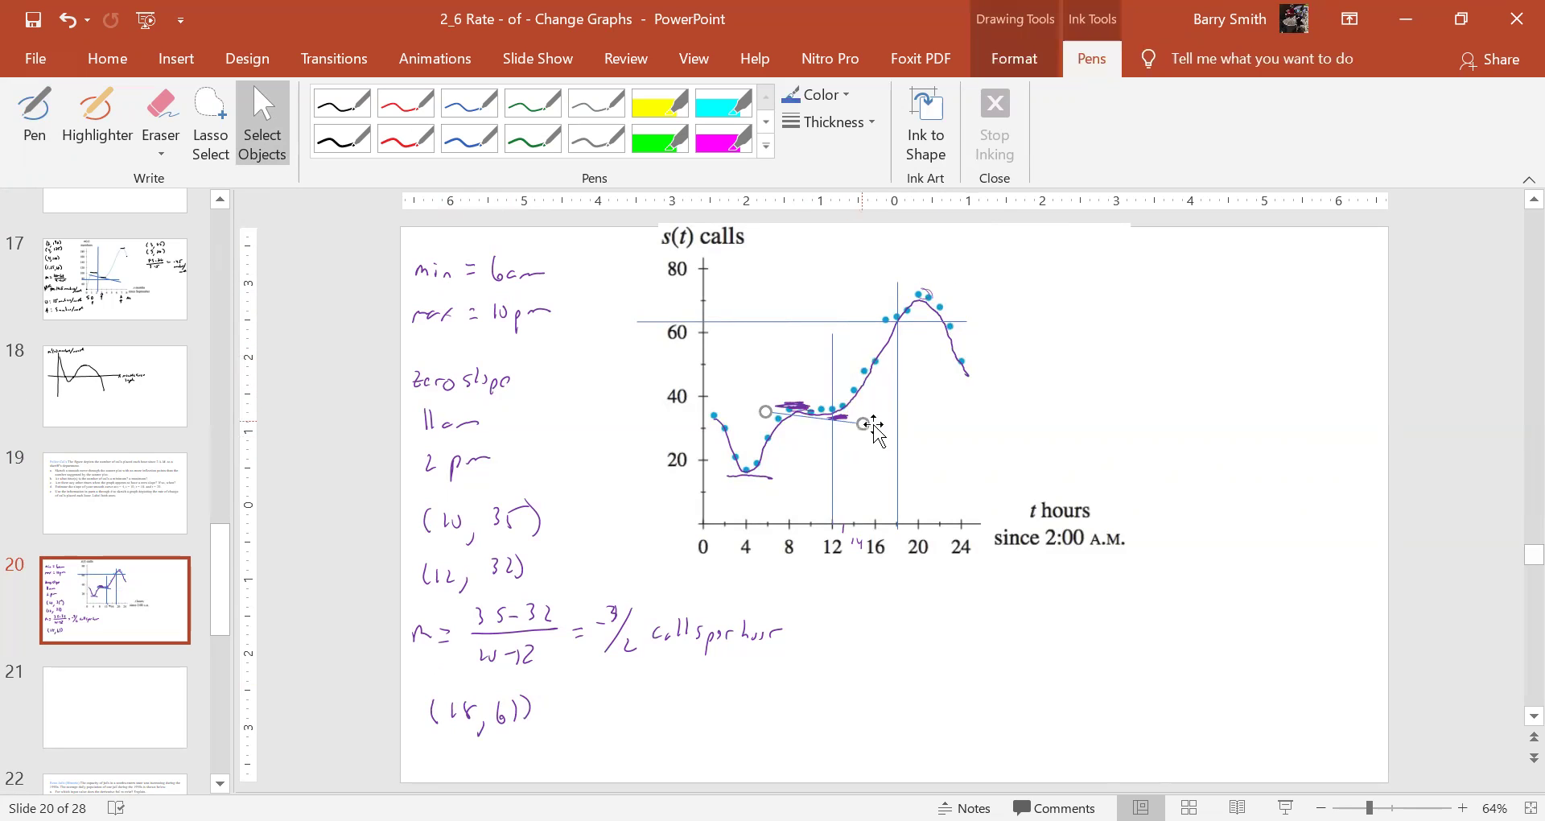
mouse_move(862, 427)
left_mouse_down()
mouse_move(860, 333)
mouse_move(934, 236)
left_mouse_up()
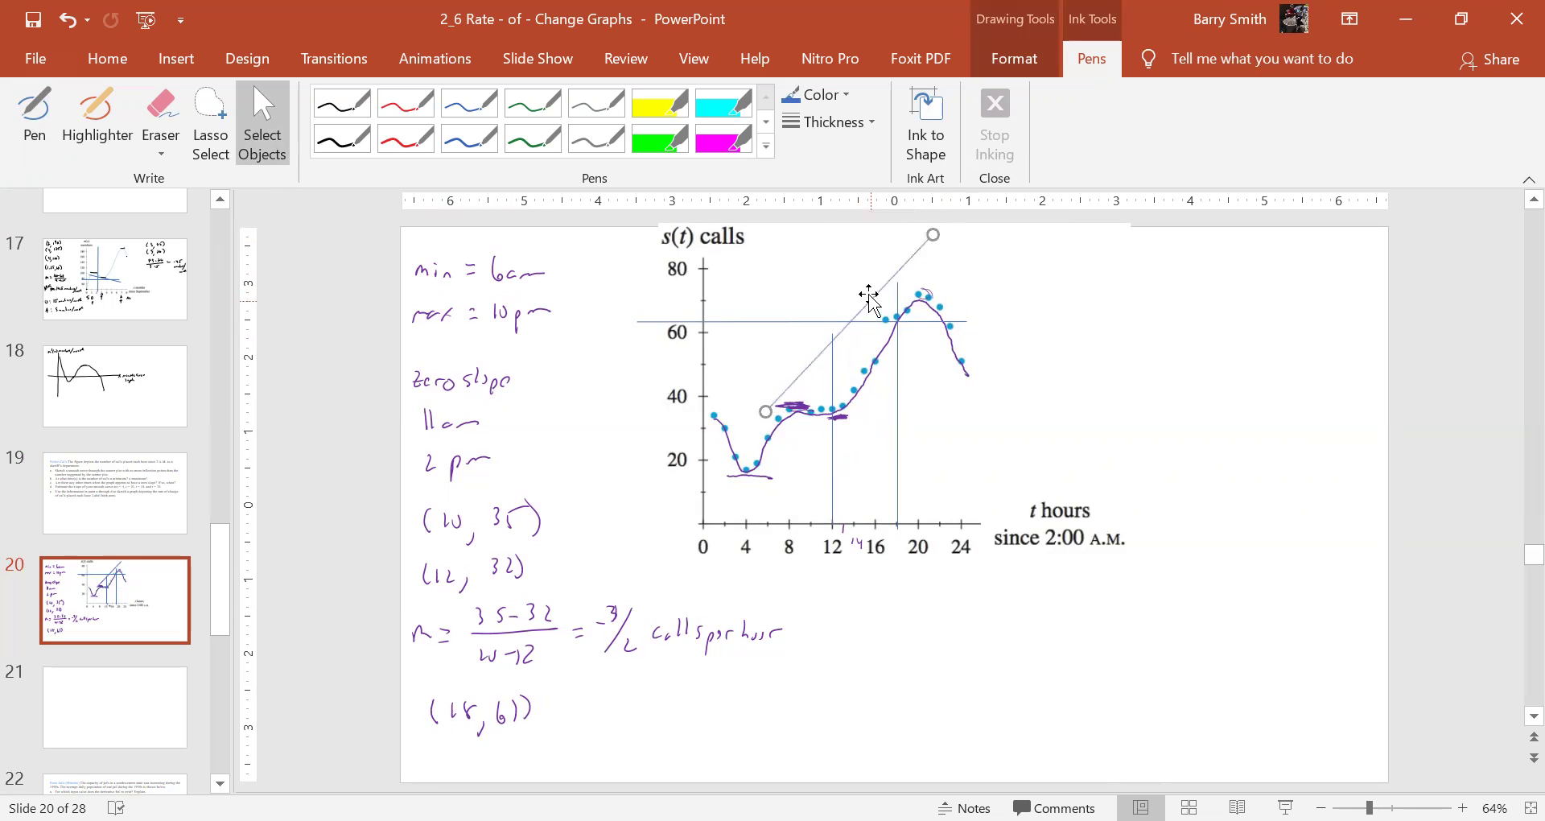
left_click_drag(866, 298, 908, 299)
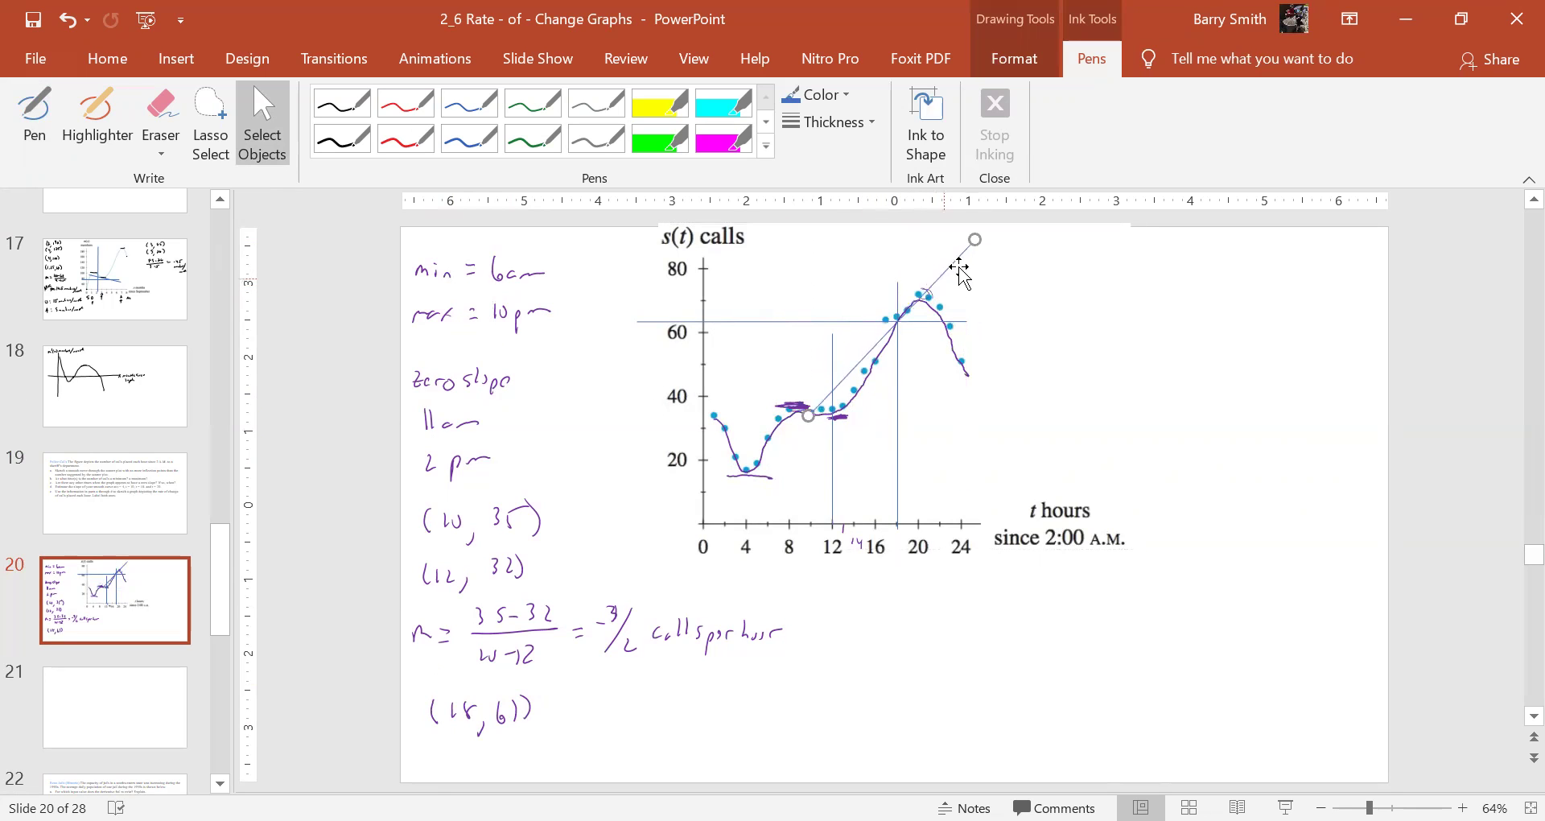
left_click_drag(975, 235, 963, 229)
left_click_drag(811, 412, 814, 423)
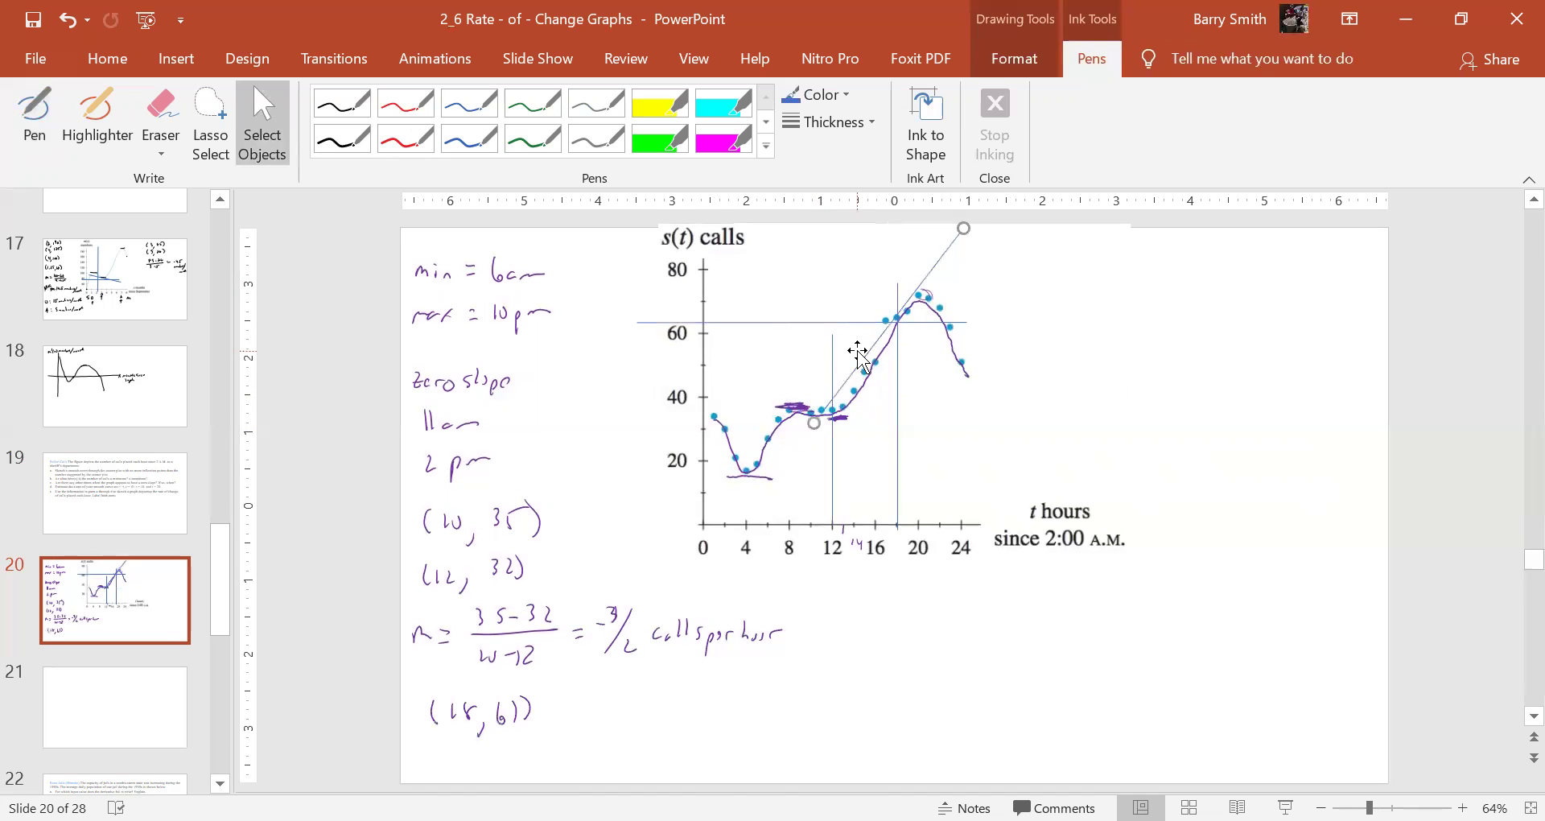
left_click_drag(855, 350, 859, 353)
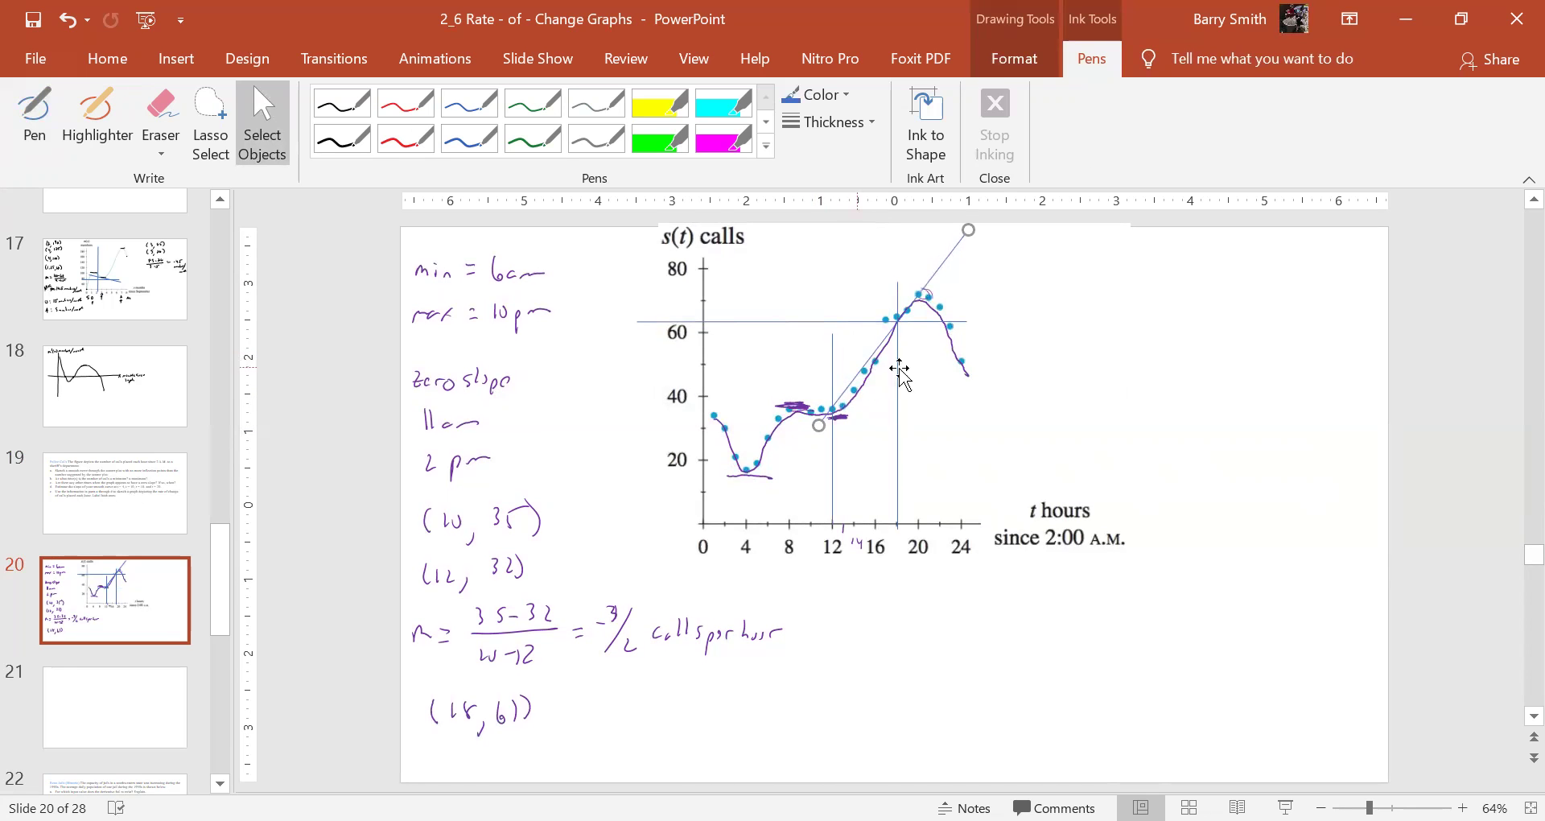
- Lengthen the tangent's lower end and move the guide lines to t = 16 and about 54
key("Escape")
left_click(936, 257)
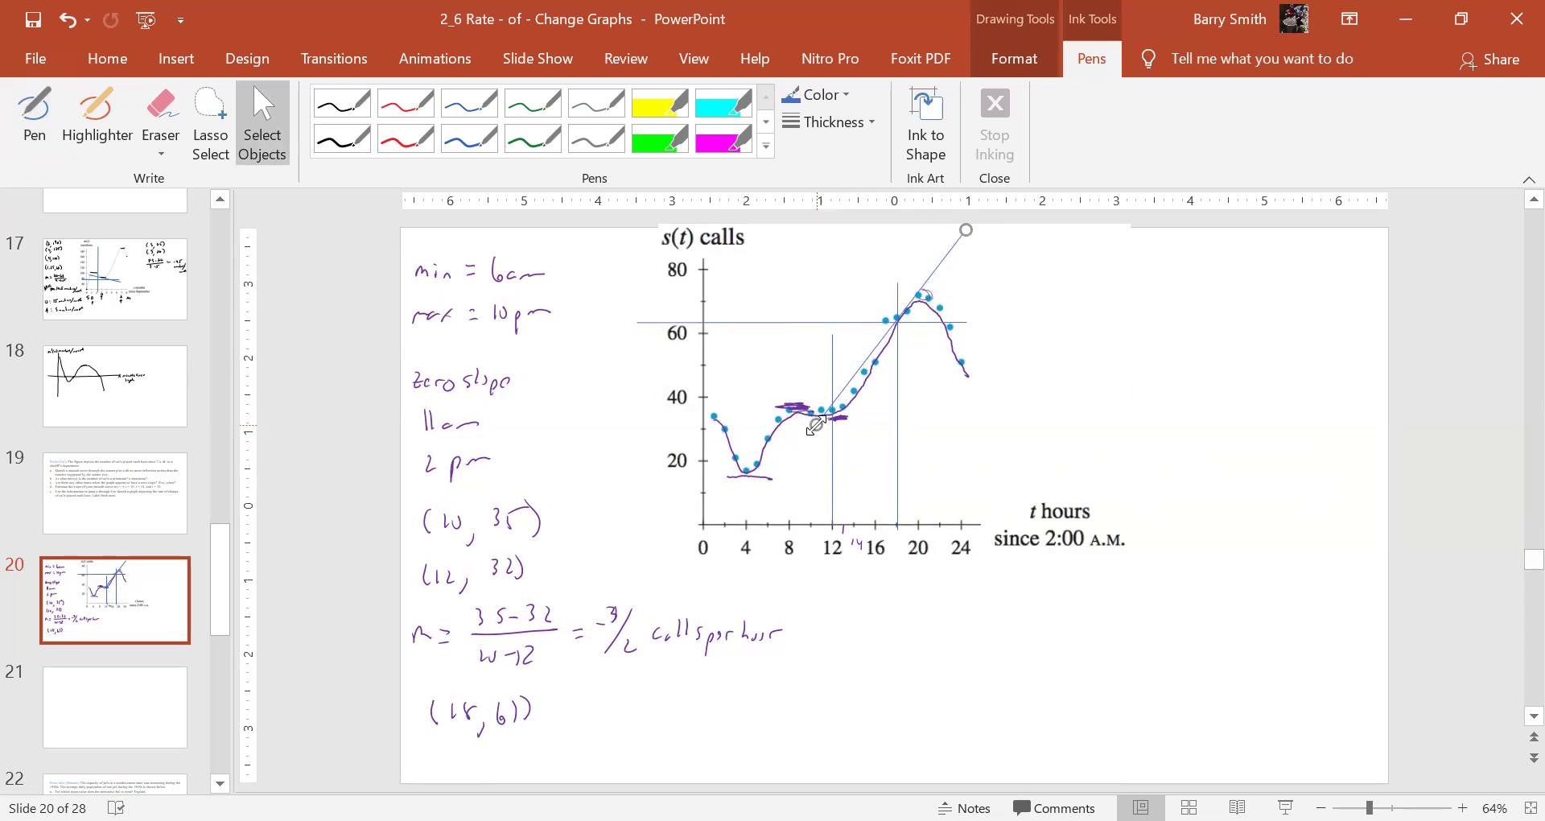
left_click_drag(816, 425, 820, 431)
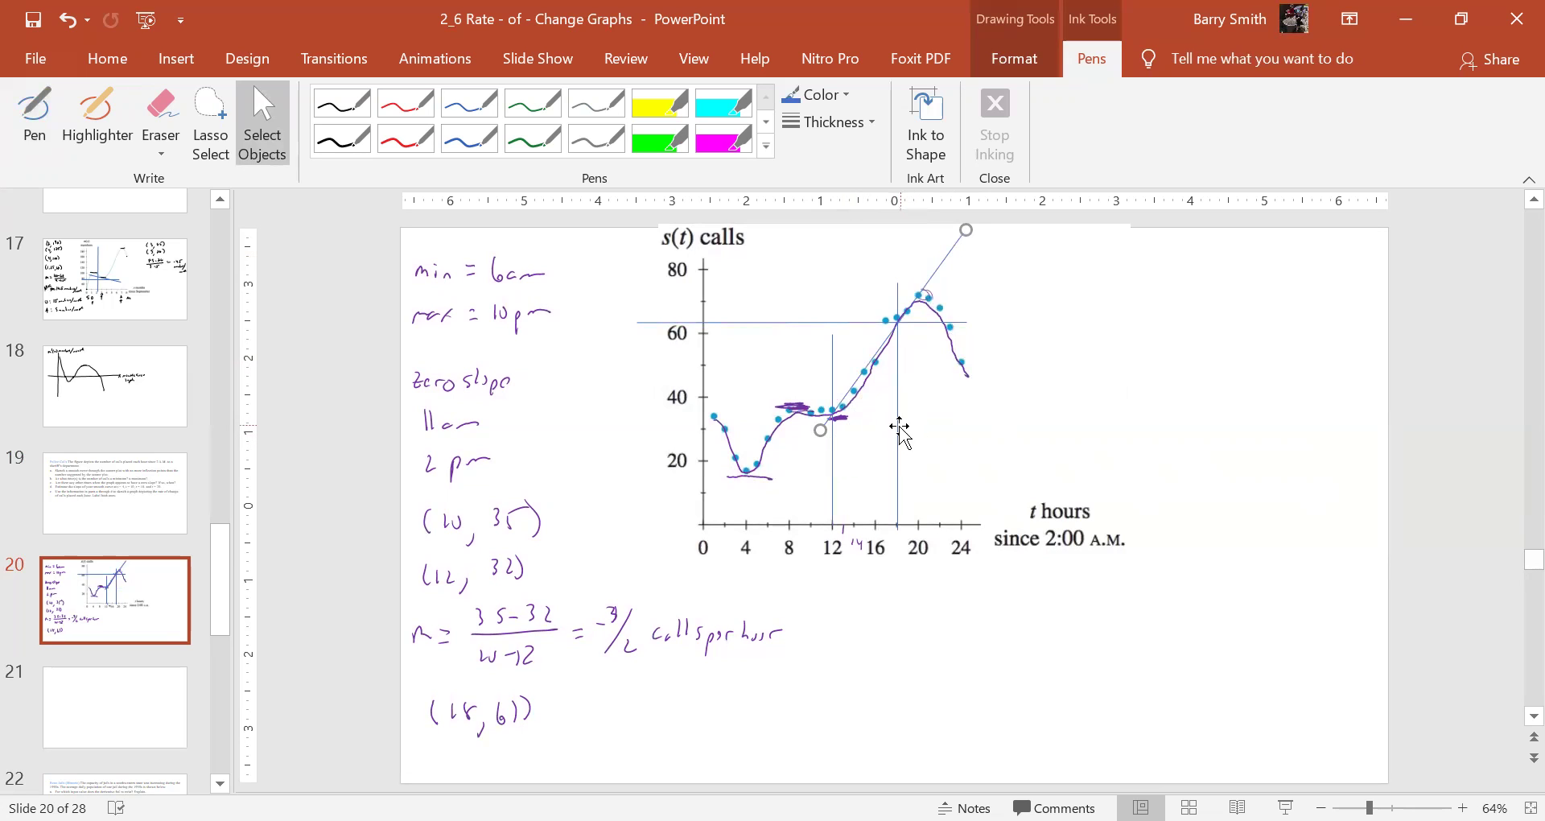
left_click_drag(896, 431, 871, 429)
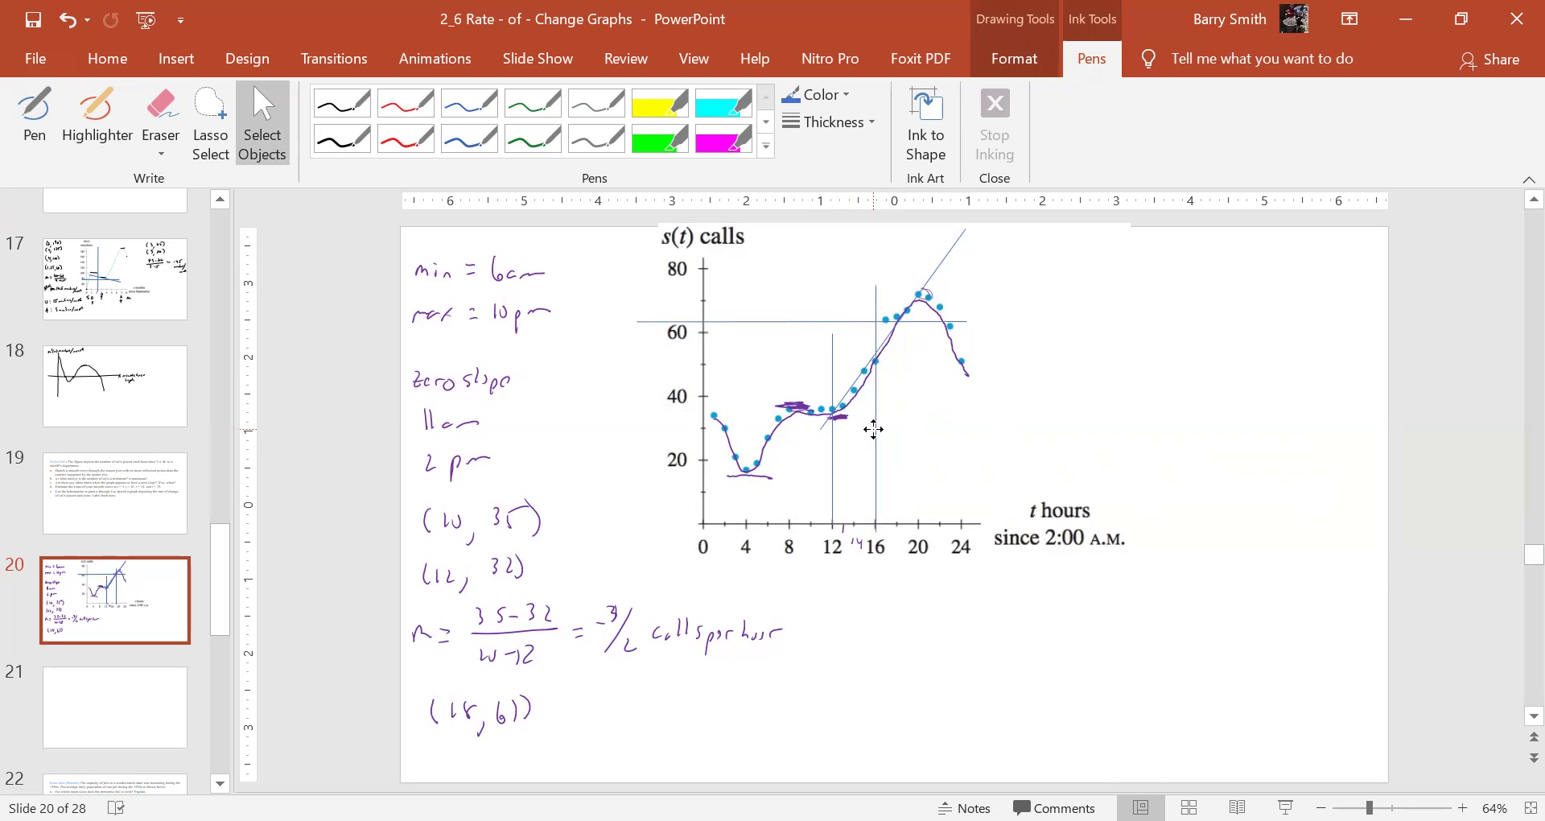
left_click_drag(943, 322, 939, 345)
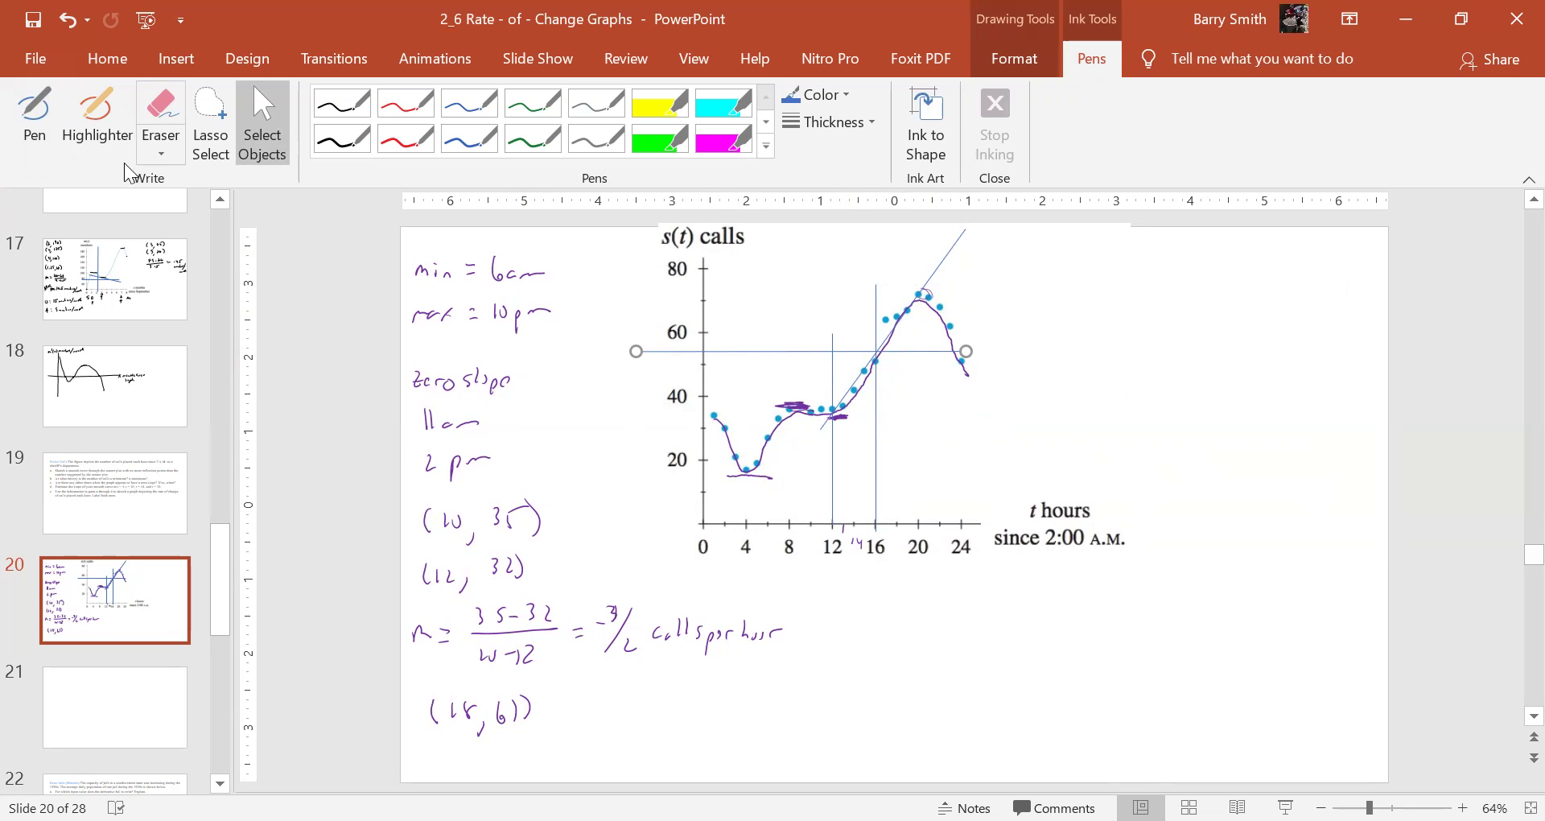
- Handwrite the point (16, 54) below (18, 61)
left_click(42, 117)
left_click_drag(425, 741, 425, 770)
left_click_drag(434, 752, 465, 774)
mouse_move(499, 751)
left_mouse_down()
mouse_move(487, 773)
mouse_move(515, 765)
left_mouse_up()
left_click_drag(522, 748, 527, 761)
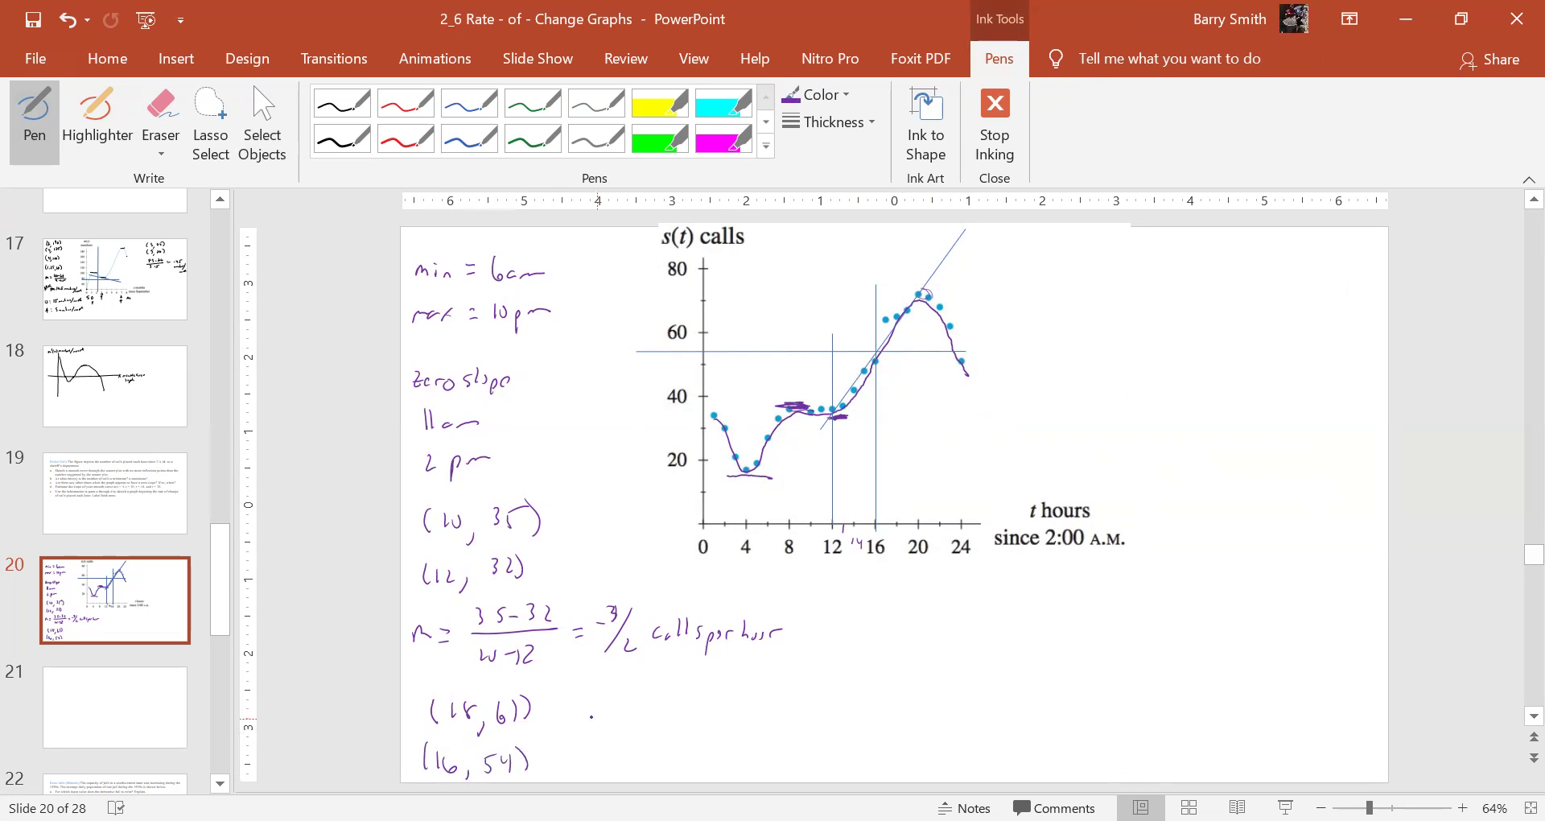
- Write the slope formula m = (61−54)/(18−16) beside the points
left_click_drag(597, 714, 647, 702)
mouse_move(665, 683)
left_mouse_down()
mouse_move(667, 701)
mouse_move(685, 695)
left_mouse_up()
mouse_move(594, 715)
left_mouse_down()
mouse_move(609, 727)
mouse_move(724, 697)
mouse_move(650, 741)
left_mouse_up()
mouse_move(667, 730)
left_mouse_down()
mouse_move(656, 742)
mouse_move(683, 734)
left_mouse_up()
left_click_drag(694, 726, 702, 739)
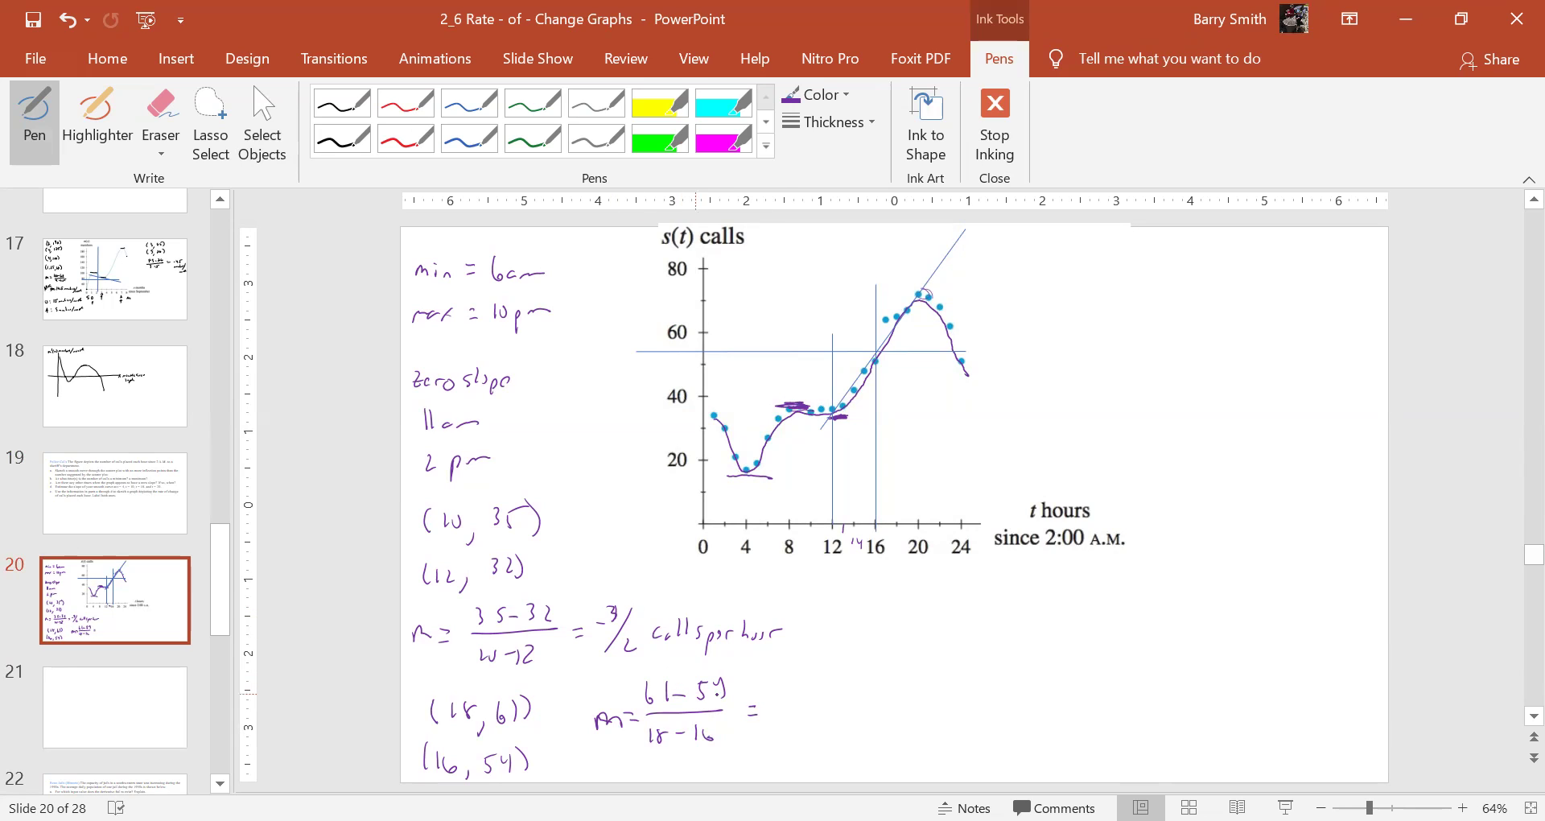
- Finish with = 7/2 calls per hour, then return to slide 19's Police Calls problem
mouse_move(776, 690)
left_mouse_down()
mouse_move(792, 741)
mouse_move(844, 718)
left_mouse_up()
left_click_drag(851, 695, 856, 720)
mouse_move(868, 715)
left_mouse_down()
mouse_move(869, 736)
mouse_move(878, 723)
left_mouse_up()
left_click_drag(887, 724, 917, 722)
left_click_drag(923, 714, 924, 722)
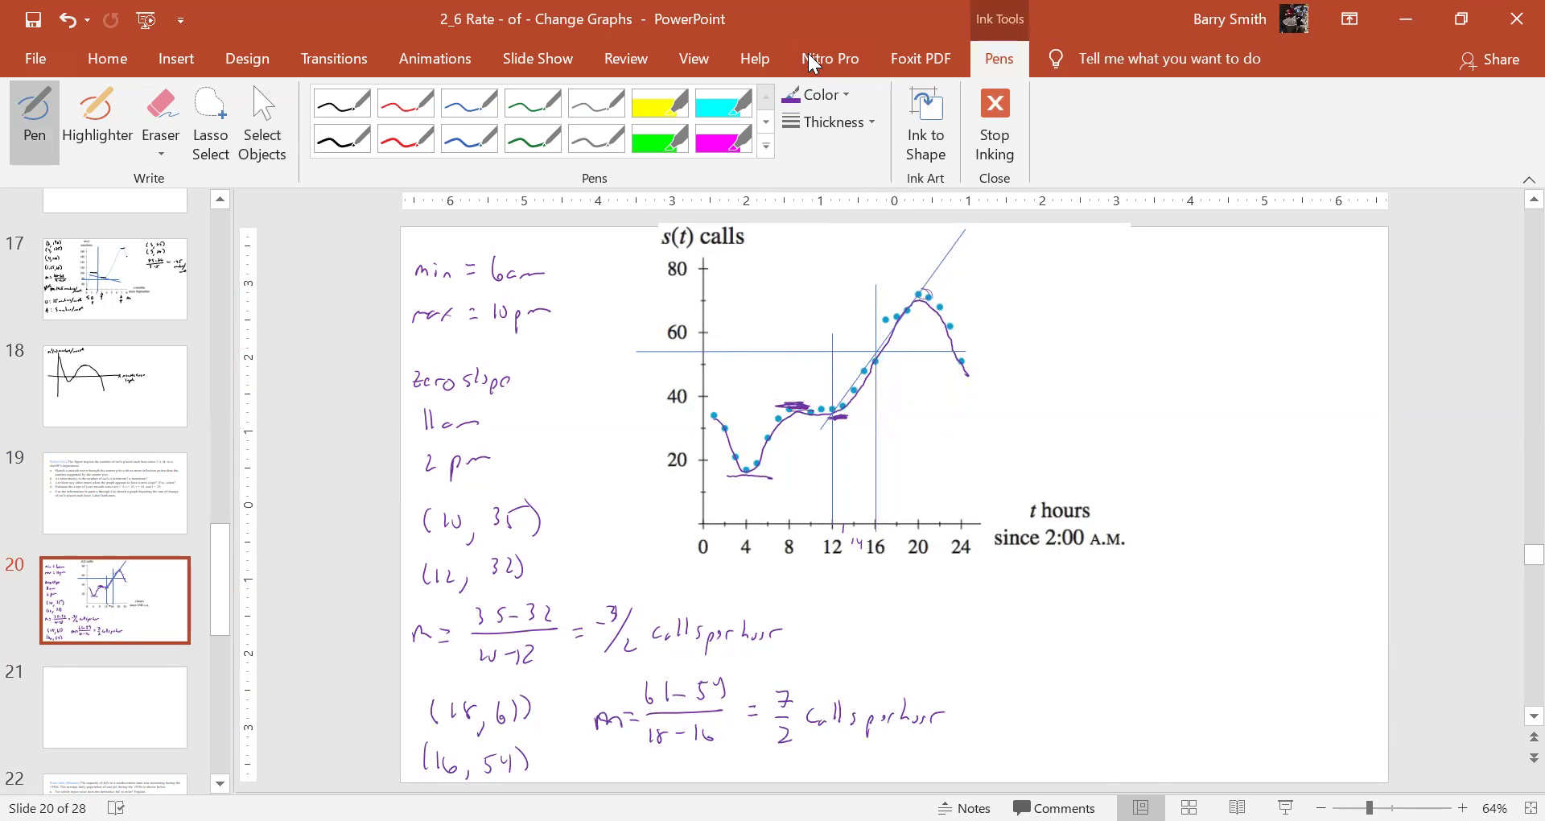
key("Escape")
key("Page_Up")
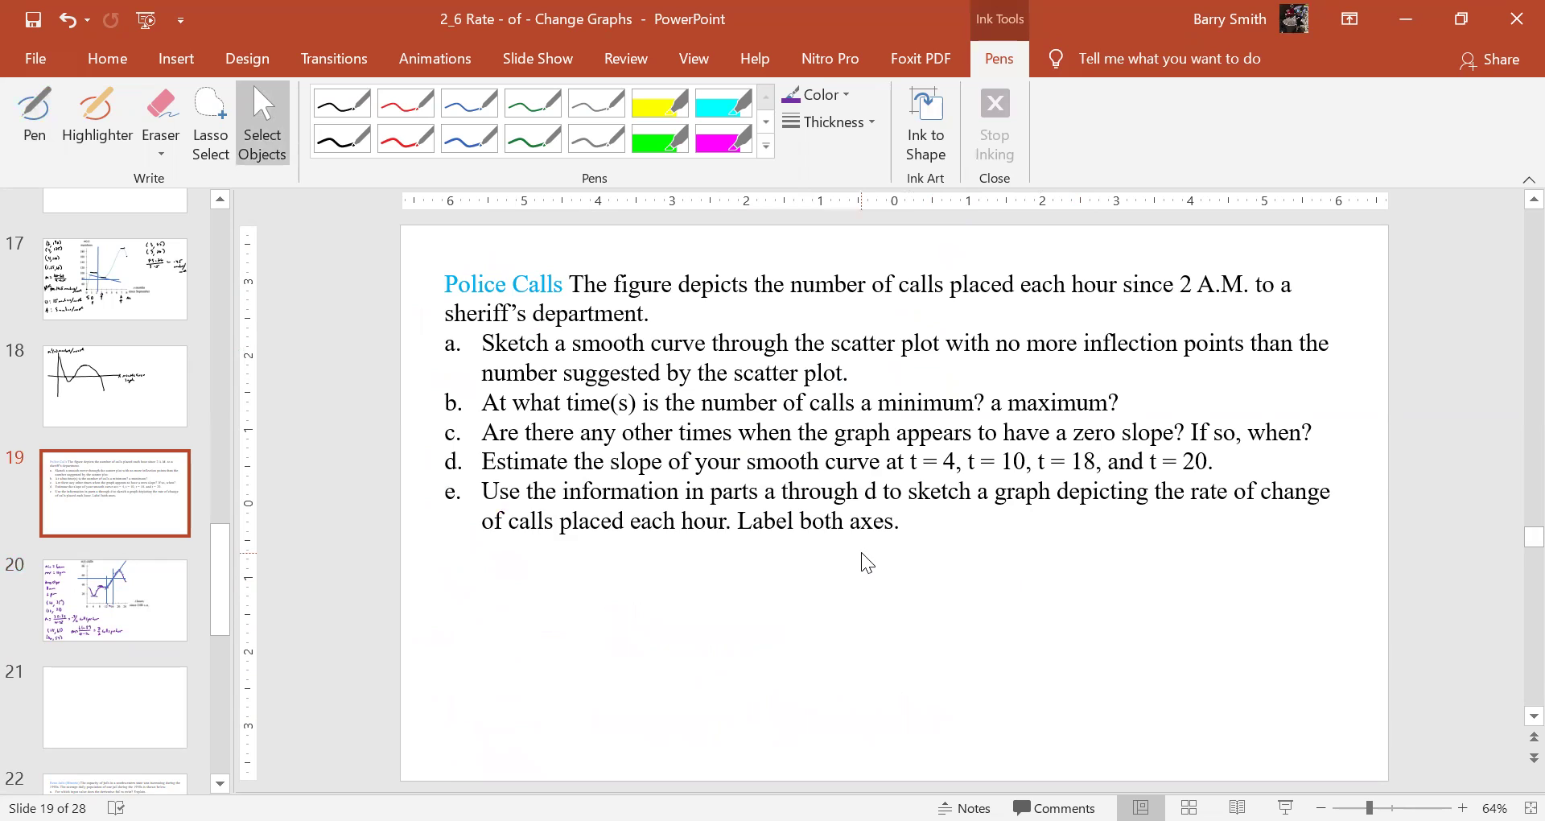
- On slide 20, sketch new axes beside the calls graph and dot two zero-slope points on the horizontal axis
key("Page_Down")
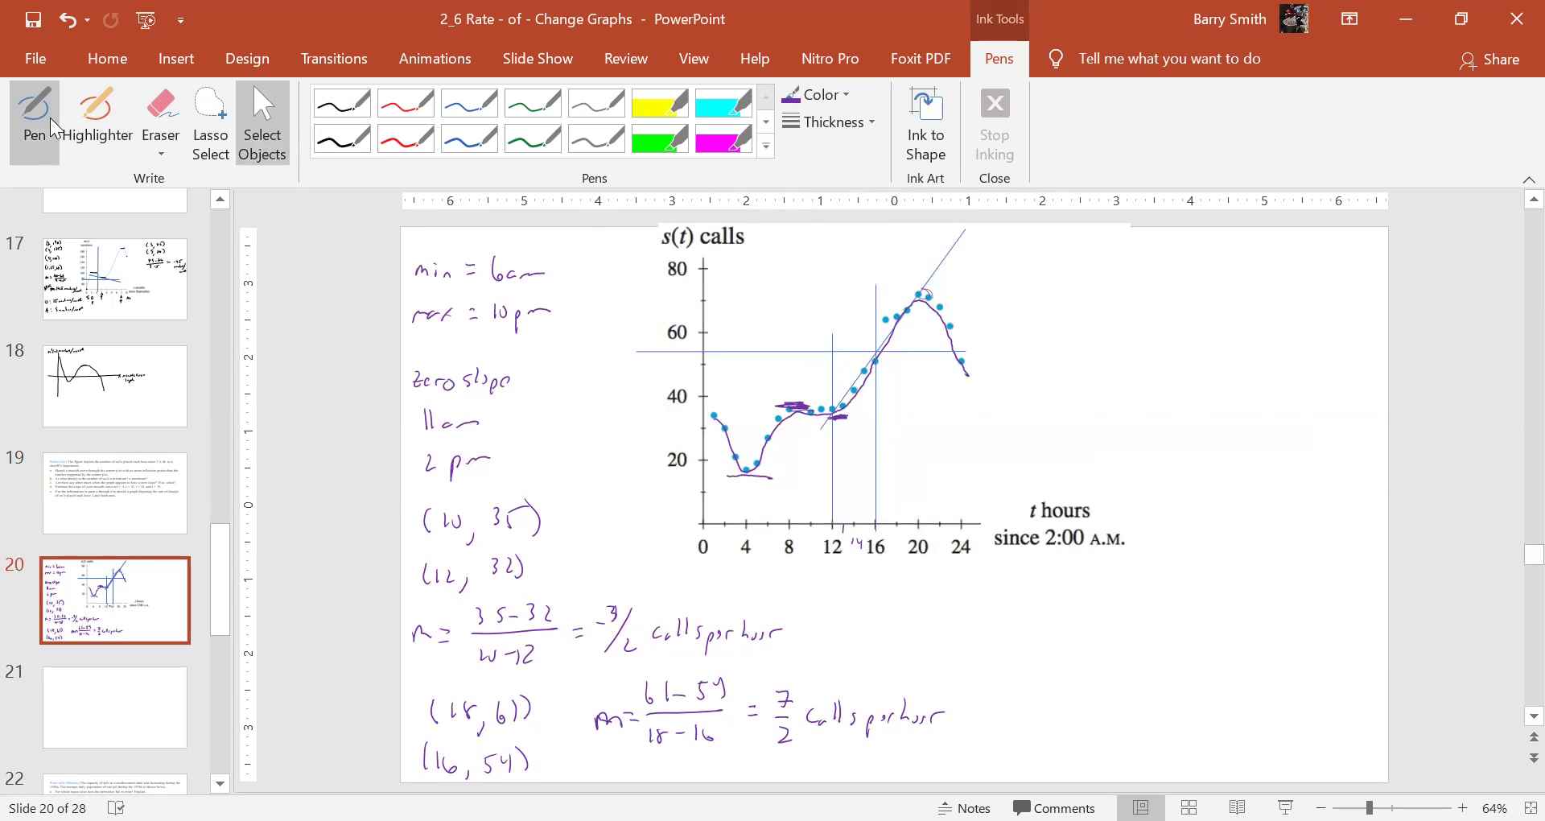
left_click(45, 119)
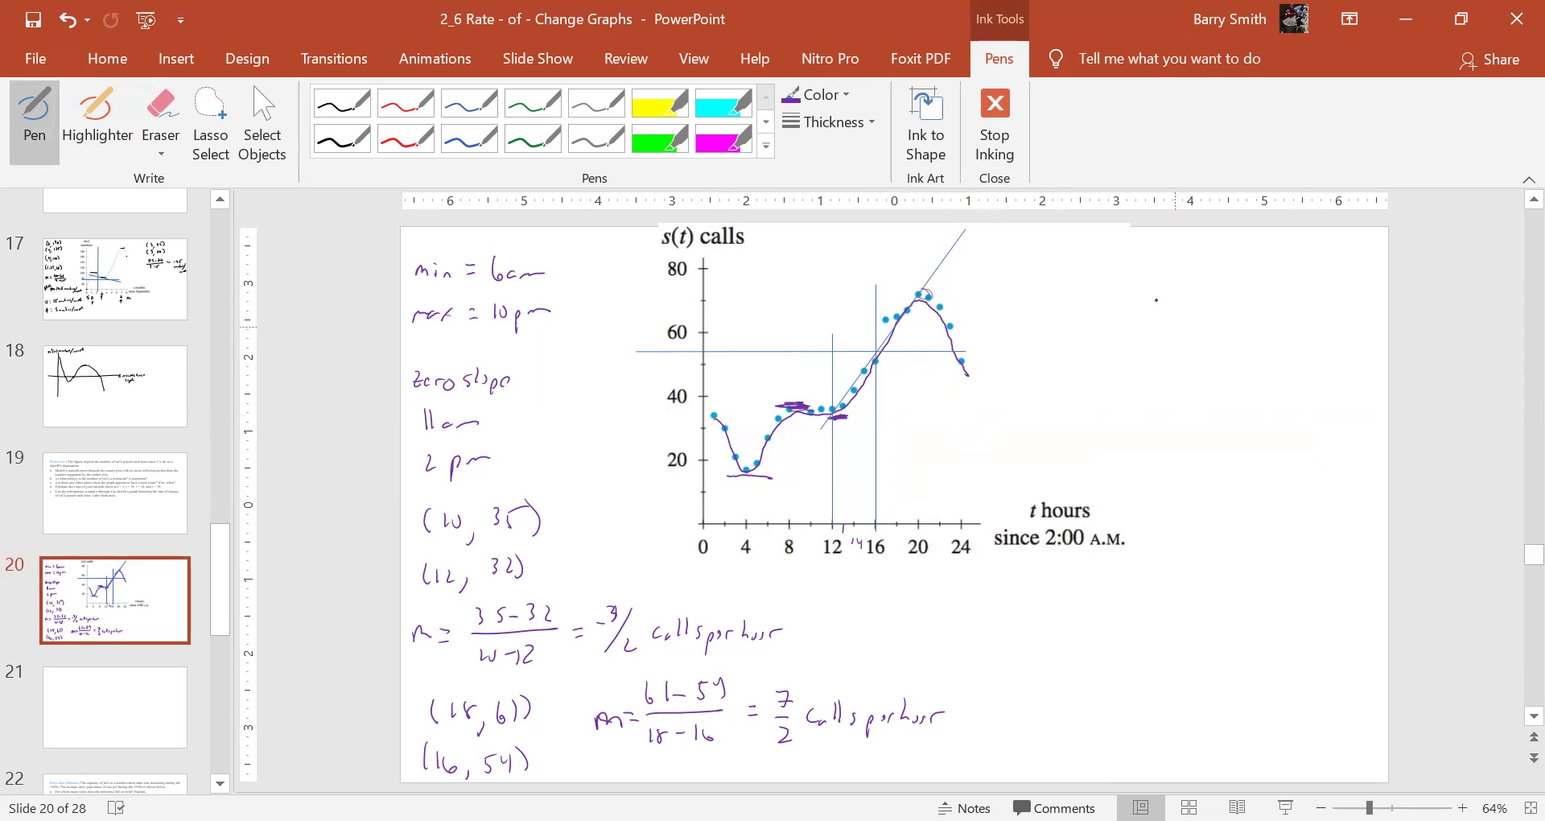
left_click_drag(1110, 247, 1111, 485)
left_click_drag(1087, 370, 1384, 370)
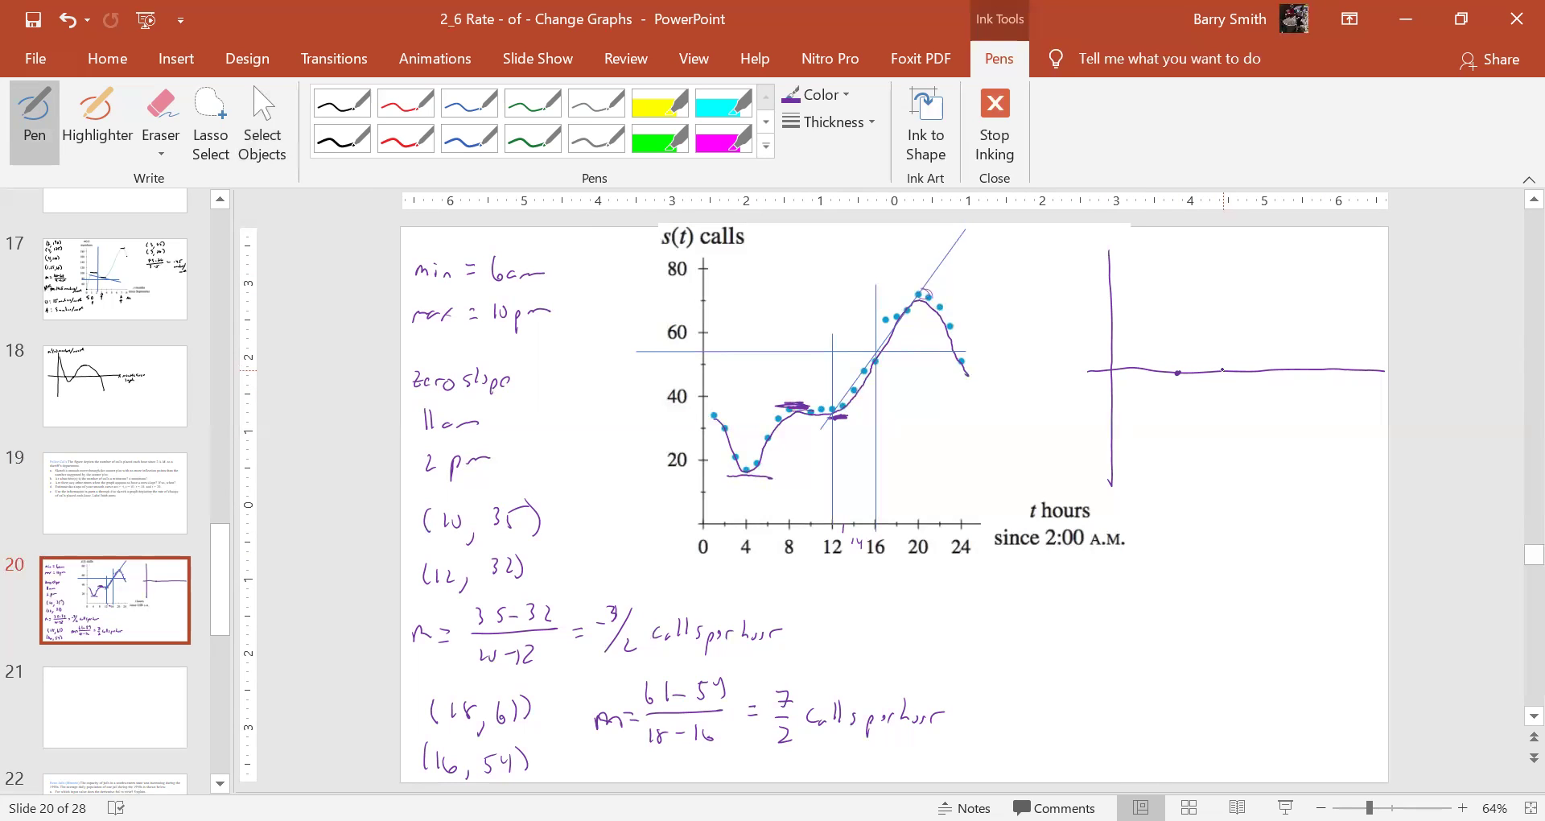
left_click(1219, 372)
key("ctrl+z")
left_click(1215, 371)
left_click(1352, 370)
- Sketch the rate-of-change curve crossing the axis at the marked zero points
left_click_drag(1165, 391, 1177, 373)
left_click_drag(1176, 374, 1207, 355)
left_click_drag(1215, 372, 1253, 372)
left_click_drag(1297, 342, 1352, 370)
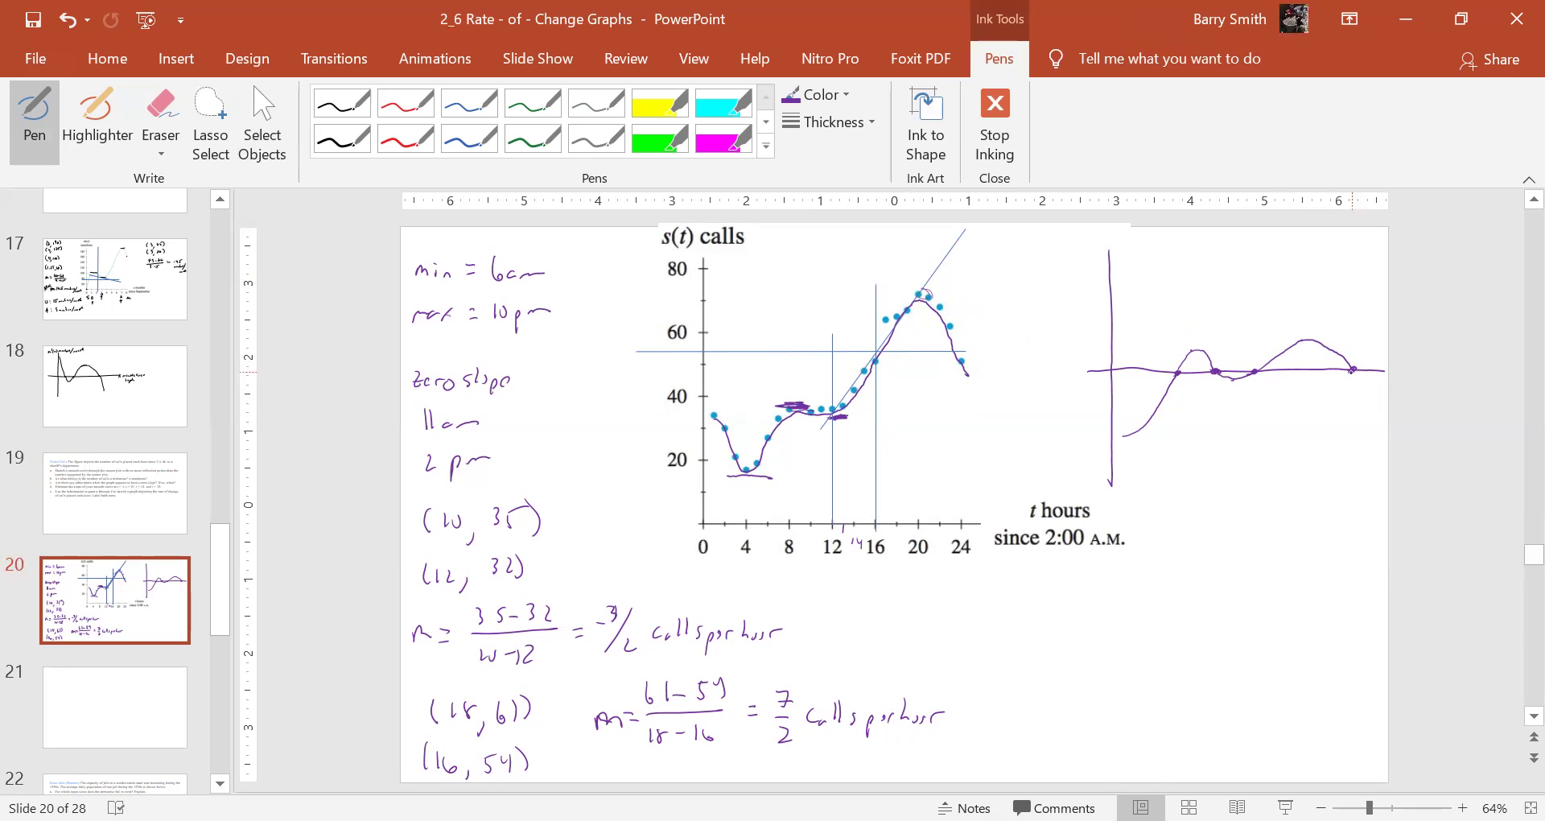
left_click_drag(1352, 371, 1378, 448)
- Label the new vertical axis with the function name and calls/hr units
left_click_drag(1083, 256, 1103, 250)
left_click_drag(1103, 243, 1086, 288)
left_click_drag(1097, 280, 1124, 284)
mouse_move(1136, 269)
left_mouse_down()
mouse_move(1162, 281)
mouse_move(1180, 263)
left_mouse_up()
- Mark an X above the last axis crossing with a short "missing zero" note
left_click_drag(1363, 337, 1370, 350)
mouse_move(1370, 337)
left_mouse_down()
mouse_move(1361, 351)
mouse_move(1338, 323)
mouse_move(1364, 306)
left_mouse_up()
mouse_move(1366, 319)
left_mouse_down()
mouse_move(1378, 303)
mouse_move(1383, 322)
left_mouse_up()
left_click(1382, 299)
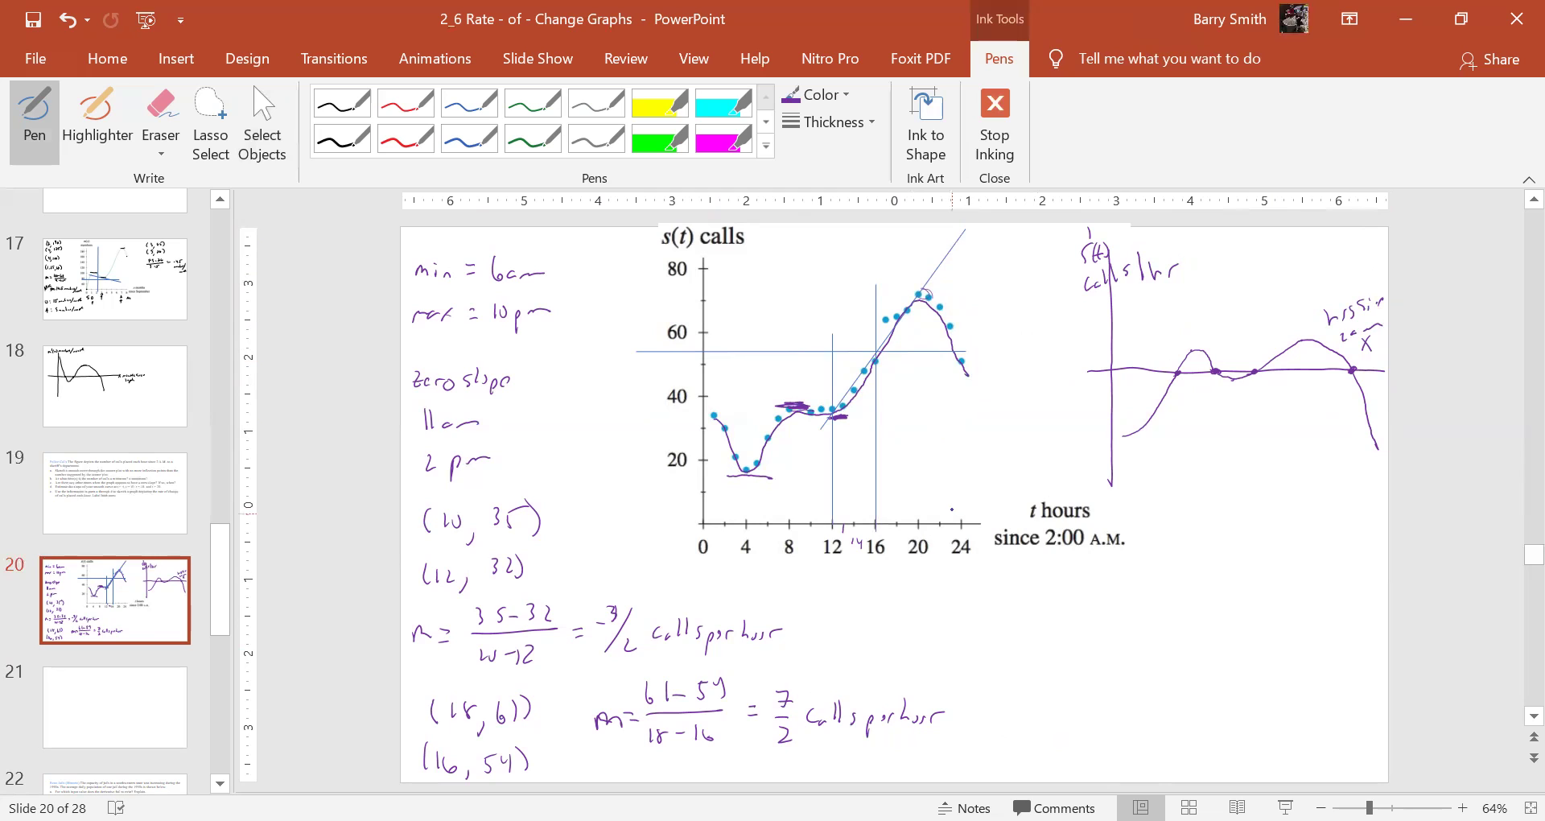
- Advance to slide 22's Reno Jails inmate-population problem
left_click(933, 112)
key("Escape")
key("Page_Down")
key("Page_Down")
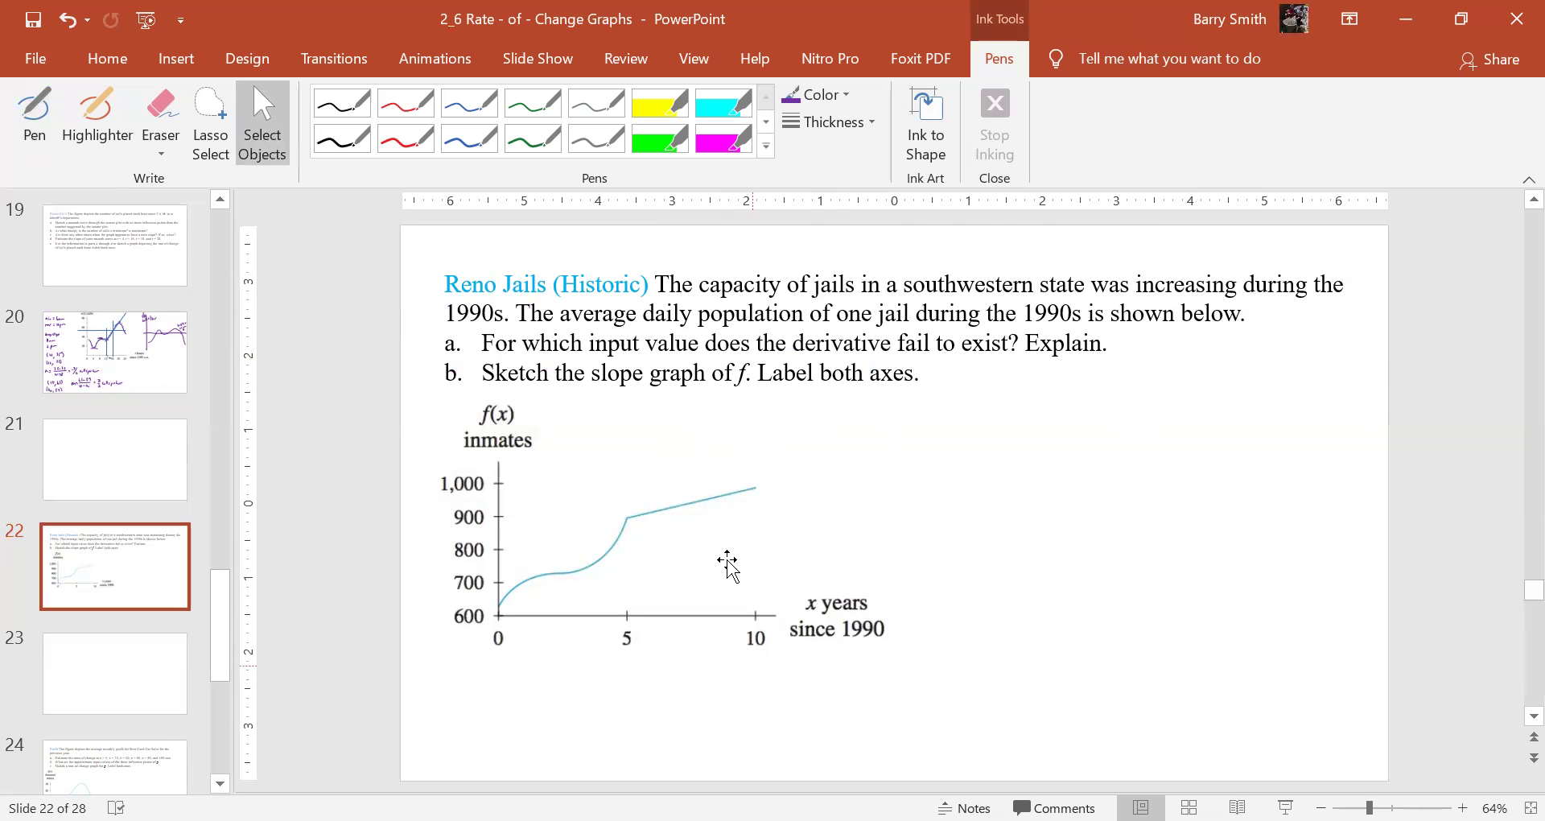
- Circle the corner at x = 5 and begin the note "Fails at x = 5"
left_click(33, 133)
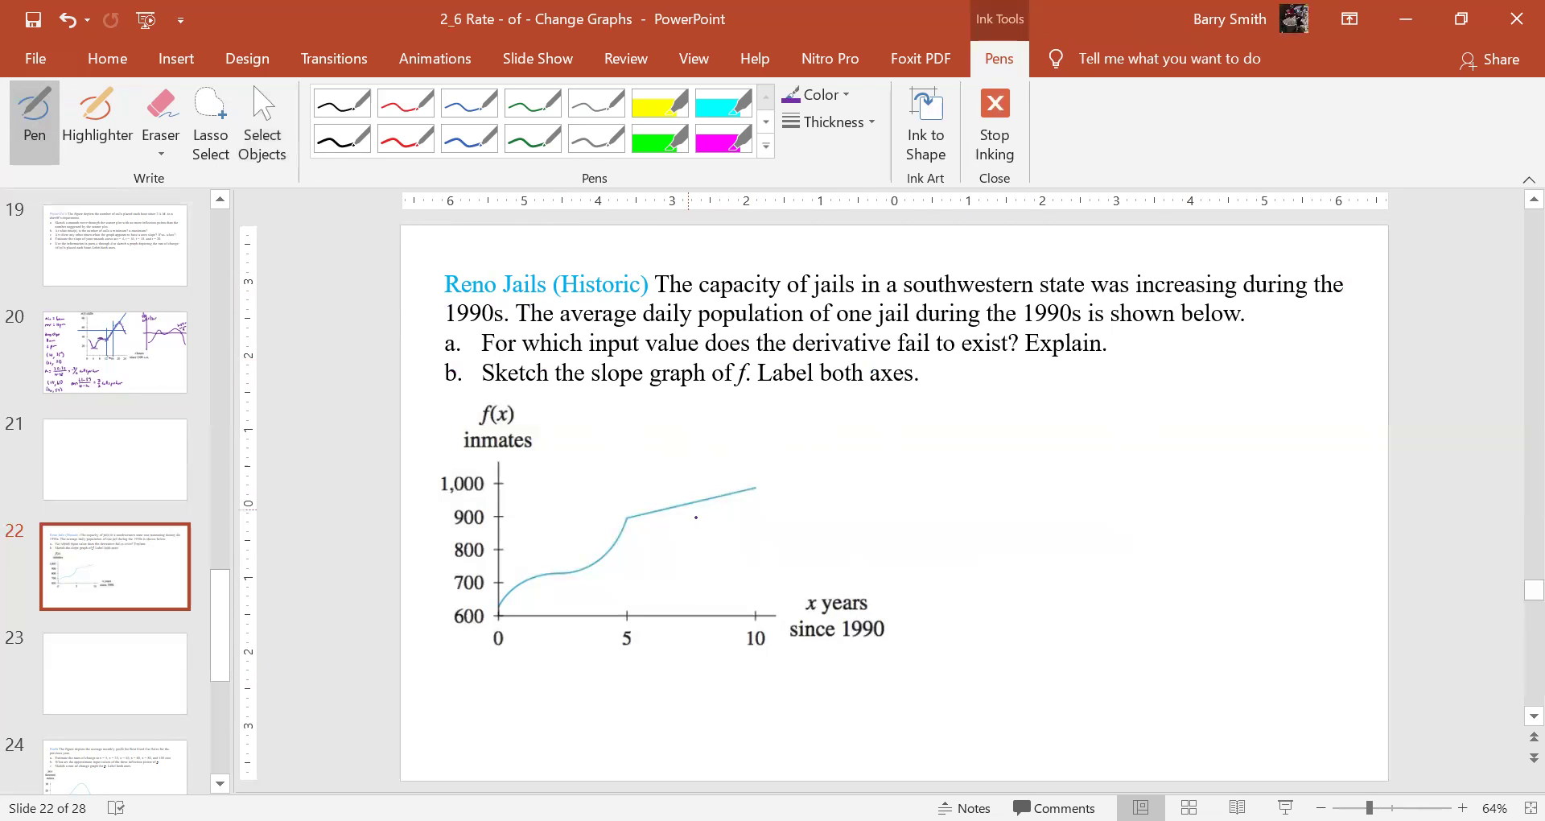
mouse_move(630, 509)
left_mouse_down()
mouse_move(617, 525)
mouse_move(637, 511)
left_mouse_up()
mouse_move(885, 415)
left_mouse_down()
mouse_move(886, 441)
mouse_move(901, 414)
left_mouse_up()
left_click_drag(887, 433, 916, 440)
left_click(914, 411)
mouse_move(928, 414)
left_mouse_down()
mouse_move(929, 439)
mouse_move(986, 439)
left_mouse_up()
left_click_drag(977, 431, 1017, 443)
left_click_drag(1017, 433, 1006, 444)
left_click_drag(1032, 431, 1044, 437)
mouse_move(1078, 418)
left_mouse_down()
mouse_move(1070, 436)
mouse_move(1109, 436)
left_mouse_up()
- Continue the note with "due to the sharp corner."
left_click_drag(1128, 426, 1159, 427)
mouse_move(1179, 409)
left_mouse_down()
mouse_move(1177, 432)
mouse_move(1226, 439)
left_mouse_up()
left_click(1204, 427)
left_click_drag(1219, 429, 1235, 428)
mouse_move(1239, 414)
left_mouse_down()
mouse_move(1244, 436)
mouse_move(1301, 430)
left_mouse_up()
left_click_drag(1302, 427, 1316, 424)
left_click_drag(1321, 427, 1325, 437)
left_click_drag(1015, 468, 1015, 481)
left_click_drag(1025, 474, 1067, 477)
left_click_drag(1072, 476, 1093, 474)
left_click_drag(1106, 478, 1110, 474)
left_click(1116, 464)
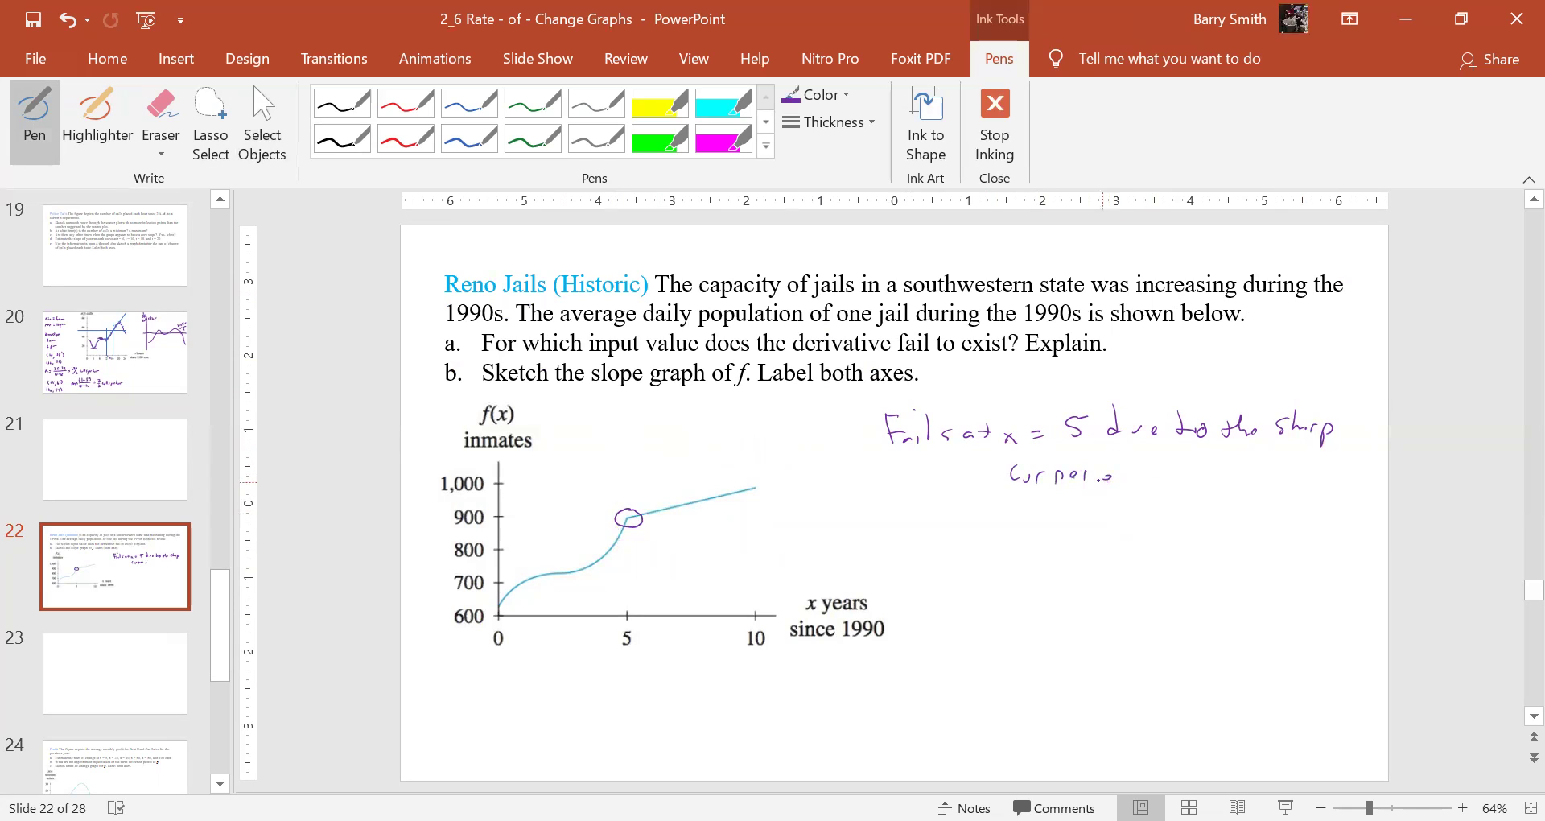
- Add "Slope on one side ≠ slope on other side" beneath the explanation
left_click_drag(1141, 456, 1162, 487)
left_click_drag(1169, 472, 1239, 472)
left_click_drag(1247, 473, 1325, 458)
left_click(1285, 460)
left_click(1285, 467)
left_click_drag(1341, 463, 1358, 468)
left_click_drag(1351, 450, 1344, 479)
mouse_move(1023, 500)
left_mouse_down()
mouse_move(1010, 517)
mouse_move(1032, 516)
left_mouse_up()
left_click_drag(1037, 510, 1049, 528)
left_click_drag(1057, 515, 1099, 517)
left_click_drag(1122, 511, 1140, 502)
left_click_drag(1129, 507, 1156, 514)
left_click_drag(1157, 508, 1226, 510)
left_click_drag(1232, 507, 1239, 506)
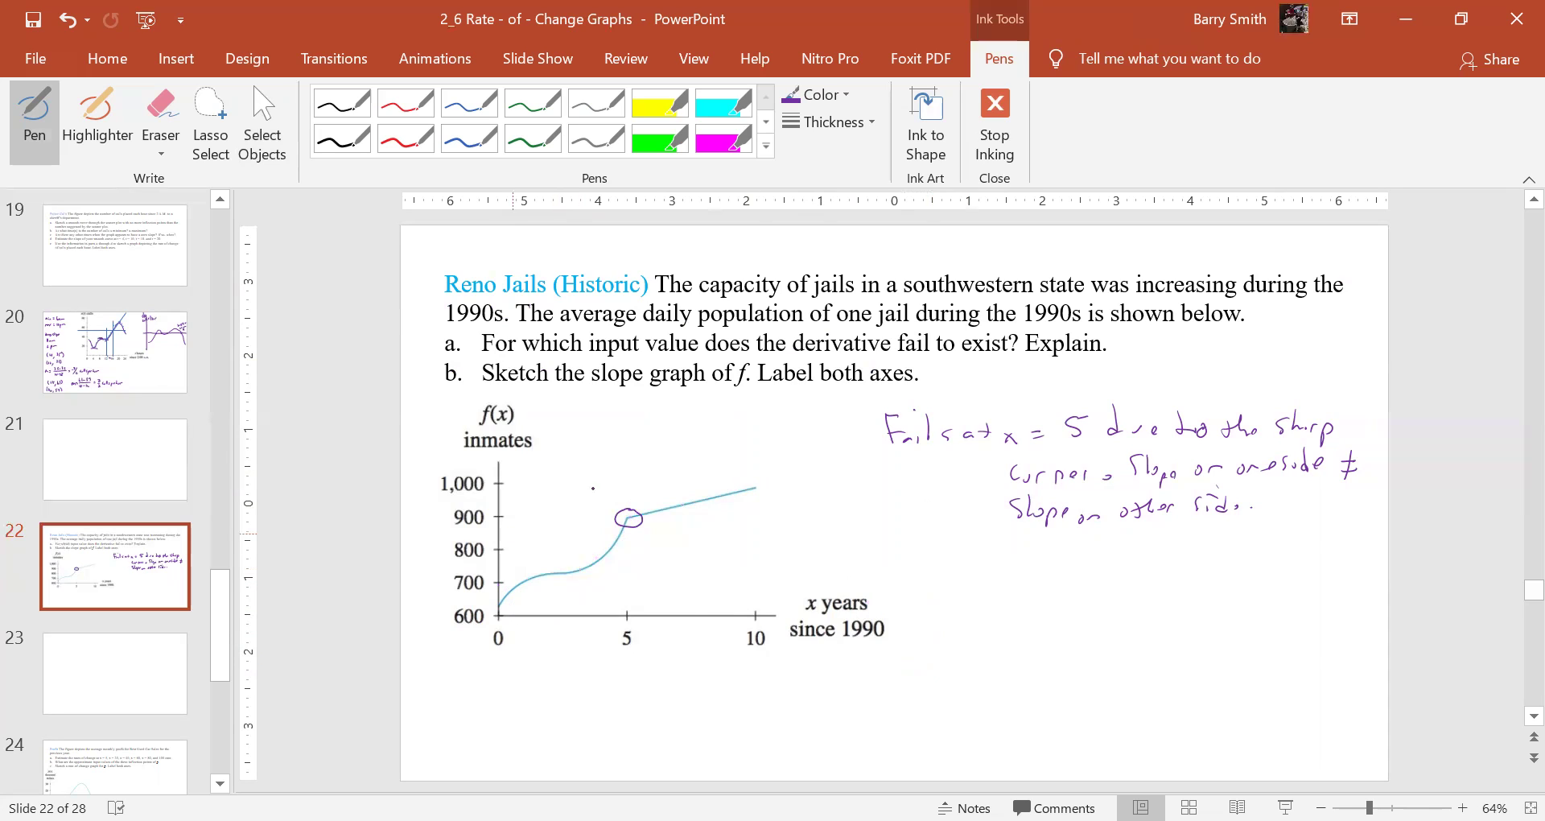
- Draw a vertical ink line through the circled corner at x = 5
left_click_drag(625, 474, 626, 547)
- Draw axes for the slope graph and label the vertical axis f'(x)
mouse_move(988, 559)
left_mouse_down()
mouse_move(995, 714)
mouse_move(1296, 710)
left_mouse_up()
mouse_move(951, 620)
left_mouse_down()
mouse_move(944, 648)
mouse_move(957, 630)
left_mouse_up()
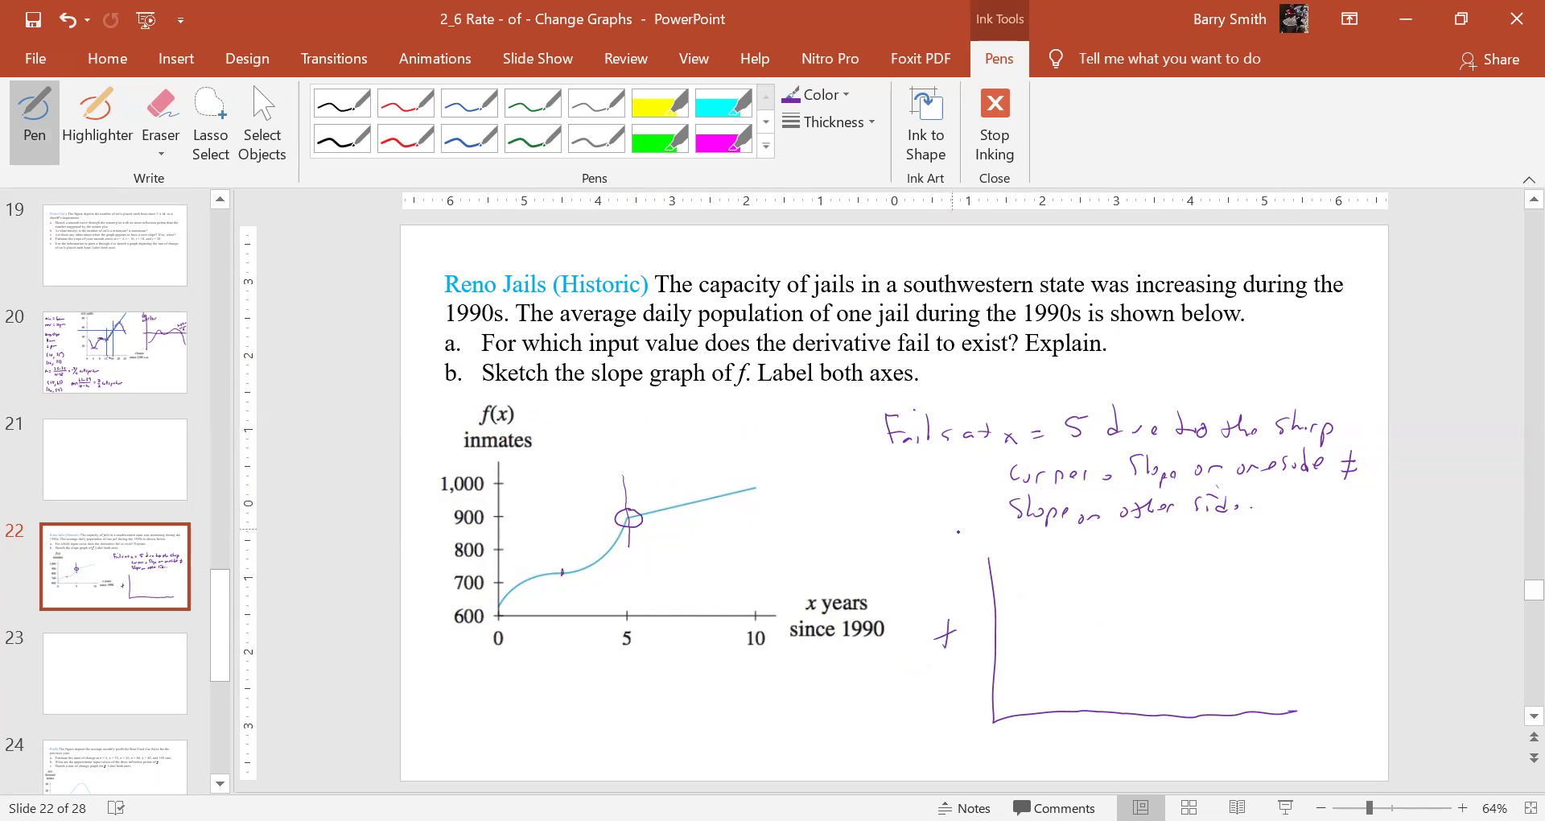
left_click_drag(949, 537, 958, 556)
mouse_move(962, 536)
left_mouse_down()
mouse_move(961, 551)
mouse_move(987, 552)
left_mouse_up()
mouse_move(987, 536)
left_mouse_down()
mouse_move(949, 596)
mouse_move(984, 570)
mouse_move(954, 613)
mouse_move(978, 610)
left_mouse_up()
- Label the horizontal axis "x years since 1990" and add units under f'(x)
left_click_drag(1316, 711, 1324, 720)
left_click_drag(1323, 711, 1318, 721)
mouse_move(1332, 713)
left_mouse_down()
mouse_move(1337, 728)
mouse_move(1366, 721)
mouse_move(1283, 751)
left_mouse_up()
left_click_drag(1294, 745, 1297, 751)
left_click_drag(1300, 751, 1332, 750)
left_click_drag(1341, 739, 1348, 750)
left_click_drag(1357, 735, 1355, 737)
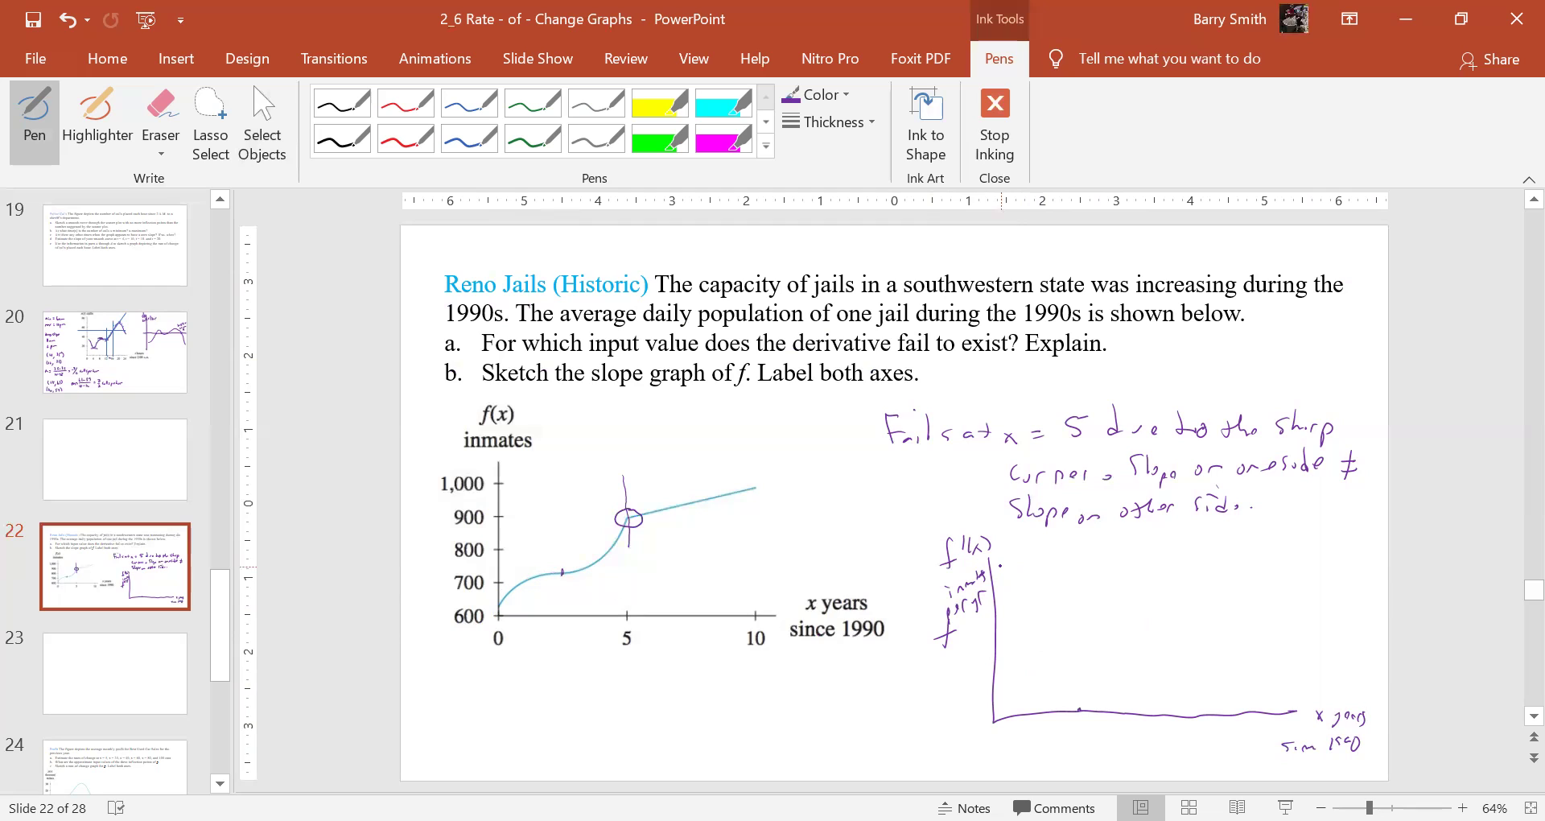
left_click_drag(1004, 568, 1078, 708)
- Sketch the U-shaped slope curve ending in an open circle, the flat segment after x = 5, then go to slide 23
mouse_move(1080, 708)
left_mouse_down()
mouse_move(1113, 684)
mouse_move(1134, 596)
left_mouse_up()
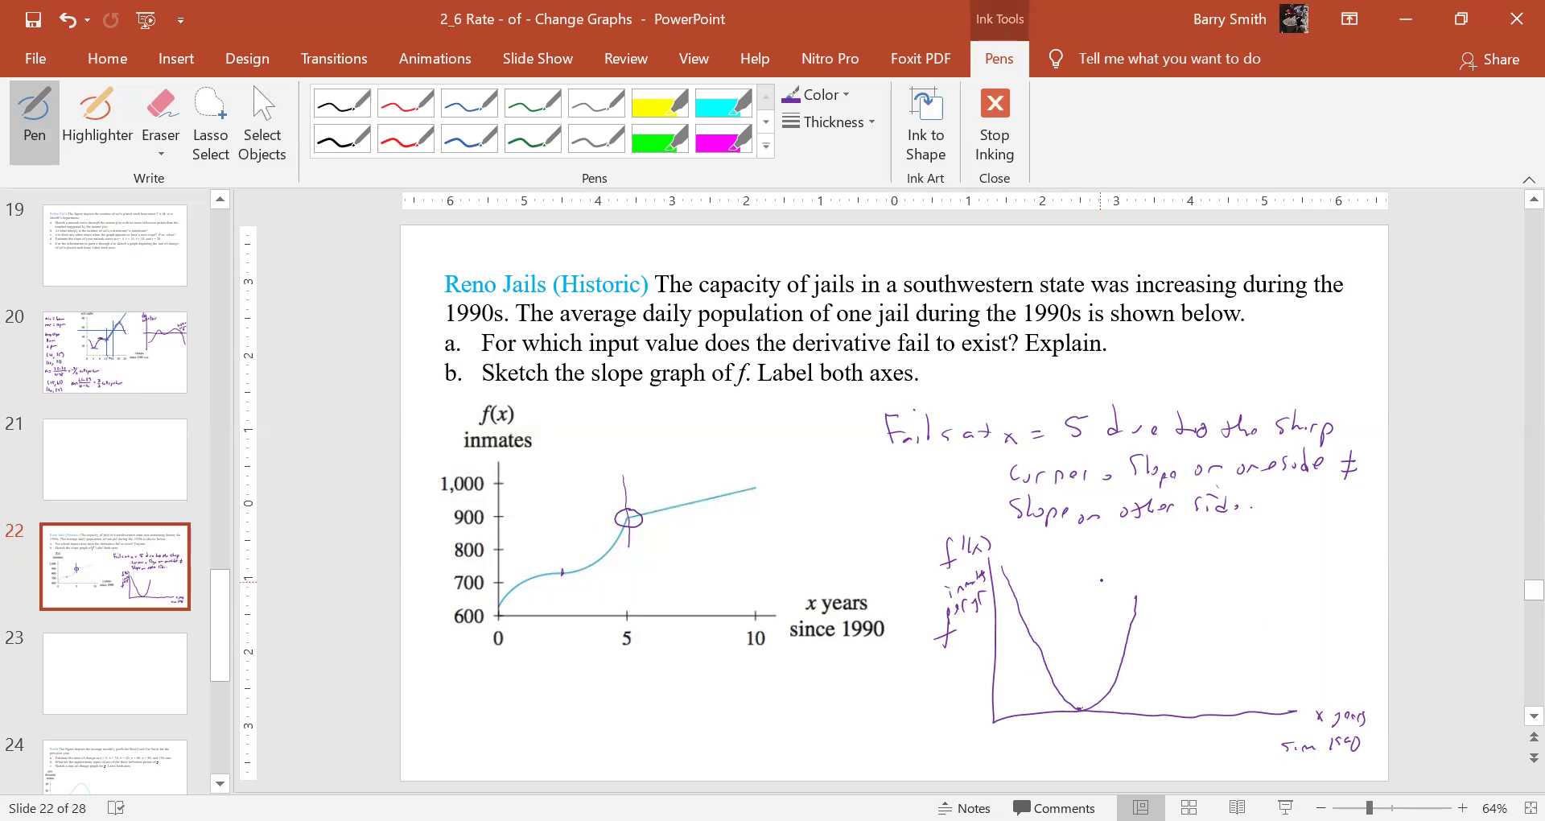
left_click_drag(1135, 593, 1136, 590)
left_click_drag(1155, 679, 1284, 678)
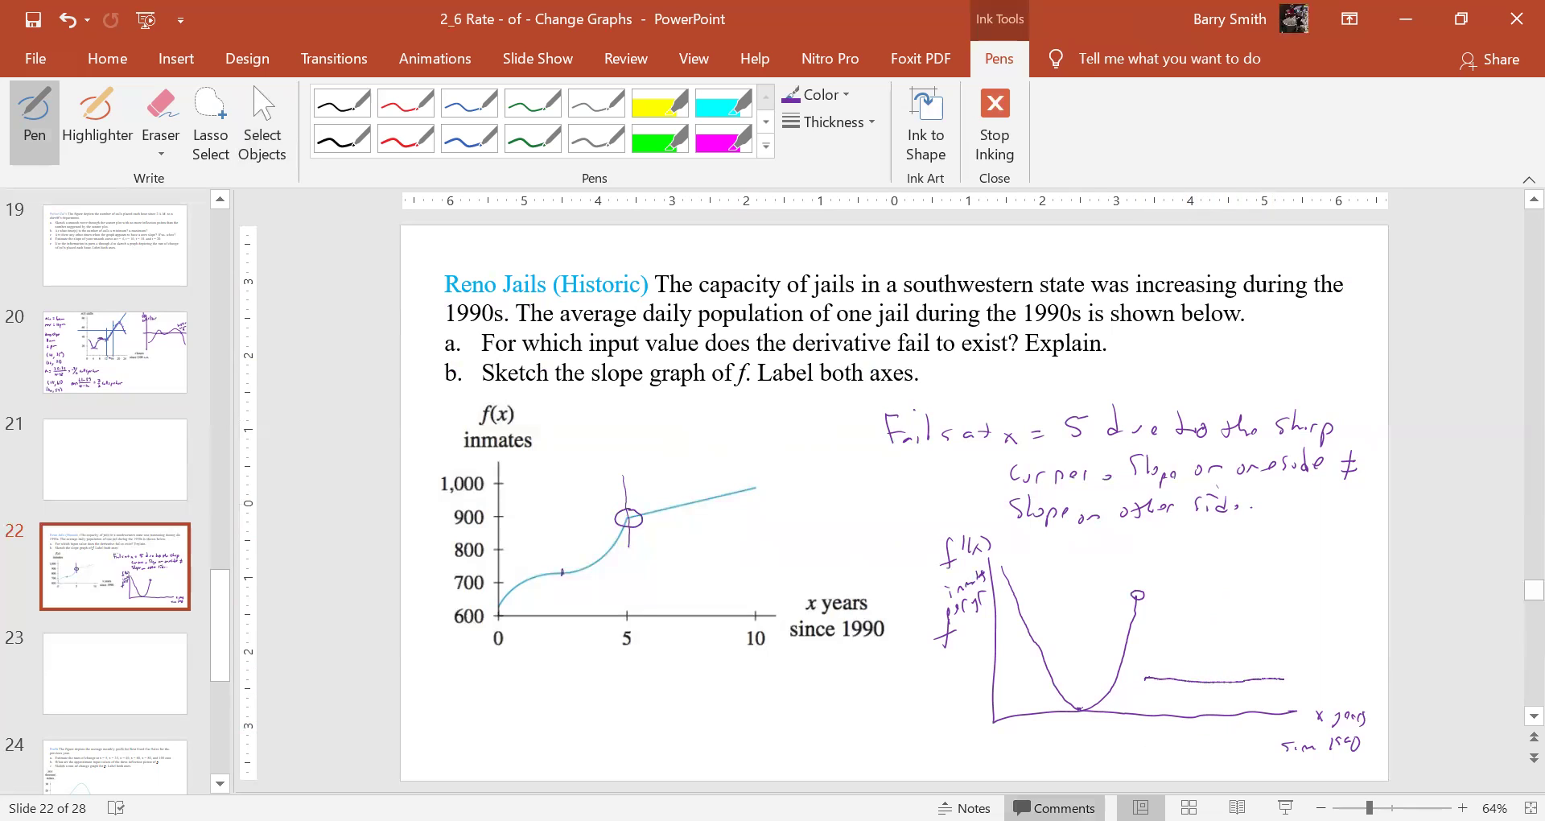
key("ctrl+z")
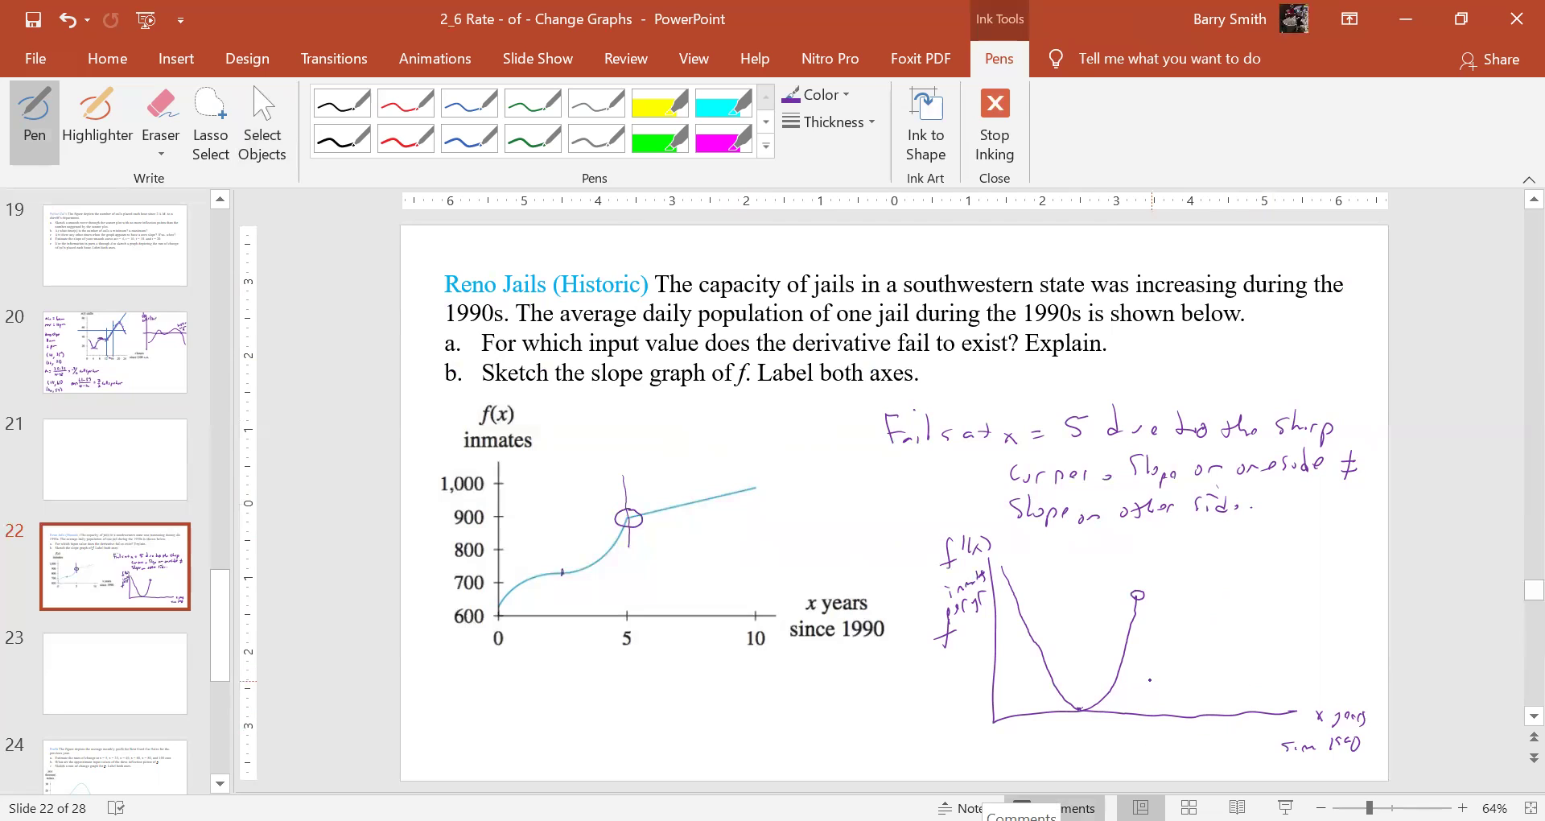
left_click_drag(1141, 682, 1286, 680)
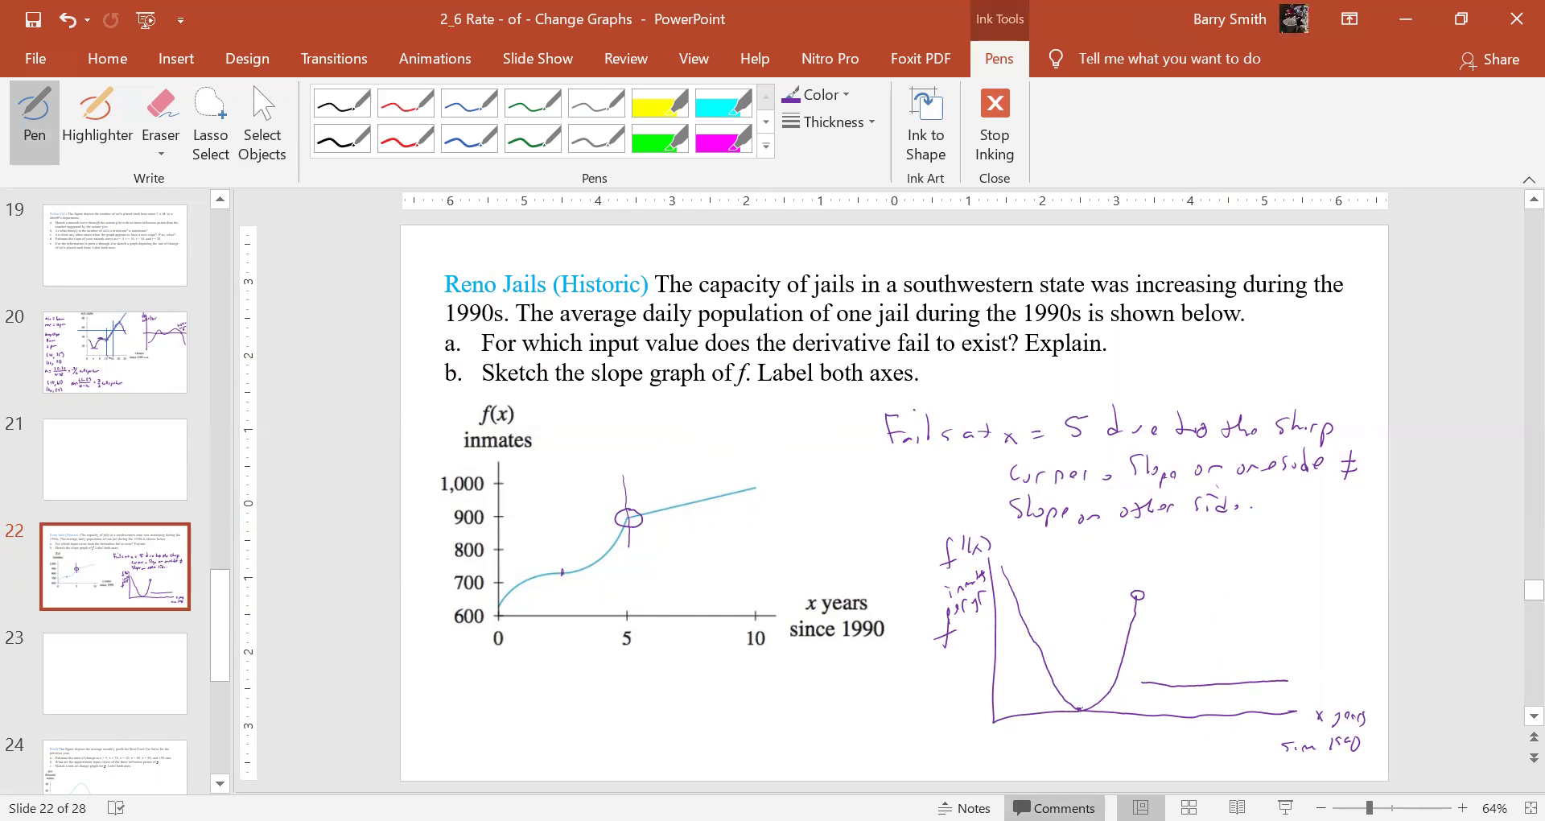
left_click_drag(1144, 682, 1141, 685)
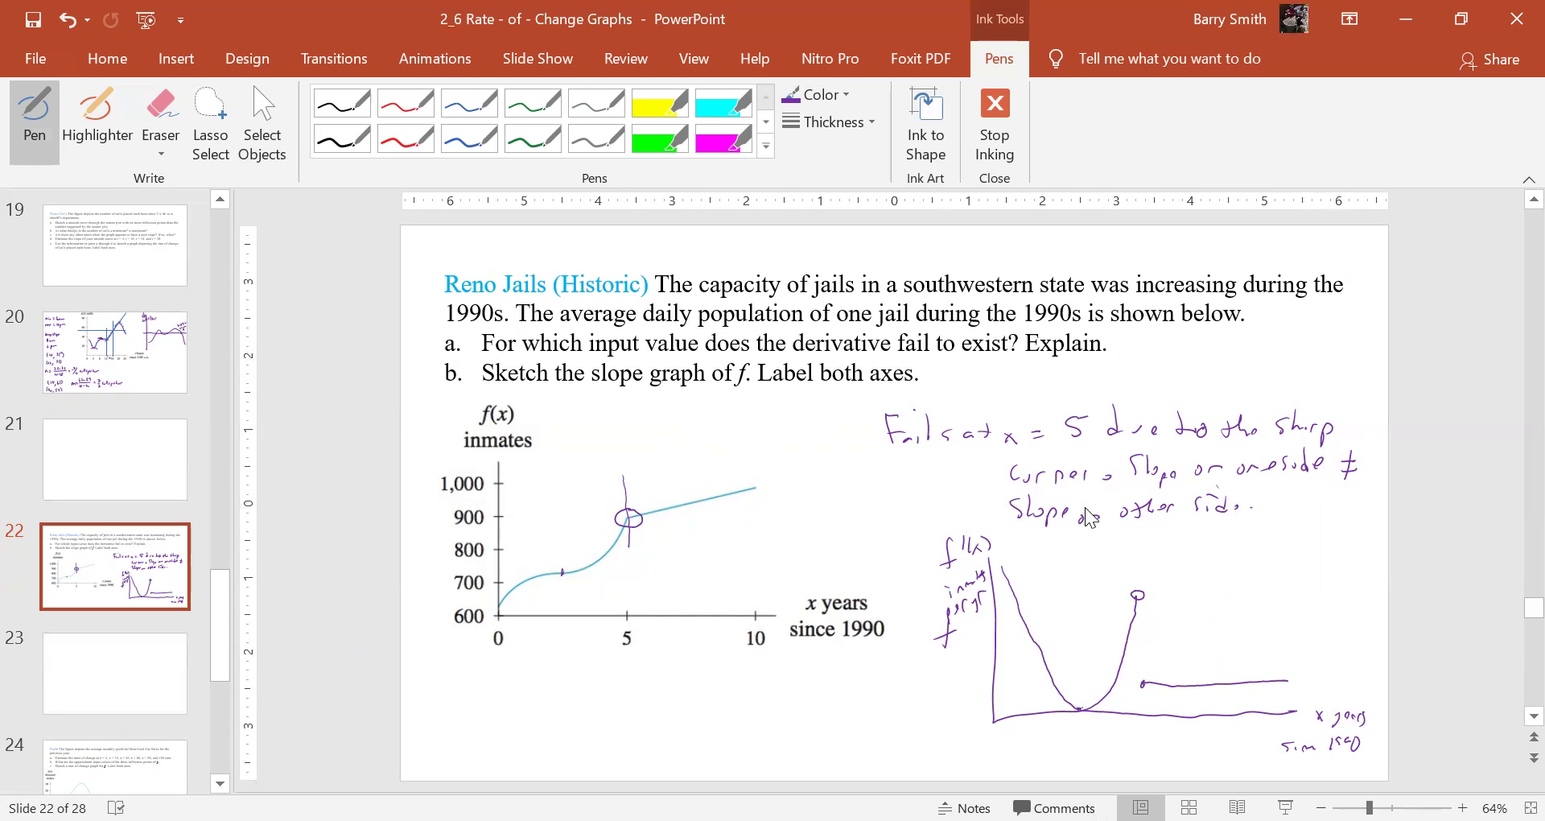
key("Escape")
scroll(1084, 515, "down", 1)
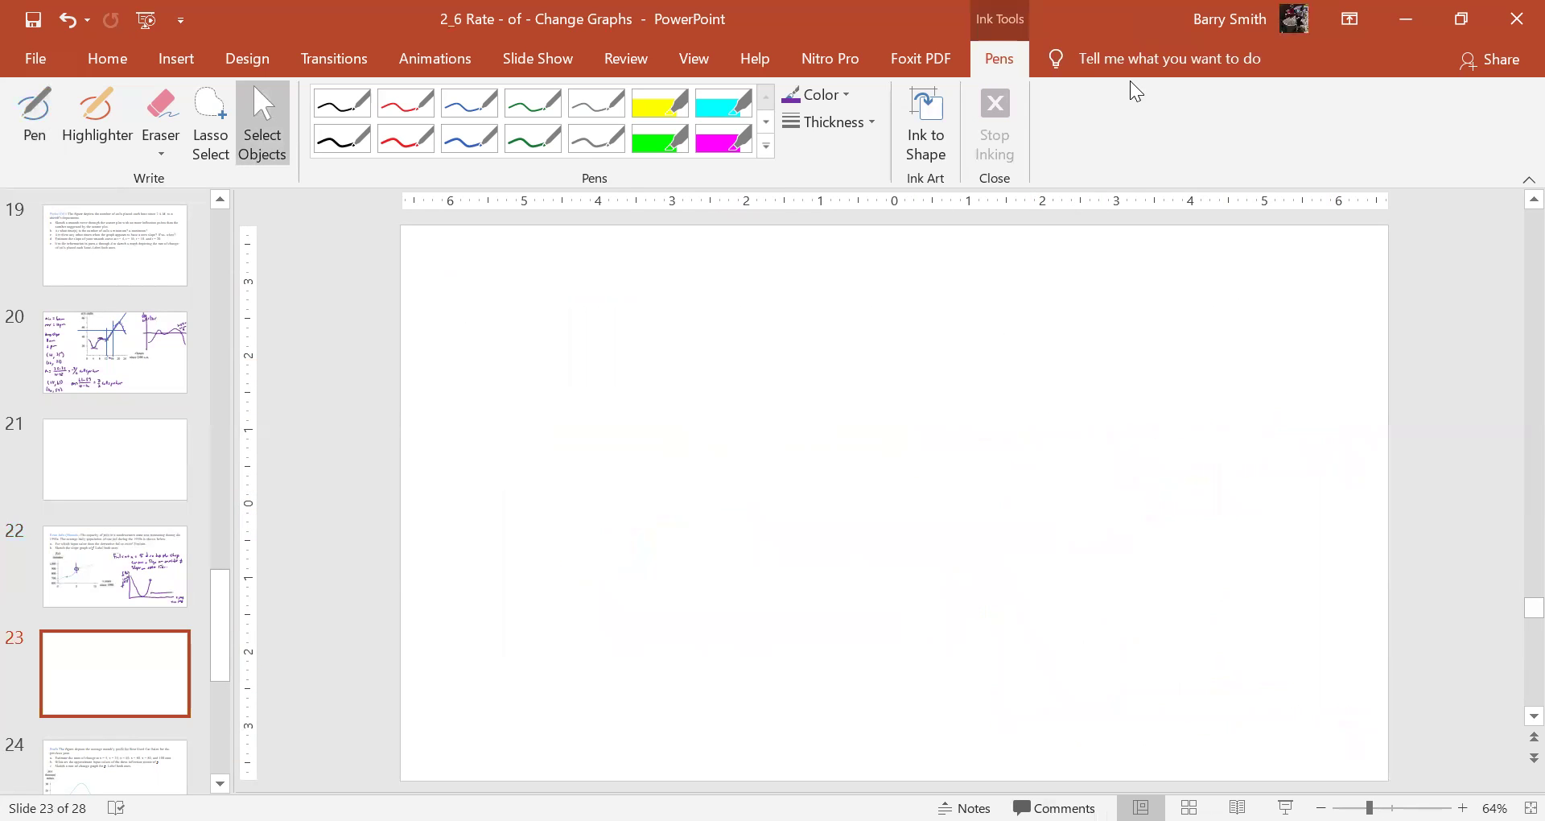